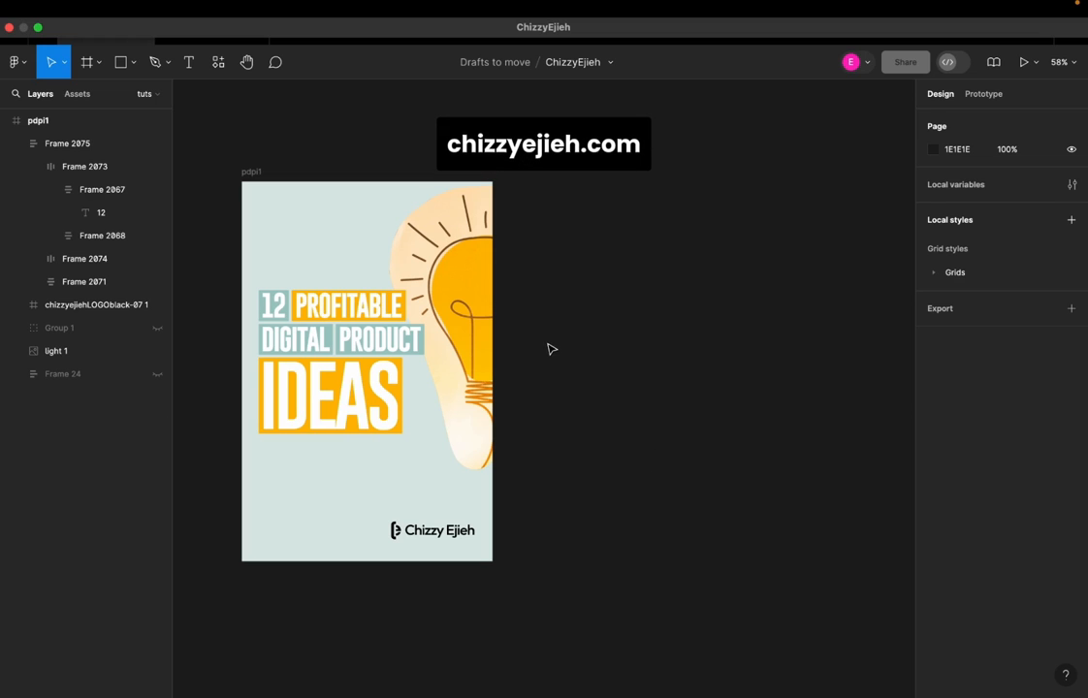
Add a blank A4 frame from the Paper presets beside the pdpi1 cover
left_click_drag(252, 171, 229, 151)
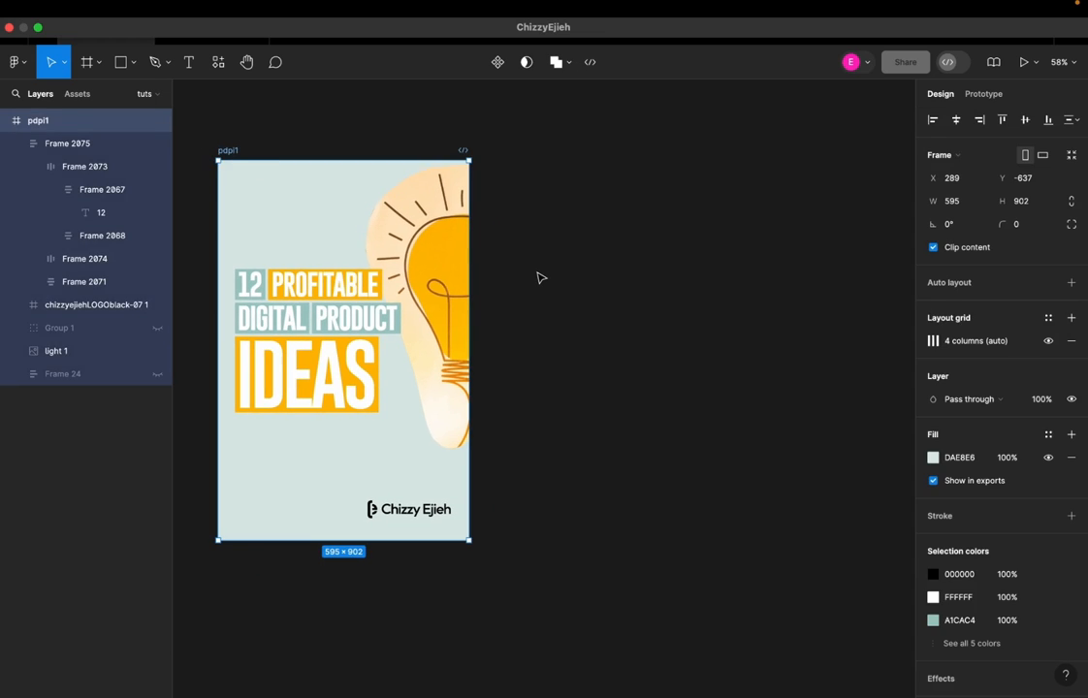
left_click(540, 278)
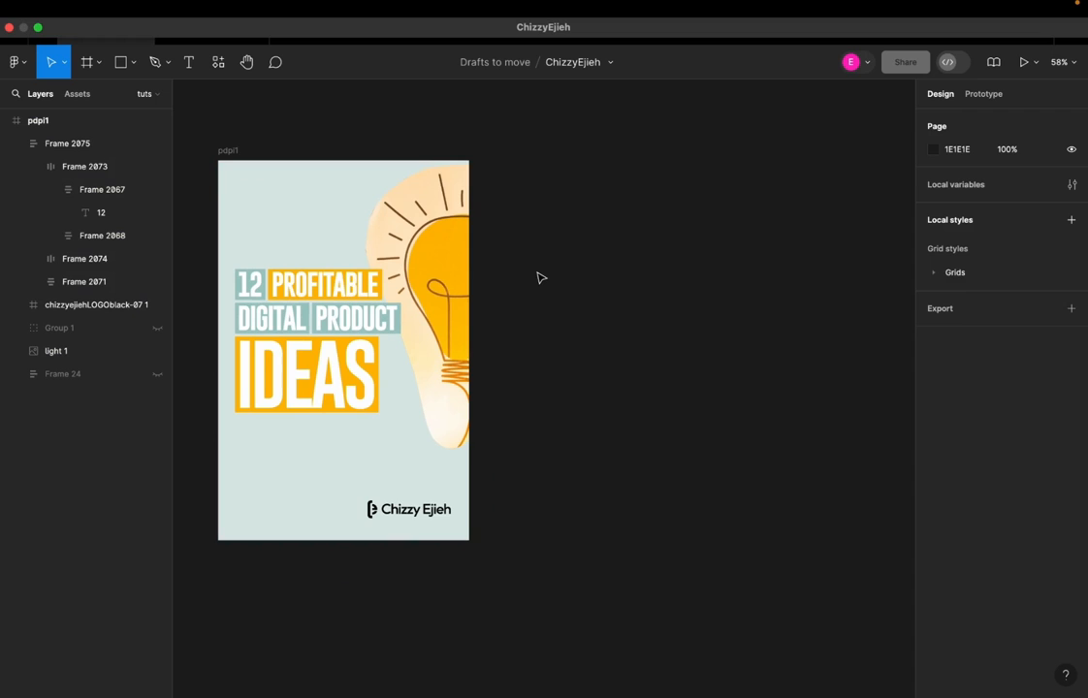
left_click(86, 74)
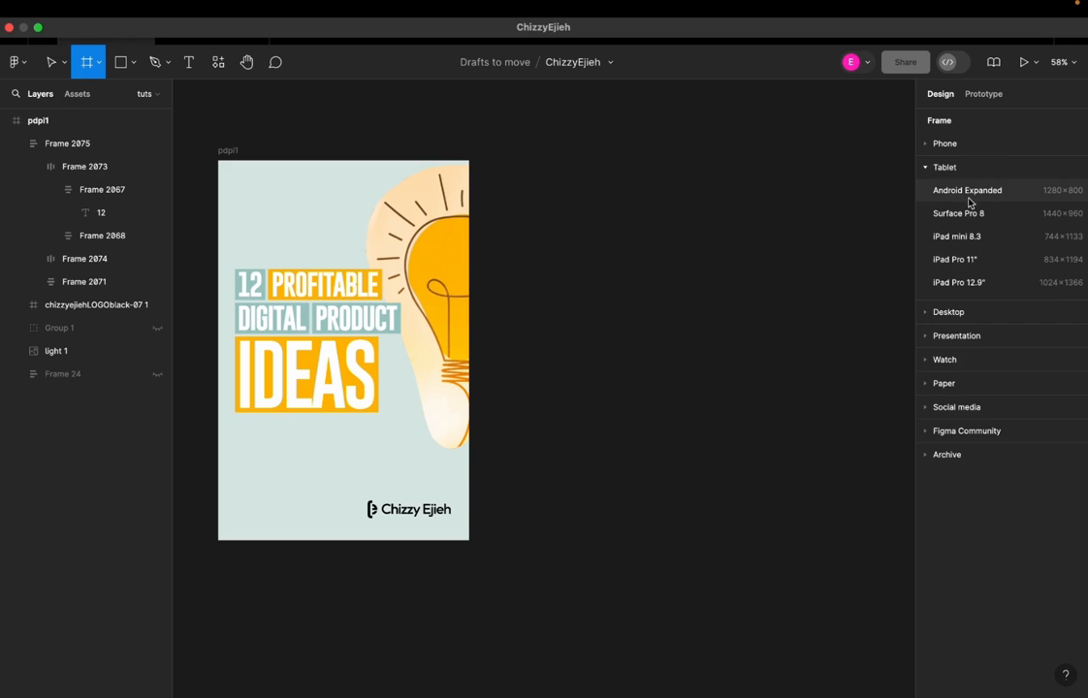
left_click(938, 168)
left_click(928, 145)
left_click(928, 144)
left_click(927, 172)
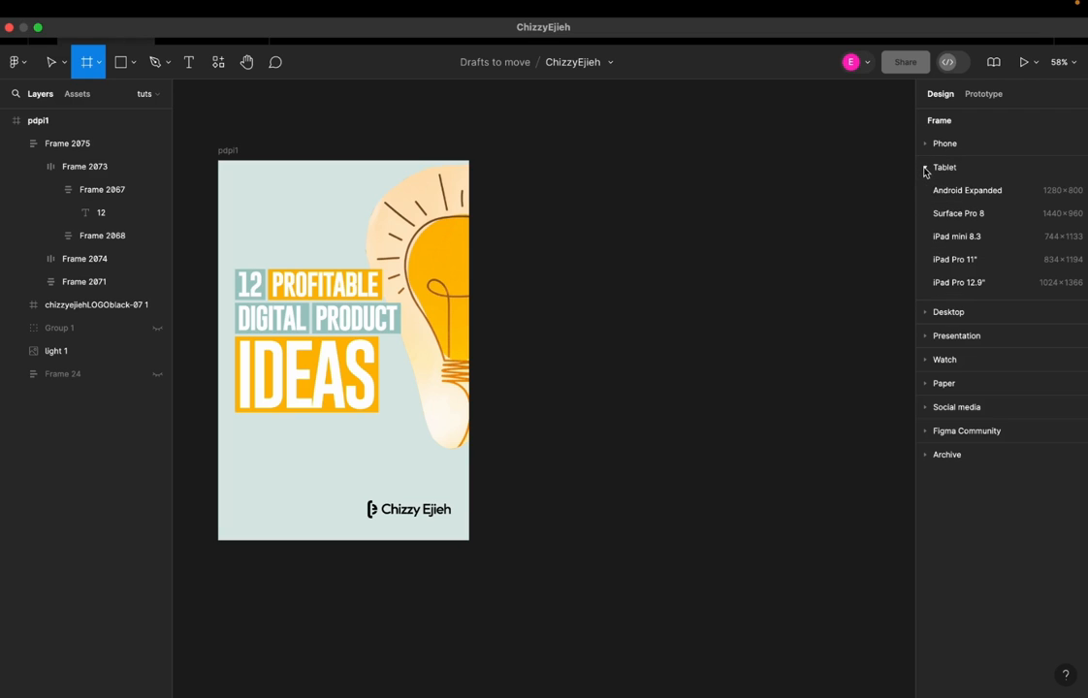
left_click(926, 174)
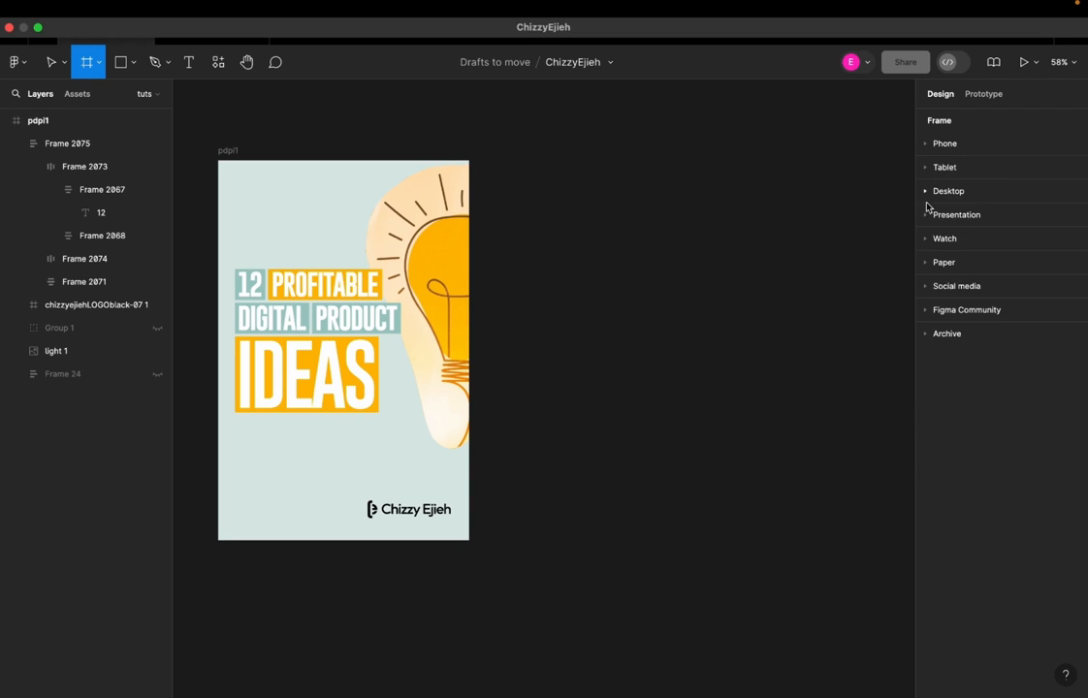
left_click(926, 264)
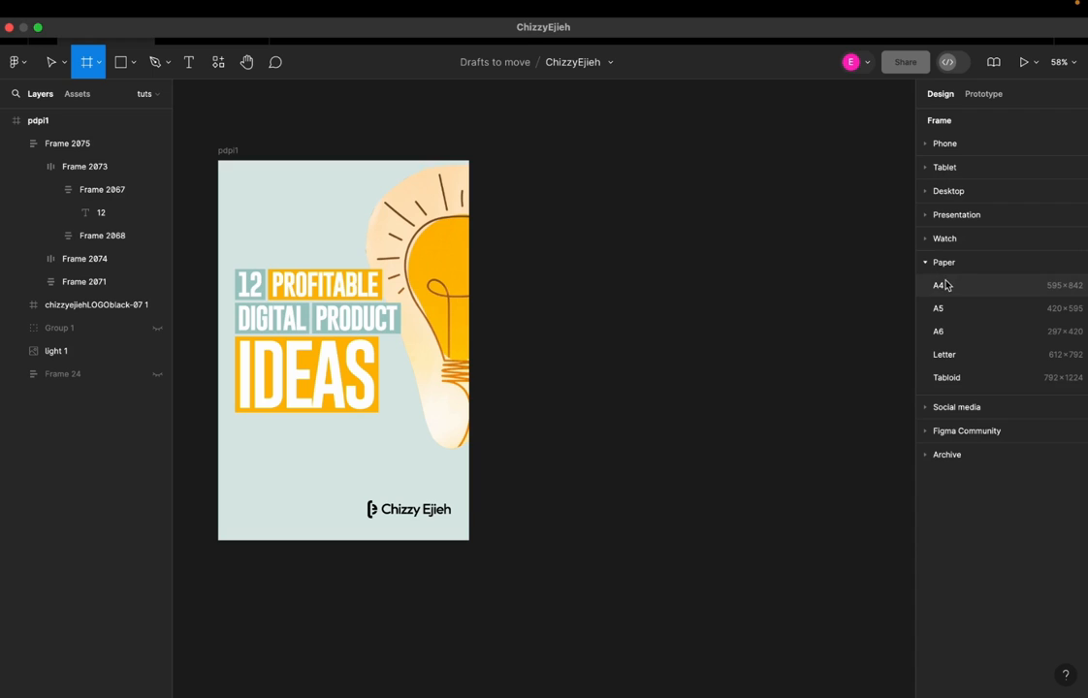
left_click(946, 285)
left_click_drag(555, 296, 575, 246)
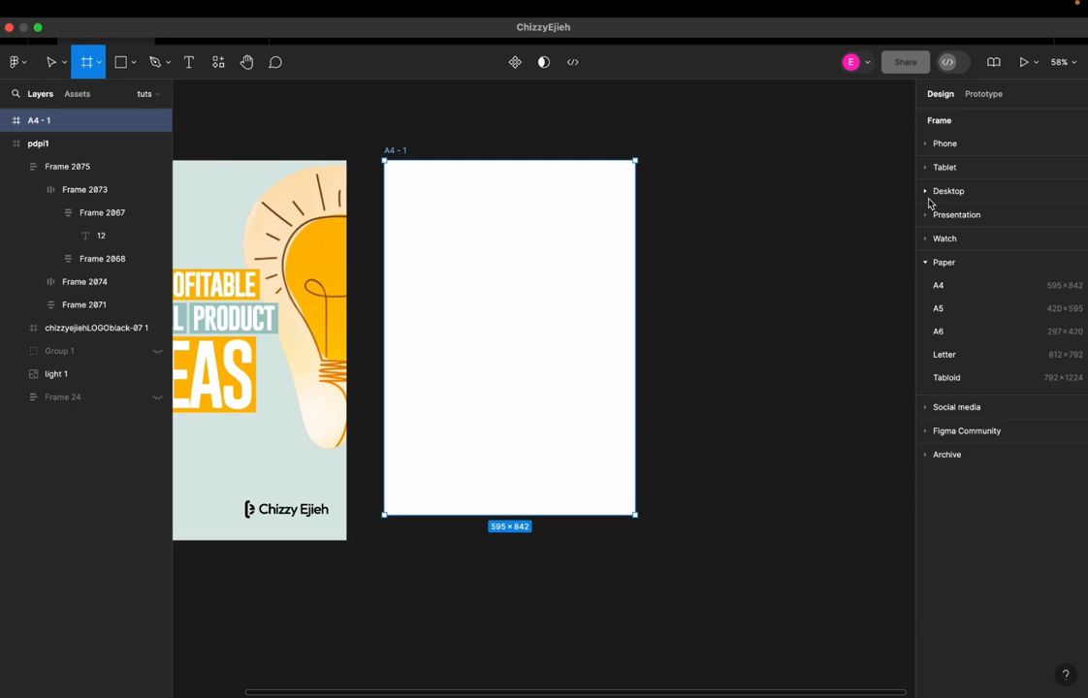
Add a tablet frame from the iPad Pro 12.9" preset and delete it again
left_click(926, 173)
left_click(926, 171)
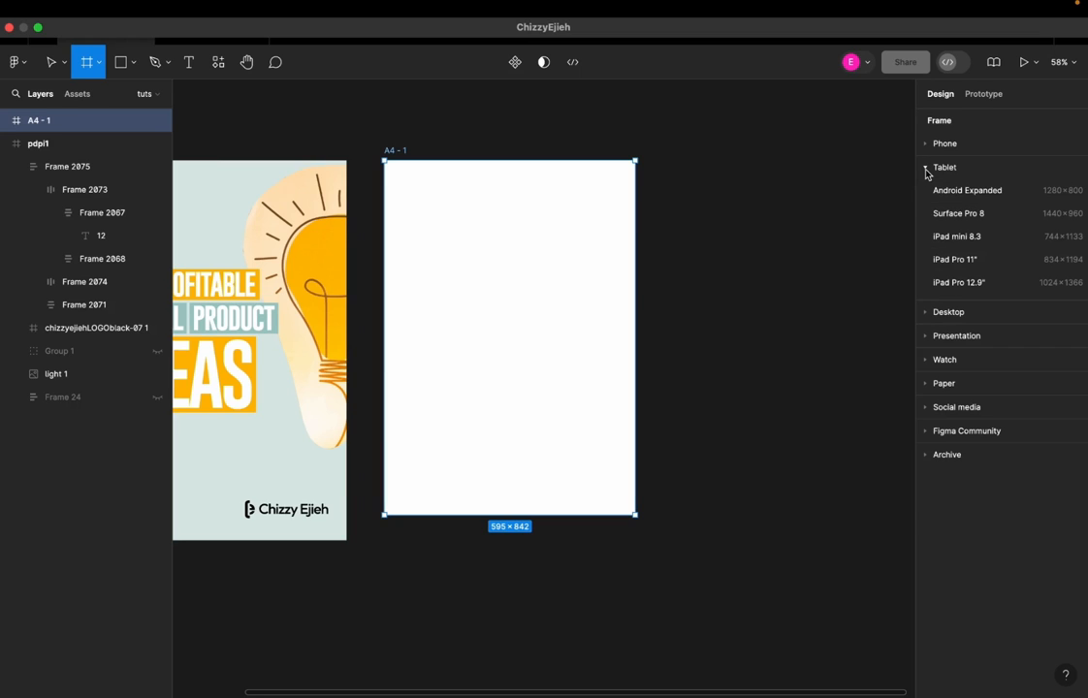
left_click(963, 282)
mouse_move(746, 289)
left_mouse_down()
mouse_move(750, 339)
mouse_move(754, 300)
left_mouse_up()
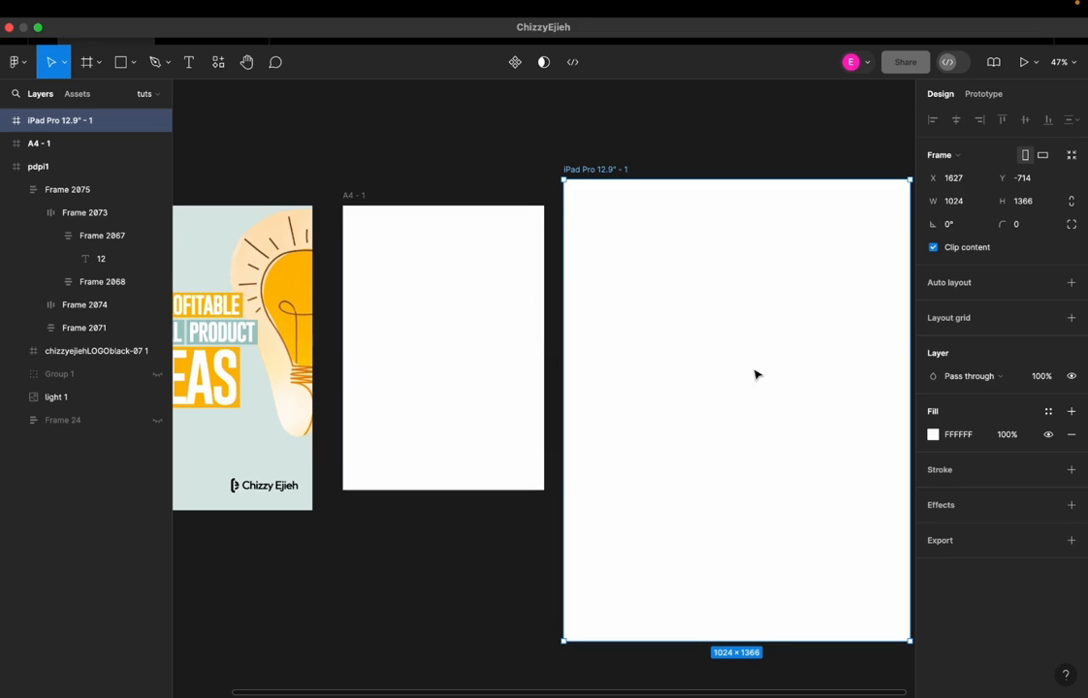
key("Delete")
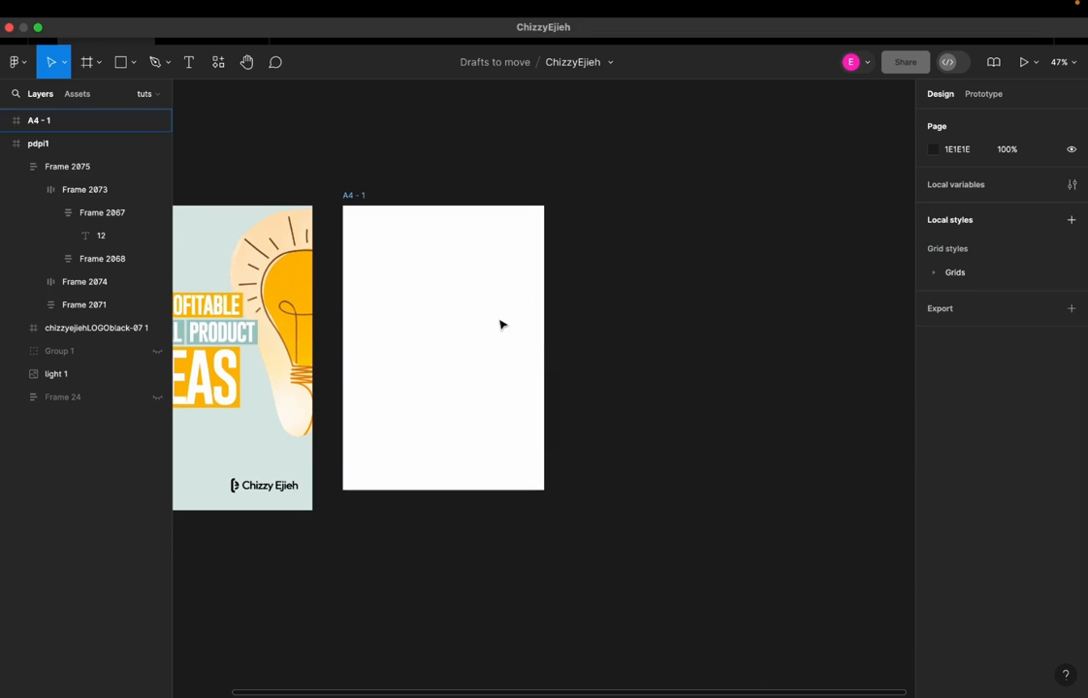
Duplicate the light bulb image out of the pdpi1 cover and place the copy on the empty canvas beside the blank A4 frame
scroll(354, 305, "up", 5)
left_click(468, 226)
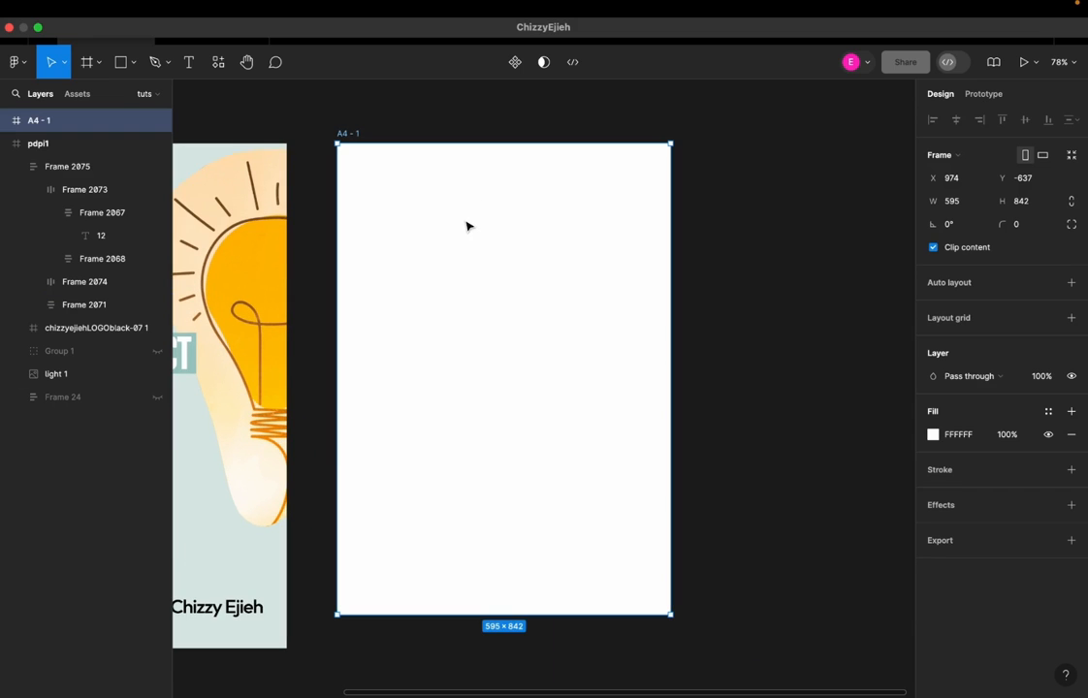
scroll(466, 225, "down", 2)
left_click_drag(449, 233, 637, 242)
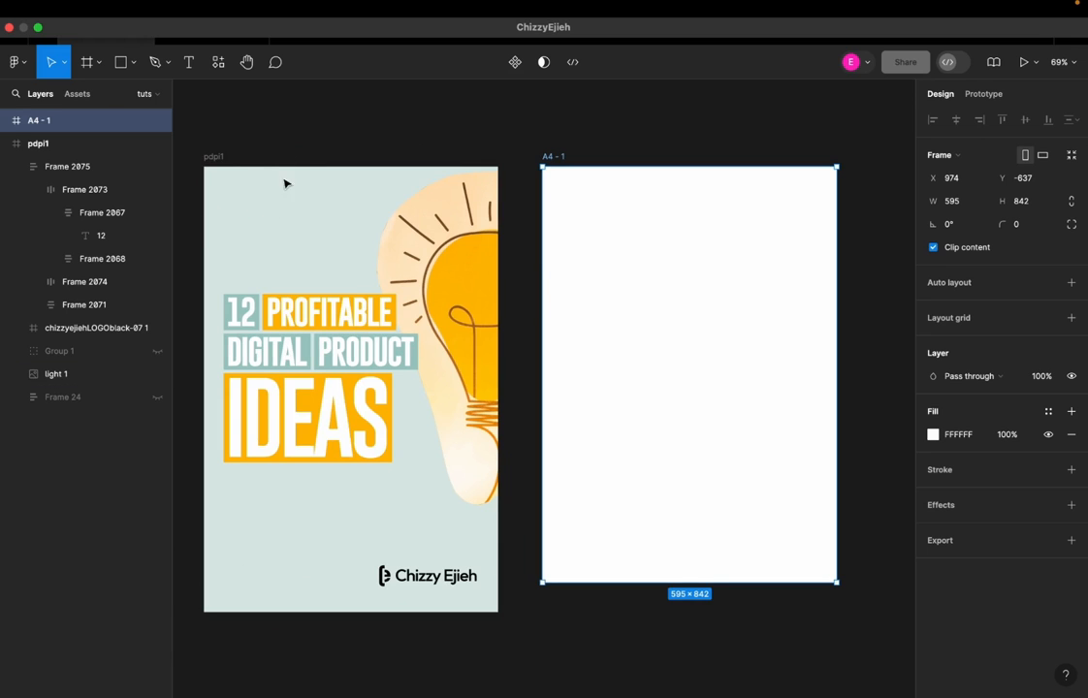
scroll(372, 260, "down", 2)
left_click_drag(672, 322, 618, 342)
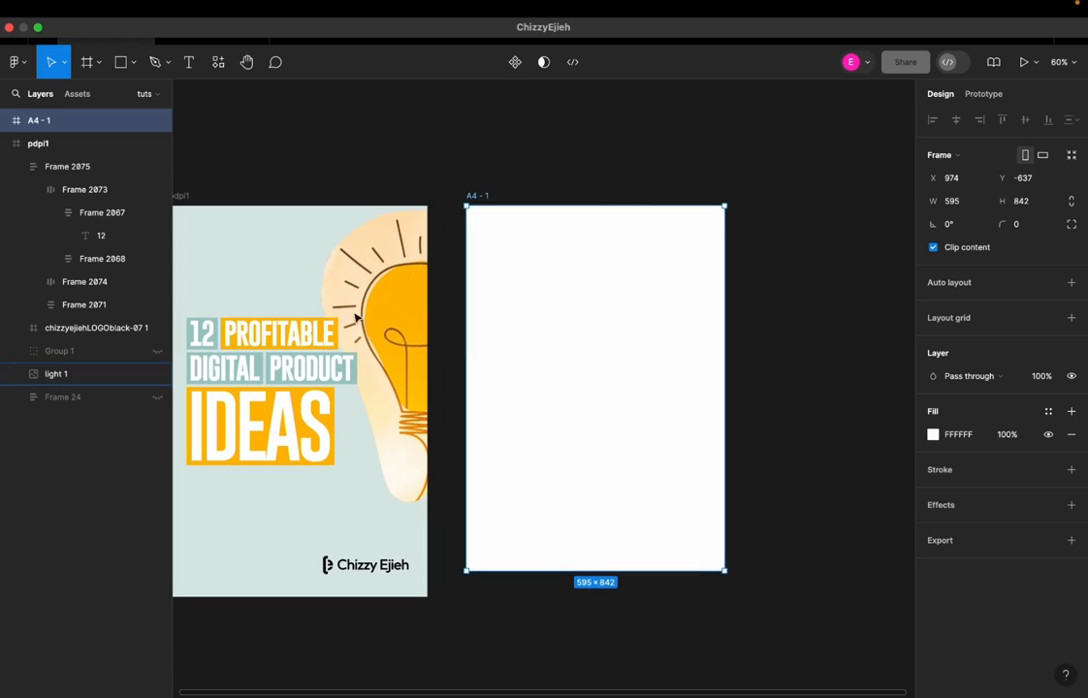
left_click(366, 296)
left_click_drag(366, 295, 579, 300)
left_click_drag(670, 249, 672, 312)
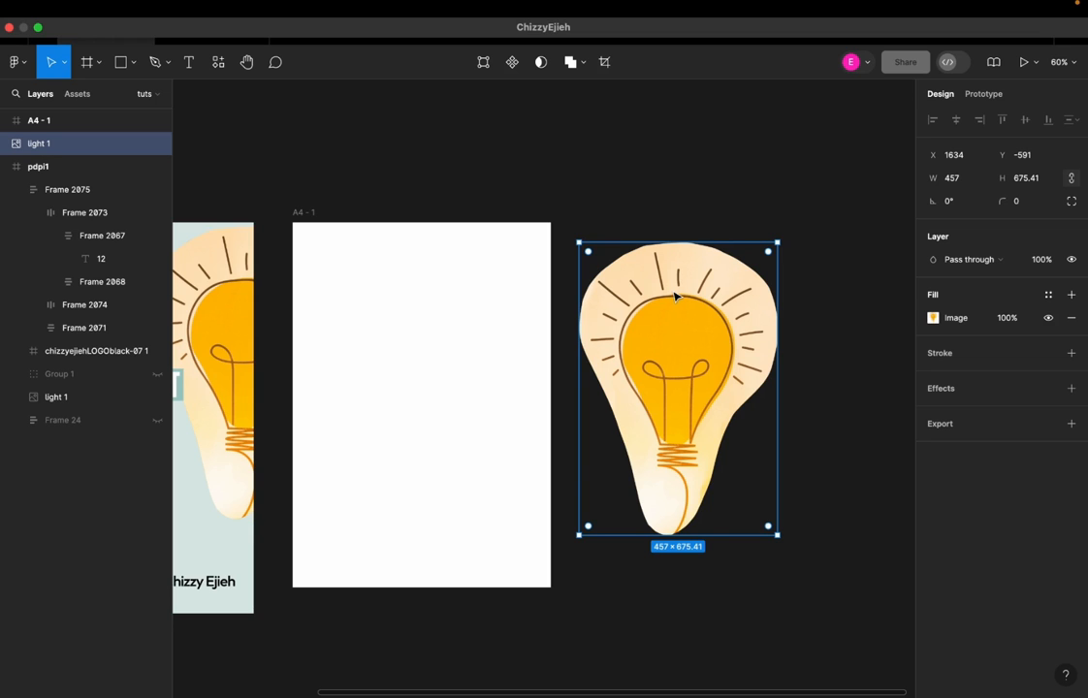
Switch to the browser, search Google for freepik in a new tab and open the Freepik website
key("ctrl+Right")
key("super+t")
type("fr")
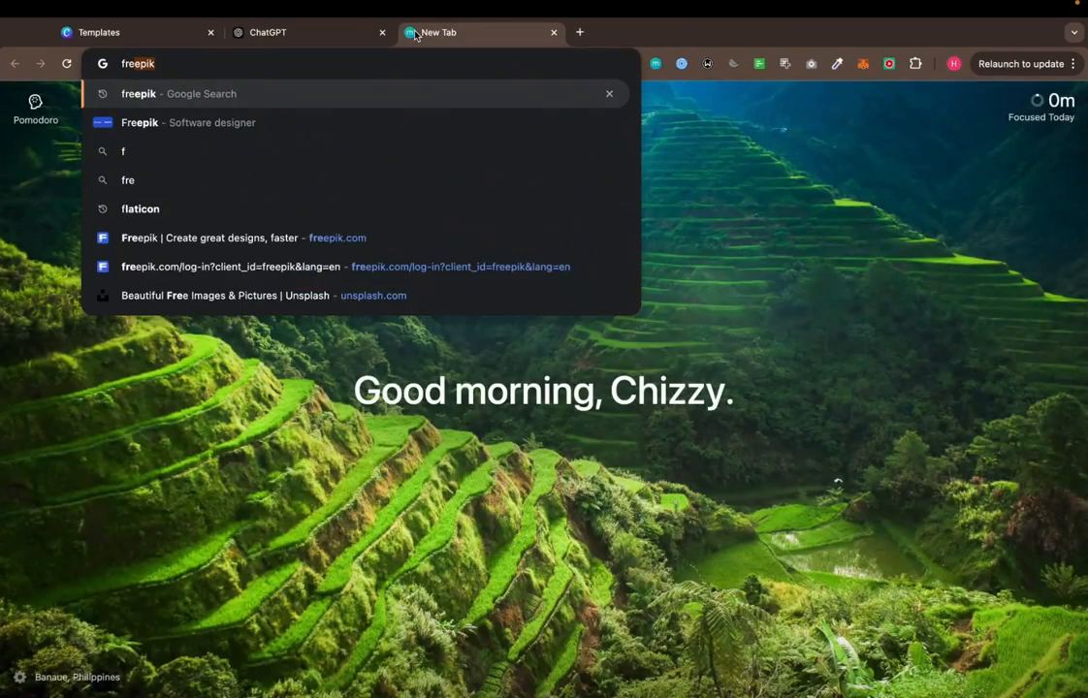
type("ee")
key("Return")
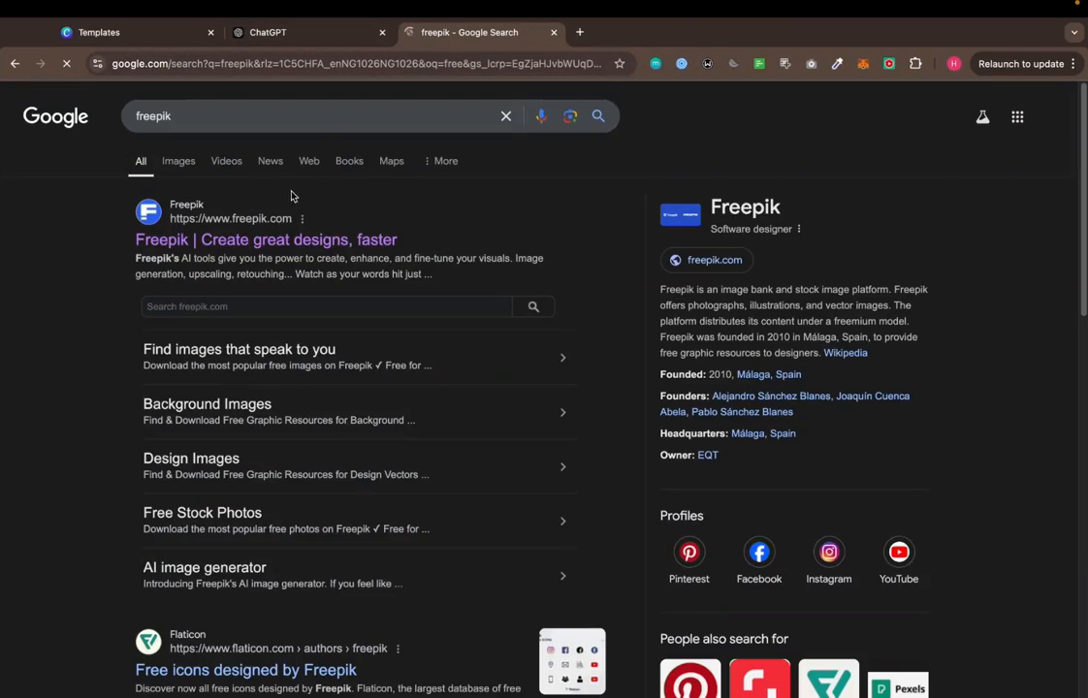
left_click(282, 238)
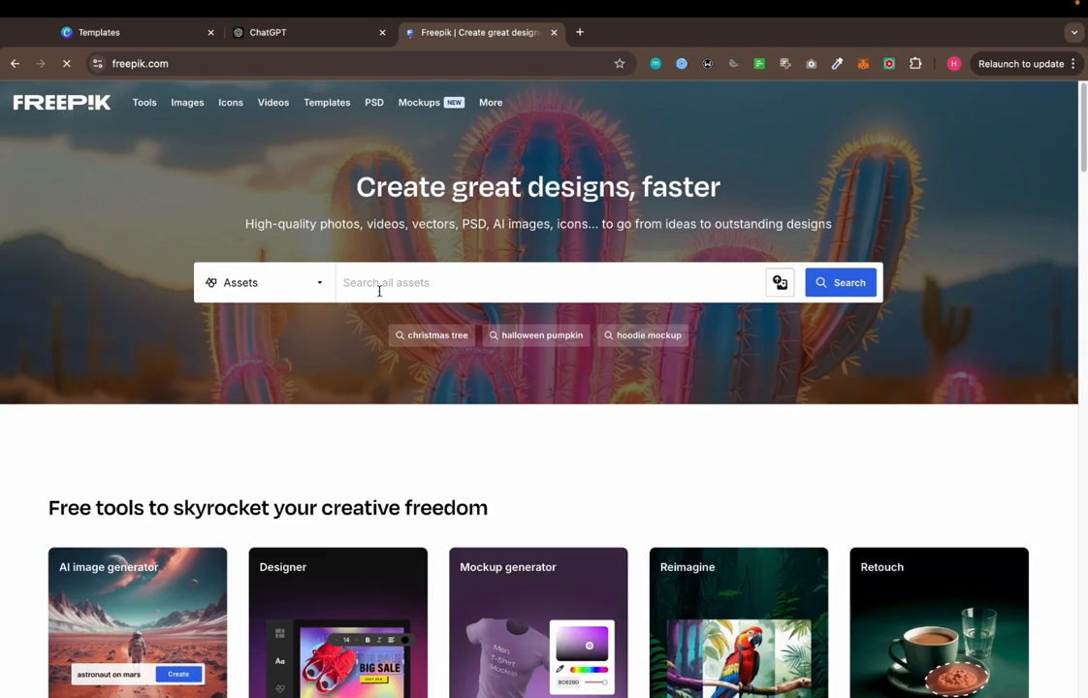
Search Freepik for "light bulb" assets
left_click(368, 286)
type("light")
key("Return")
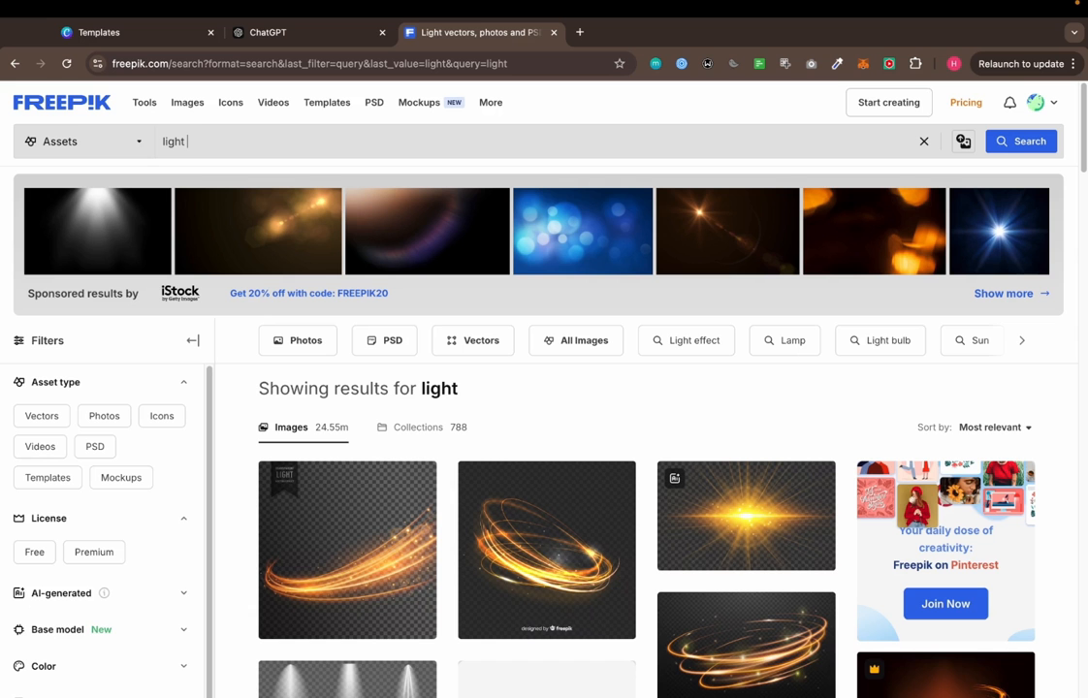
type("bulb")
key("Return")
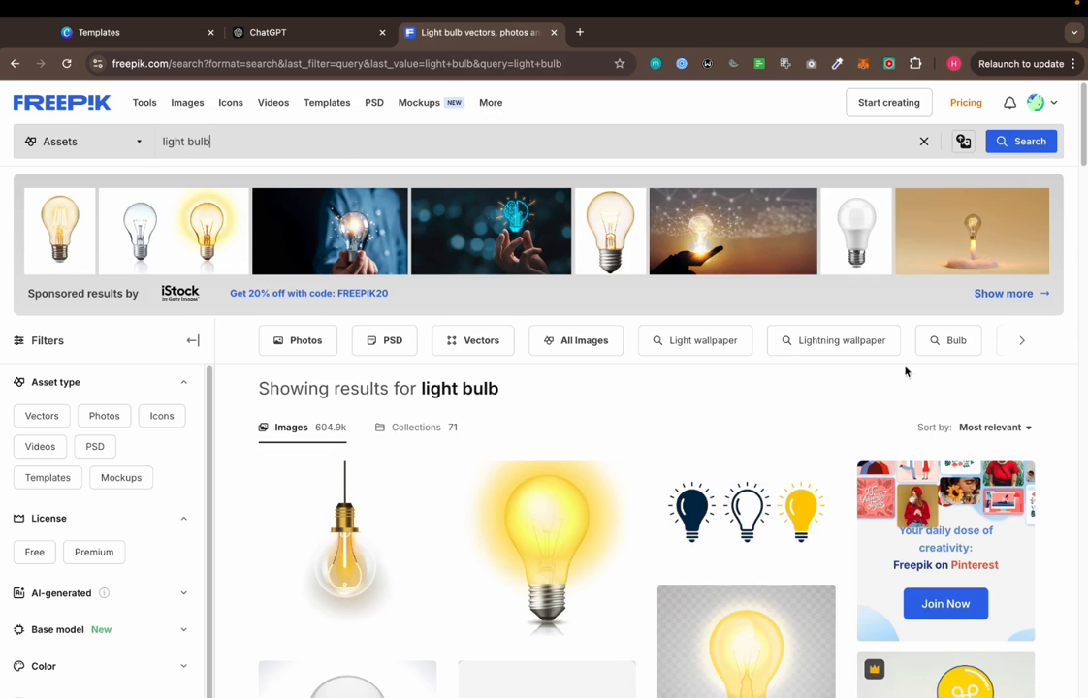
Browse the light bulb results for suitable cover images and examine the crown mark on the licensed ones
scroll(893, 382, "down", 3)
scroll(1015, 348, "down", 2)
scroll(866, 338, "up", 1)
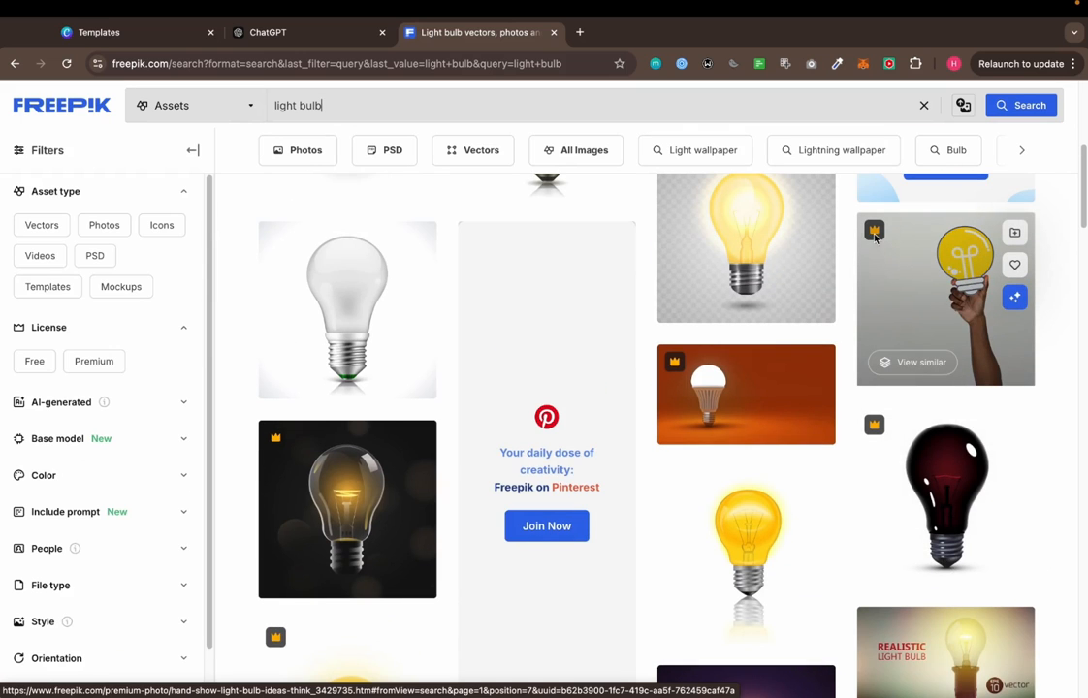
mouse_move(874, 236)
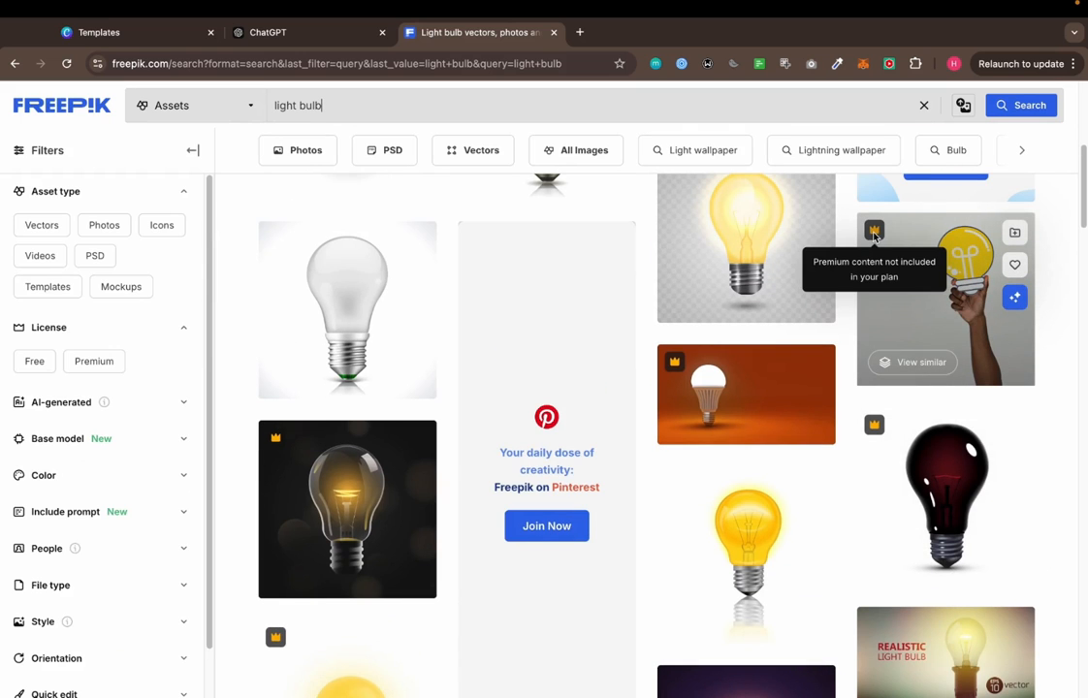
scroll(984, 317, "down", 3)
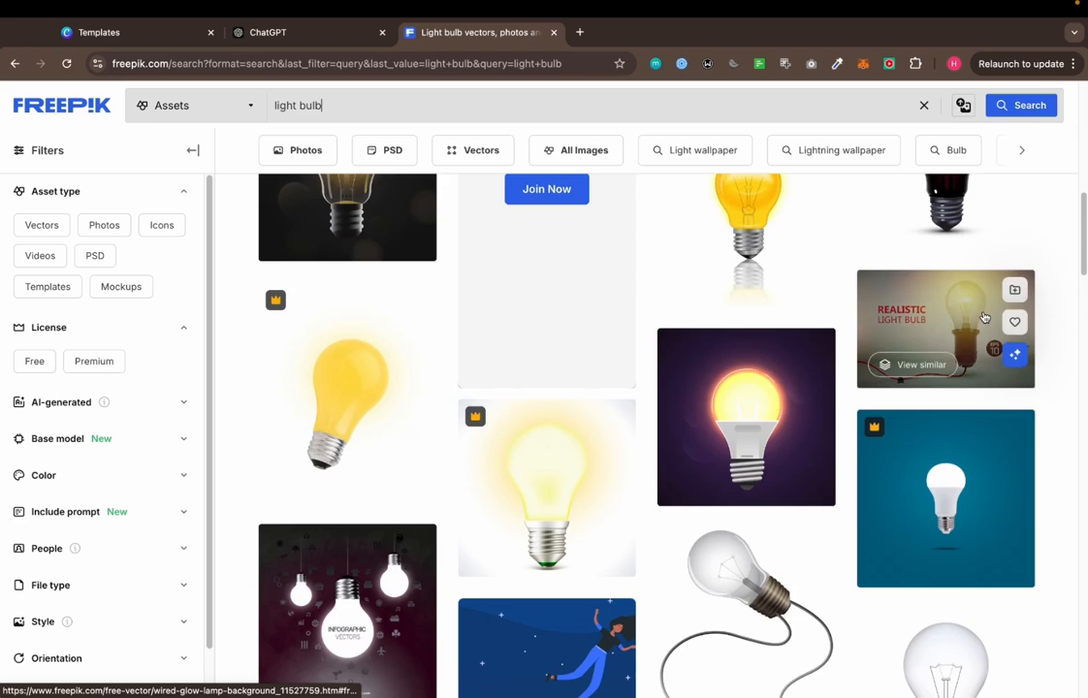
scroll(984, 317, "down", 5)
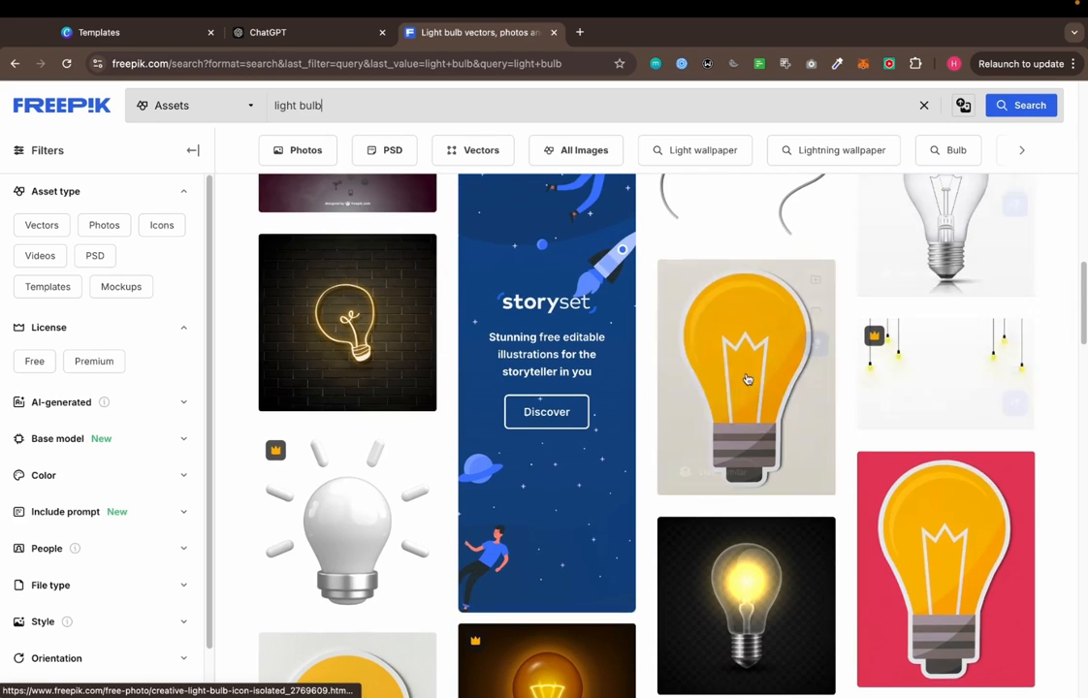
scroll(755, 378, "down", 3)
scroll(382, 488, "down", 2)
scroll(994, 310, "down", 4)
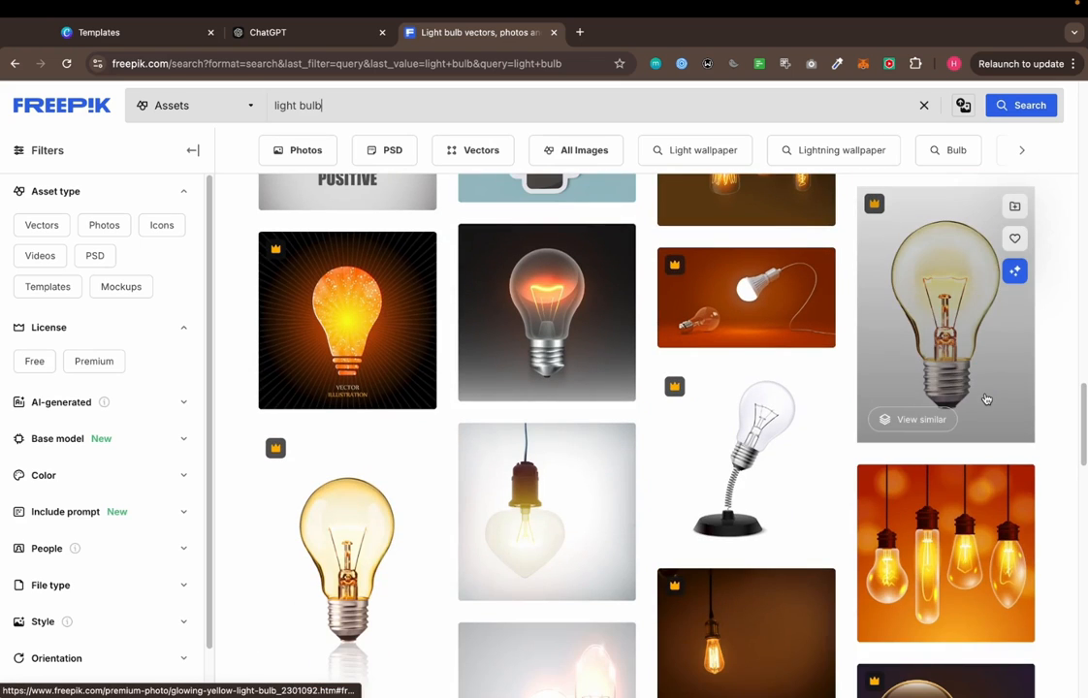
scroll(986, 399, "down", 2)
scroll(986, 399, "down", 4)
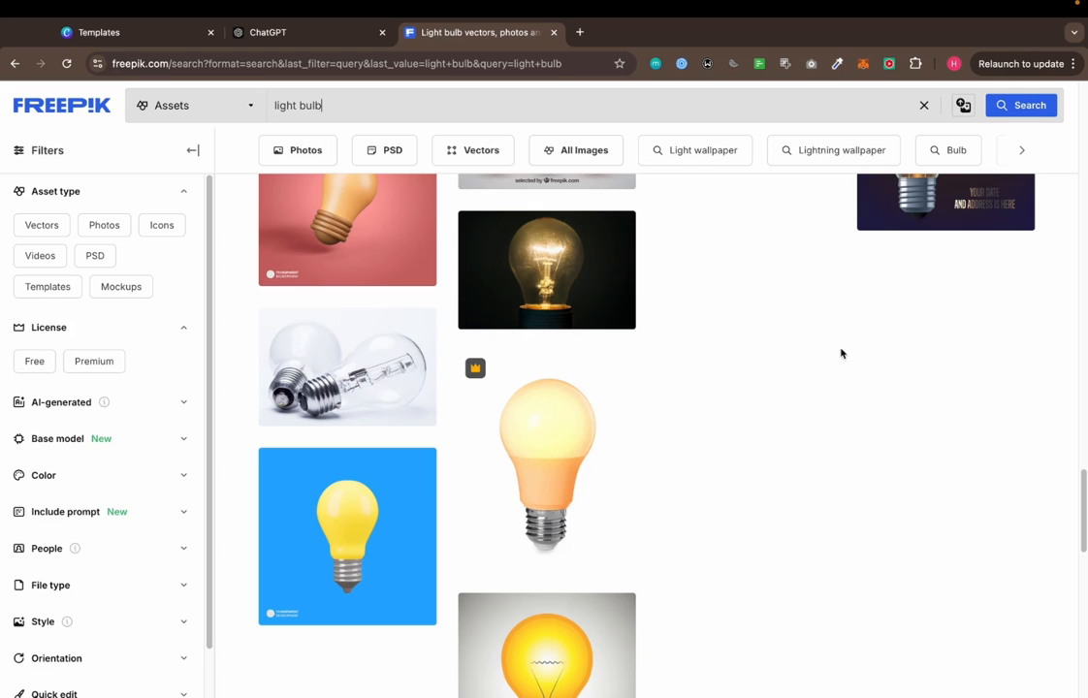
Switch back to Figma and set the A4 frame's fill to DAE8E6, copied from the pdpi1 cover's fill
key("ctrl+Left")
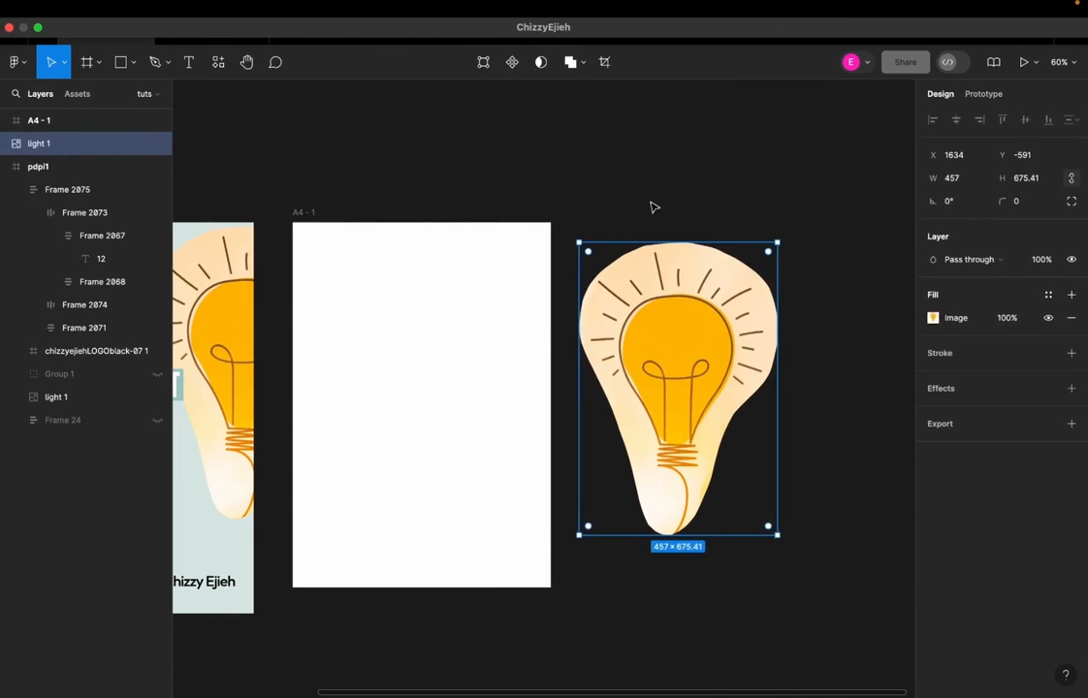
left_click_drag(497, 356, 639, 359)
left_click(448, 222)
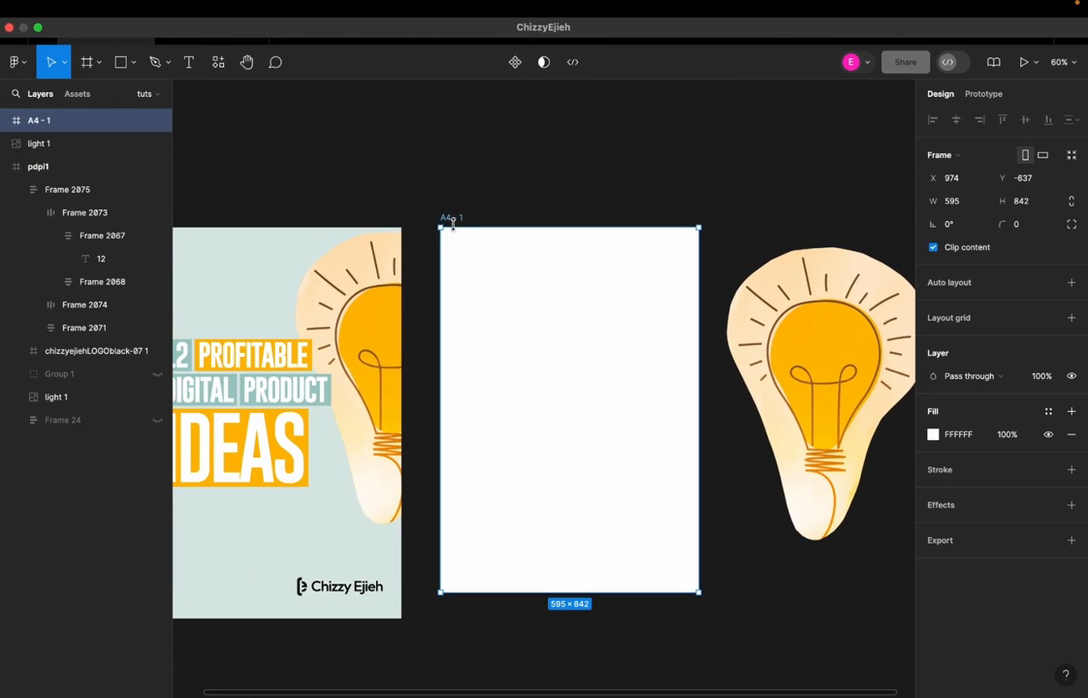
left_click_drag(576, 411, 660, 417)
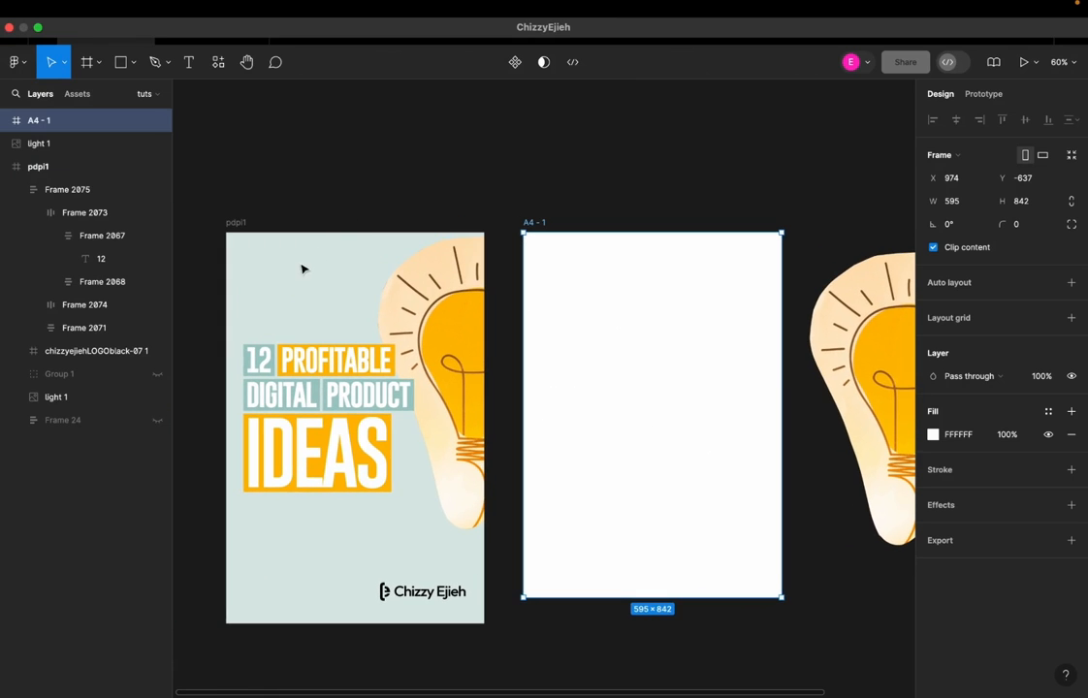
left_click(238, 225)
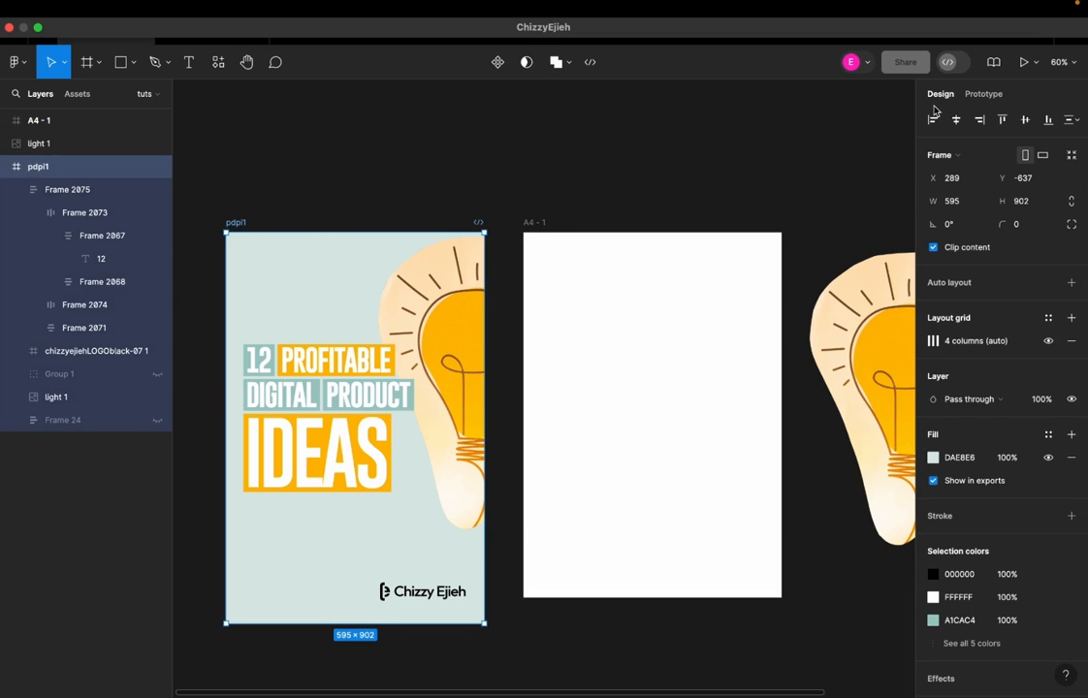
left_click(959, 458)
key("ctrl+c")
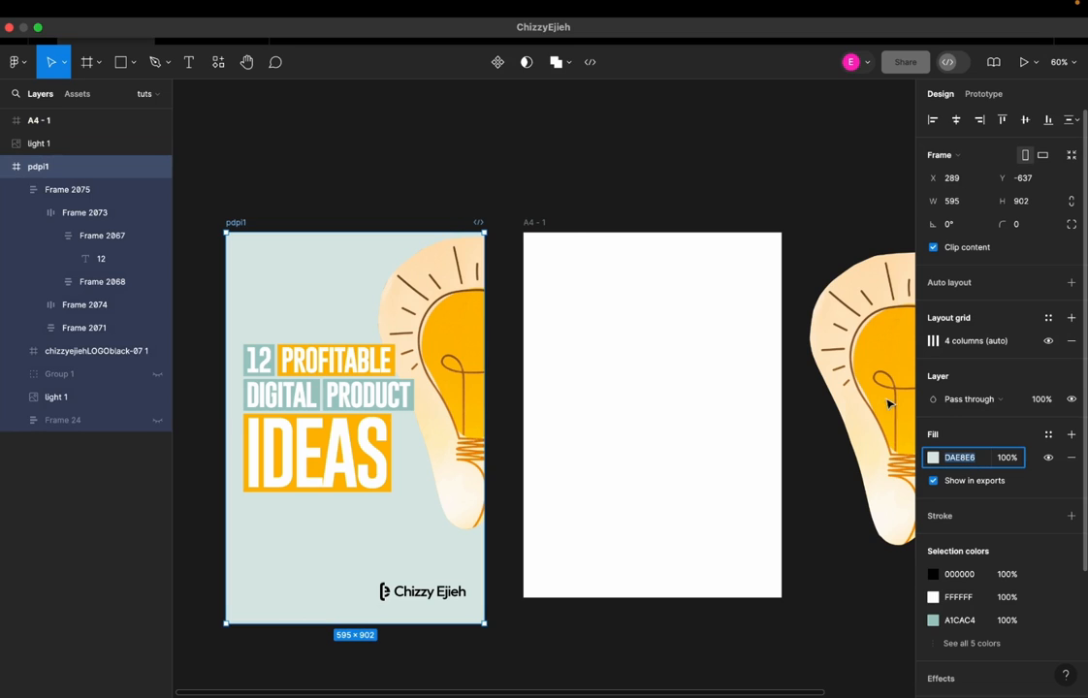
left_click(546, 224)
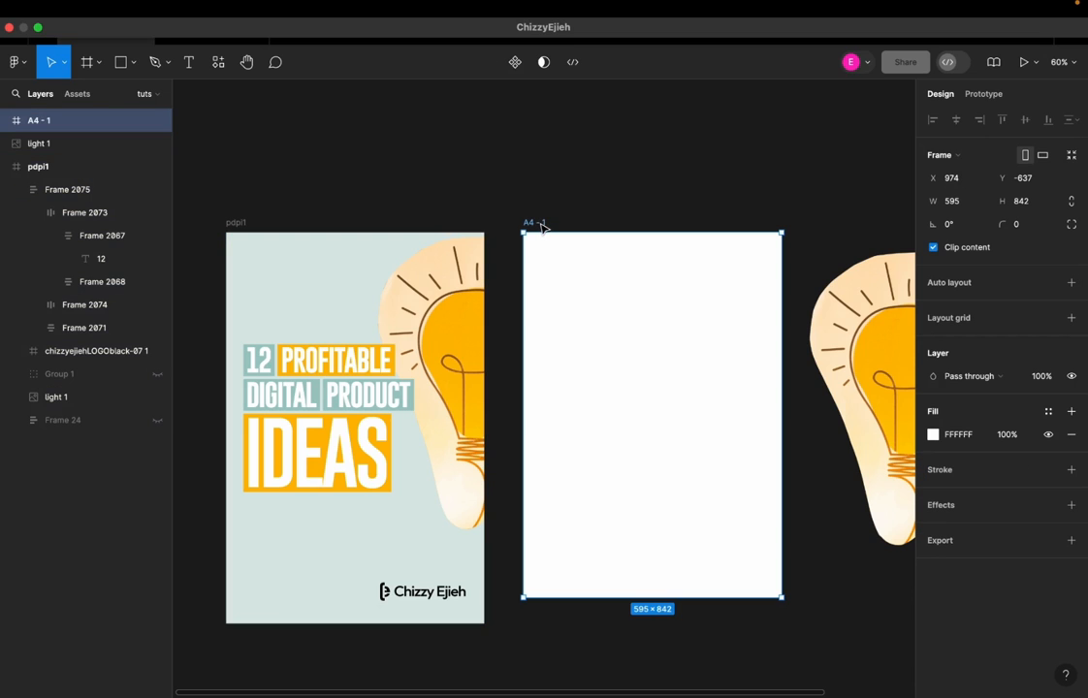
left_click(955, 435)
key("ctrl+v")
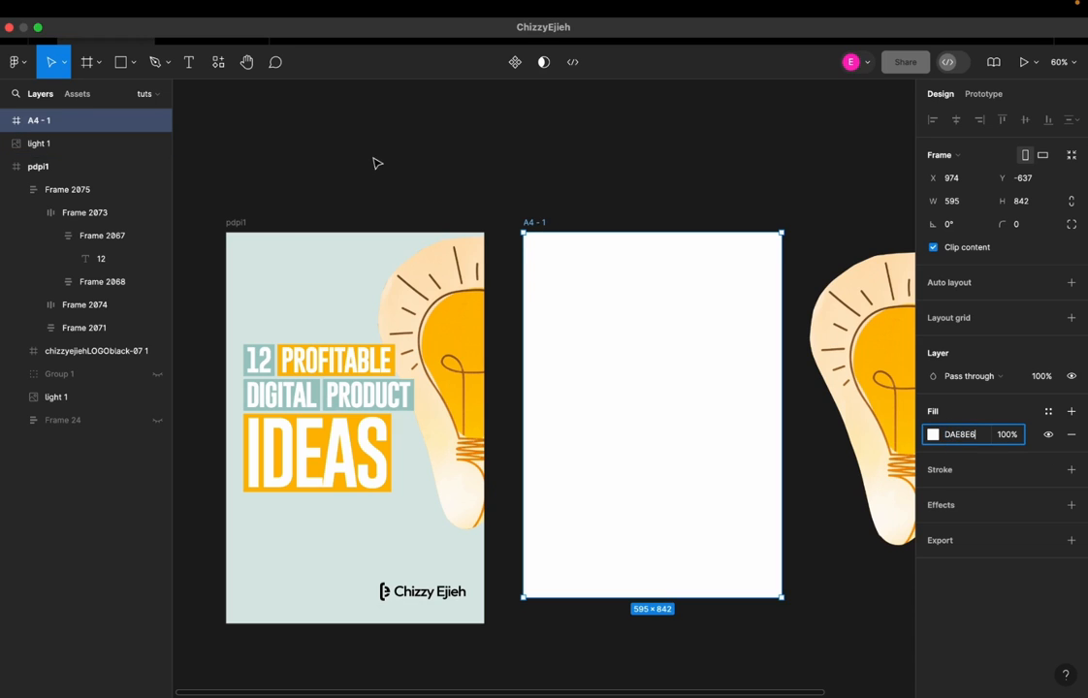
left_click(307, 228)
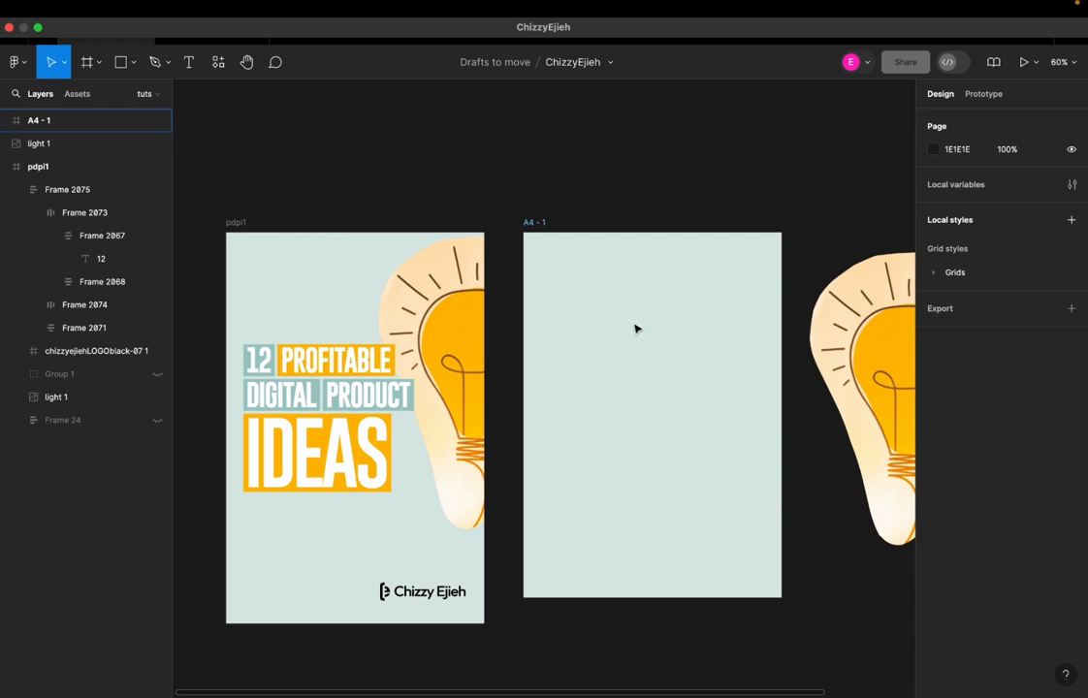
Move the light bulb copy into the A4 frame so that it slightly overhangs the frame's right edge
left_click_drag(696, 432, 541, 439)
left_click(802, 389)
left_click_drag(785, 357, 748, 334)
left_click_drag(803, 495, 813, 508)
left_click(820, 179)
scroll(656, 252, "up", 1)
scroll(656, 252, "left", 1)
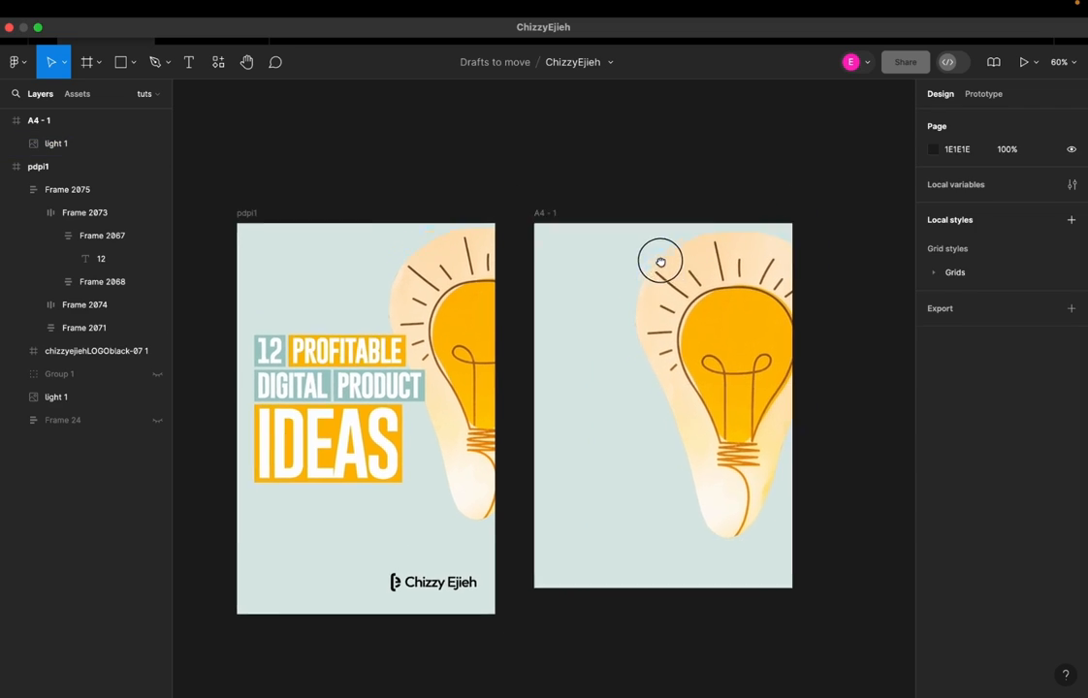
left_click(303, 344)
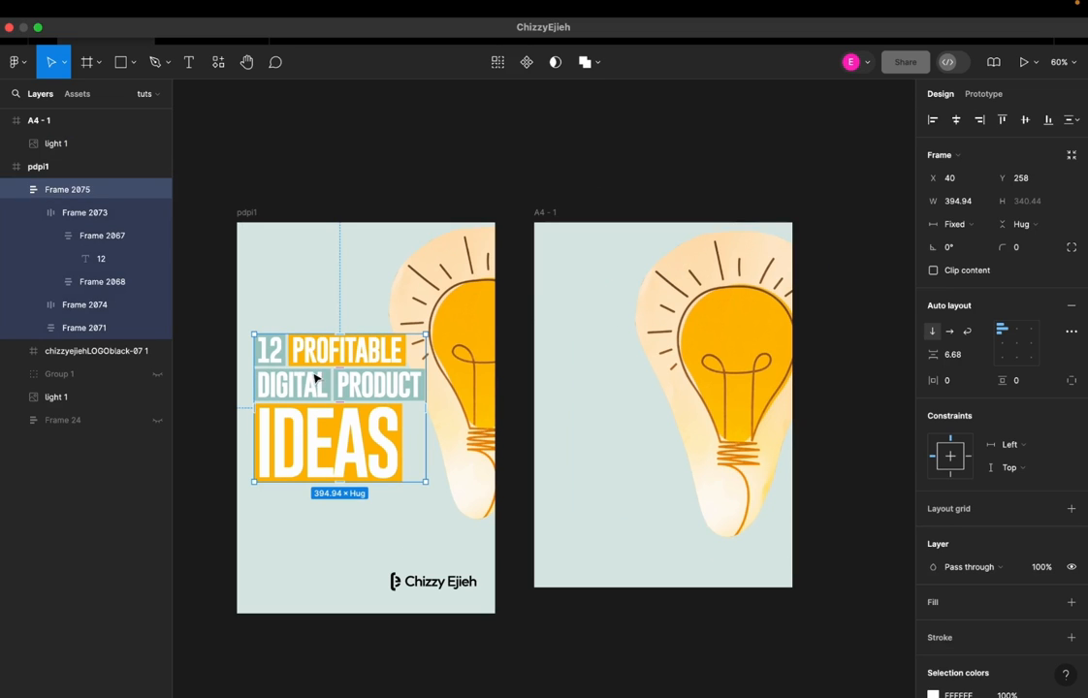
left_click(668, 213)
scroll(649, 322, "up", 2)
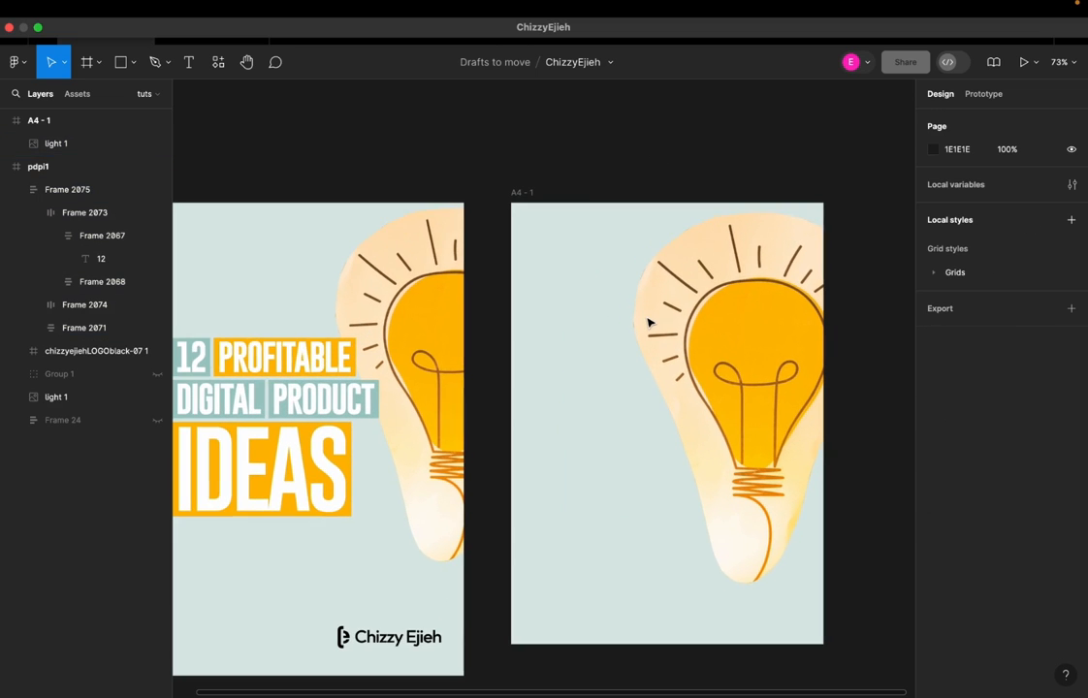
Add the text "12" to the A4 frame and place it in the empty area beside the light bulb
left_click(188, 64)
left_click(588, 417)
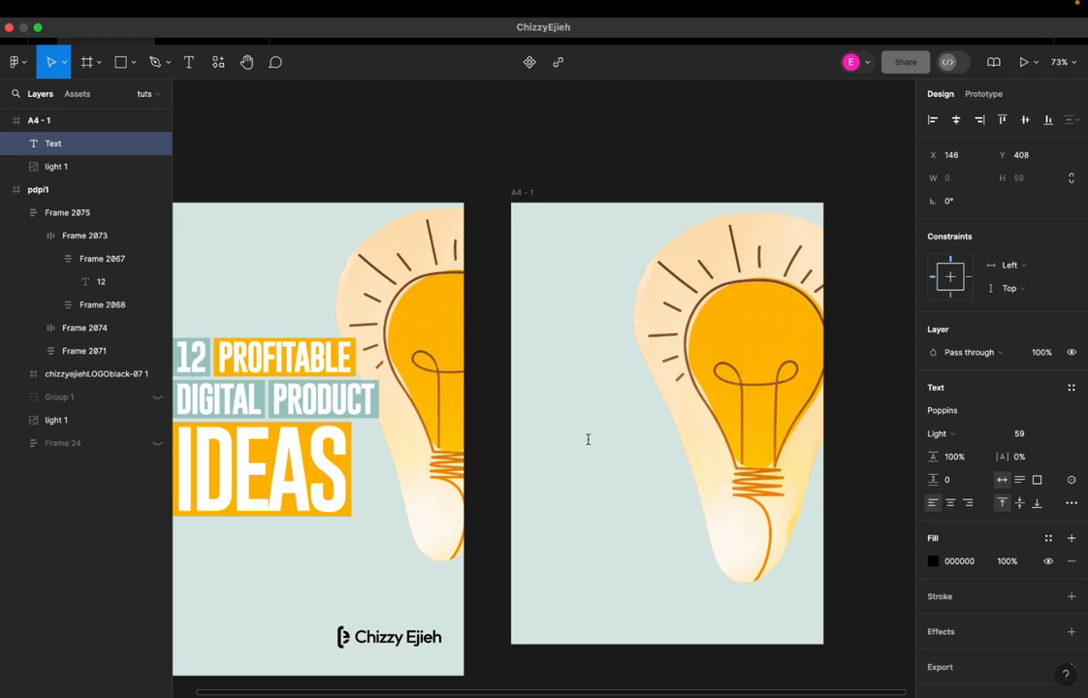
type("12")
key("Escape")
left_click_drag(595, 431, 573, 413)
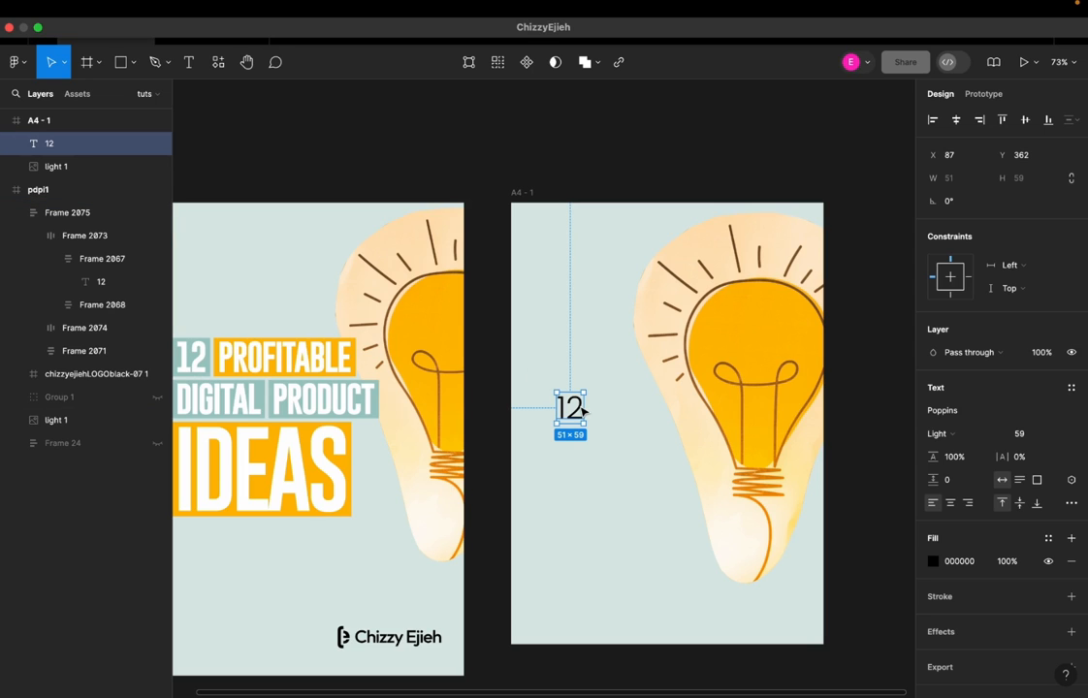
Wrap the 12 text in an auto layout frame with an FFFFFF fill and move it near the A4 frame's left edge
key("shift+a")
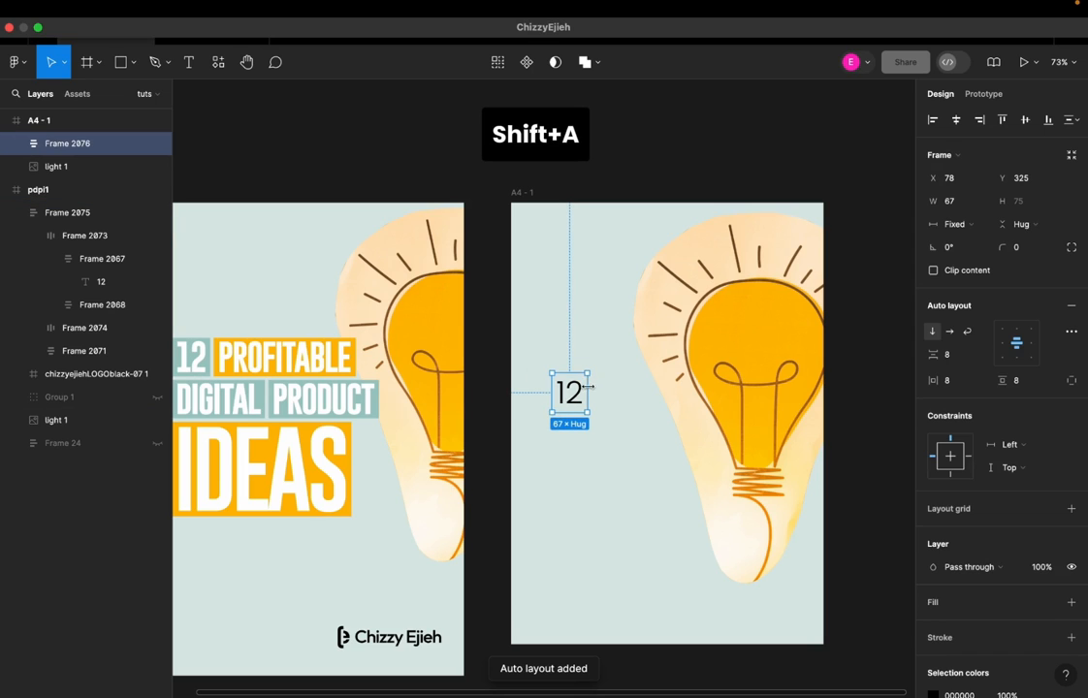
scroll(573, 392, "up", 6)
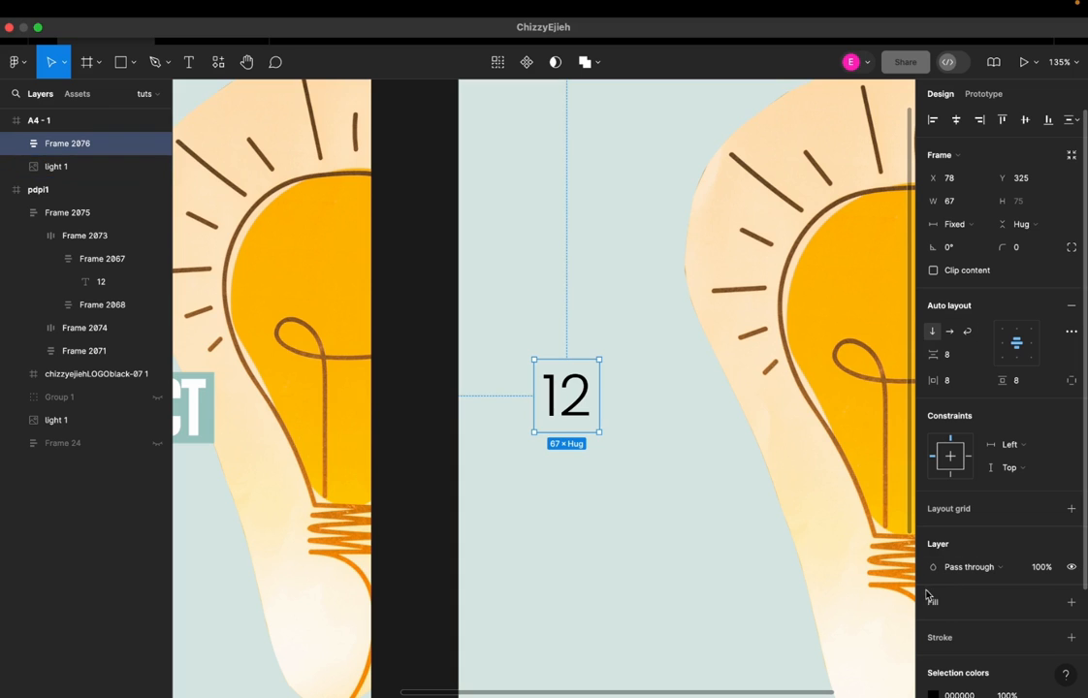
left_click(1071, 603)
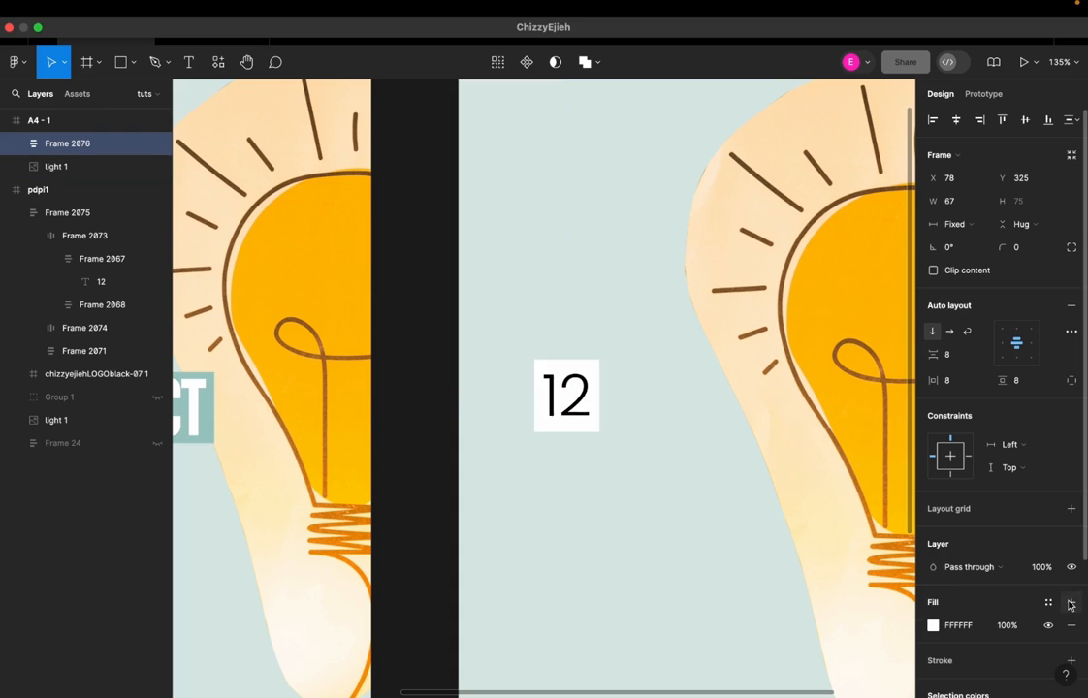
left_click_drag(593, 402, 555, 354)
scroll(556, 354, "down", 5)
left_click(580, 403)
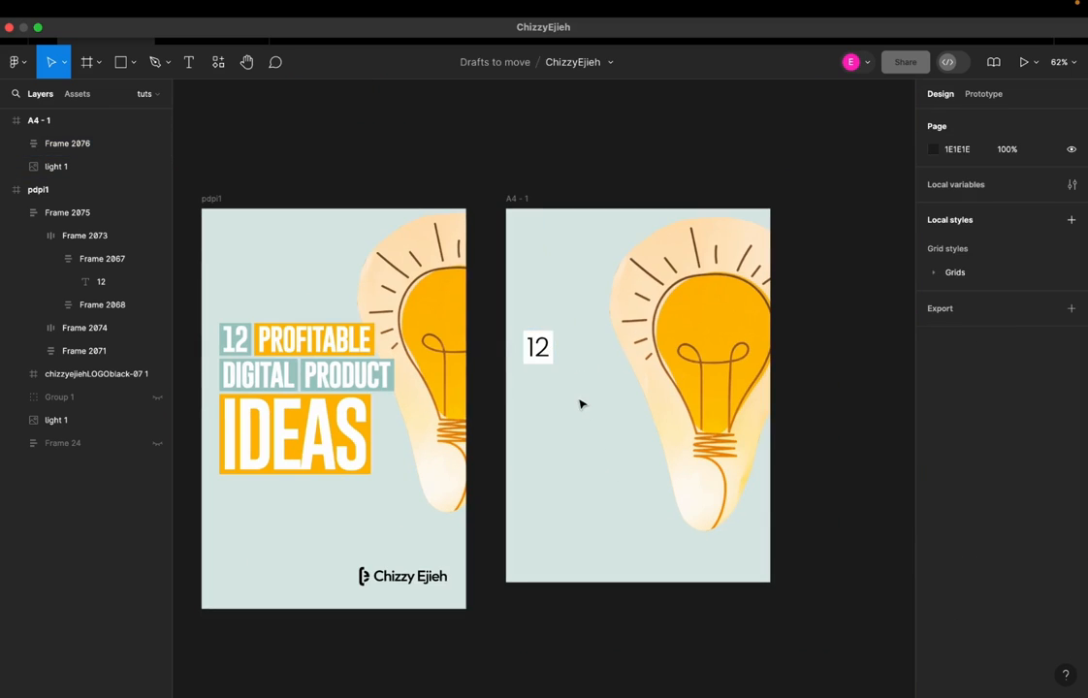
Add the text "PROFITABLE" in the A4 frame below the 12 box and wrap it in auto layout
key("t")
left_click(539, 442)
type("PROFITABLE")
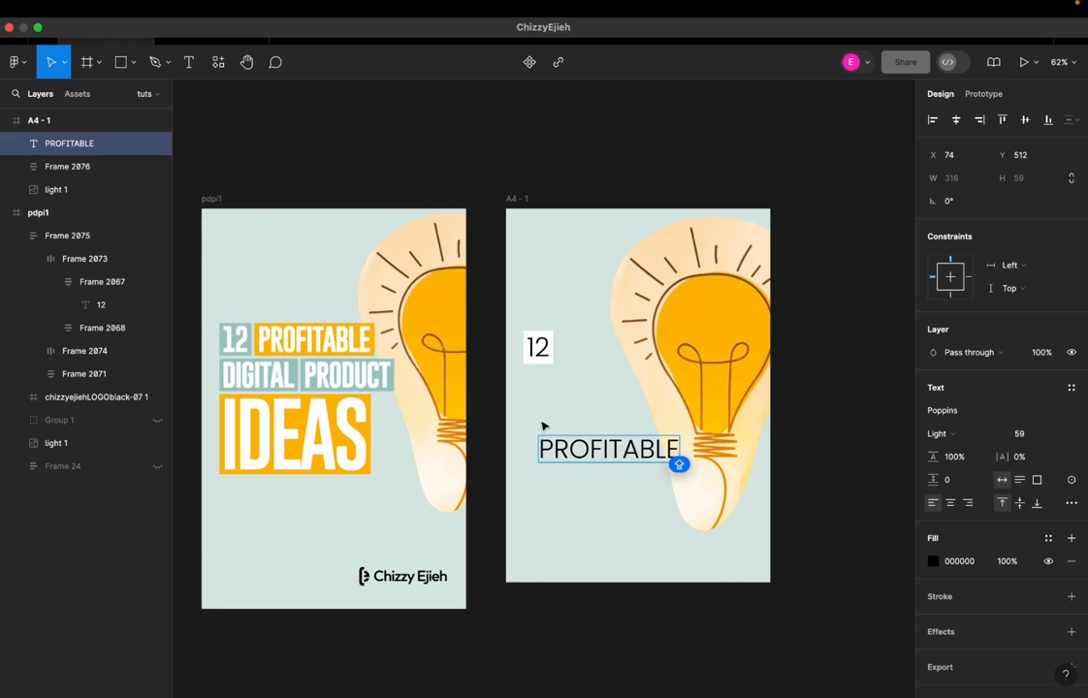
key("Escape")
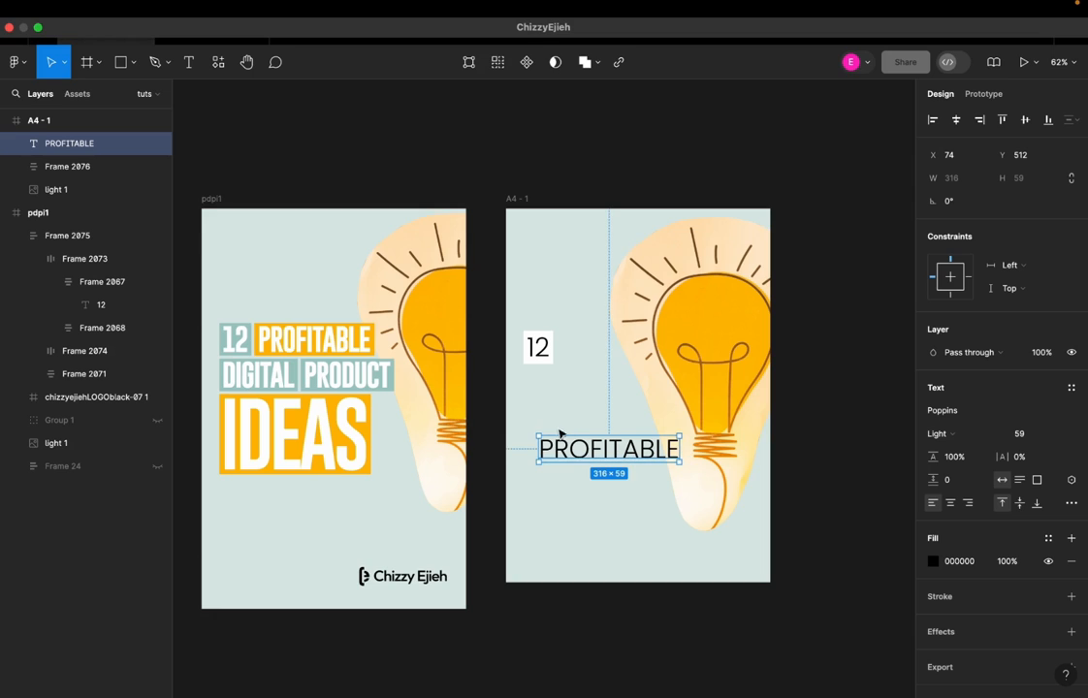
key("shift+a")
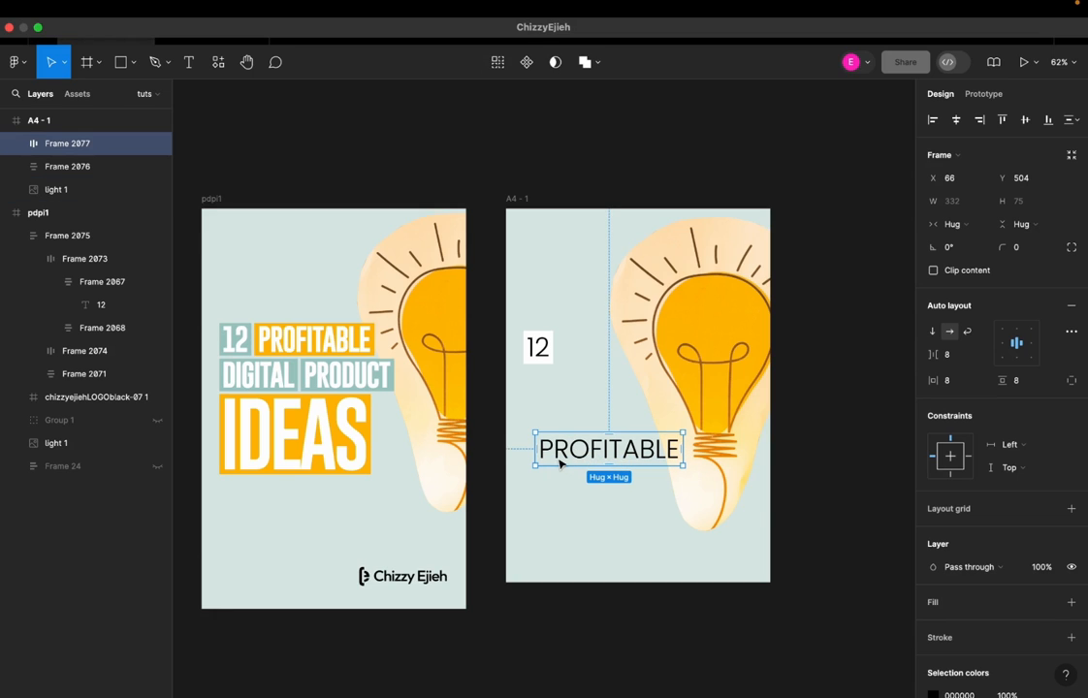
Give the PROFITABLE frame an FFFFFF fill and place it directly to the right of the 12 box
left_click(570, 525)
left_click_drag(576, 451, 567, 434)
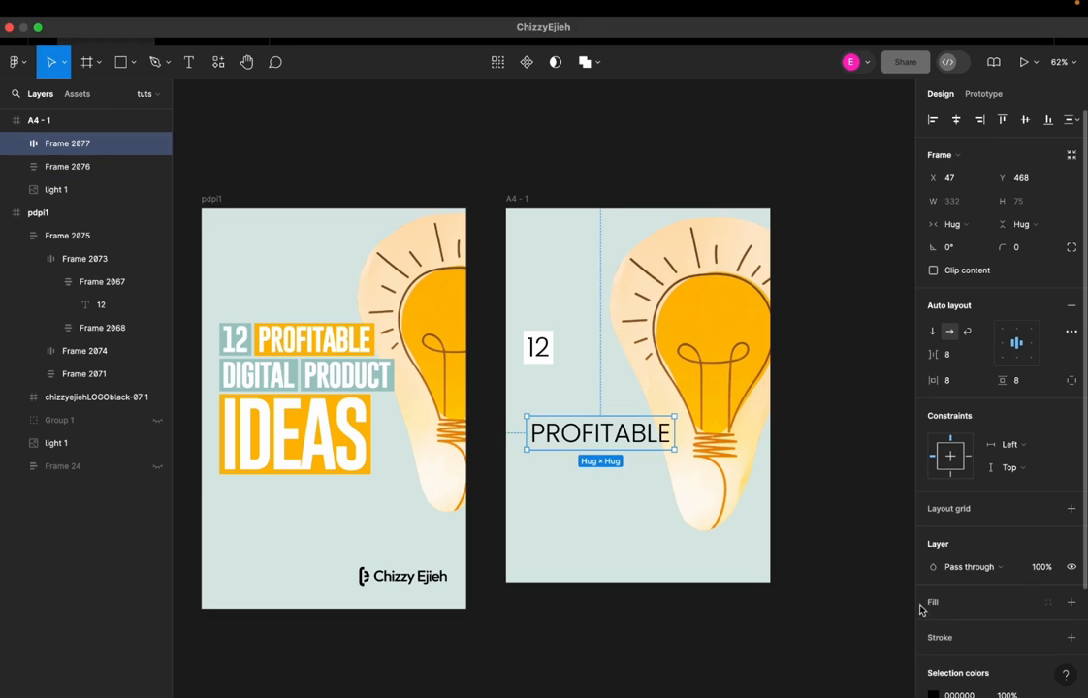
left_click(1071, 605)
left_click_drag(584, 427, 612, 348)
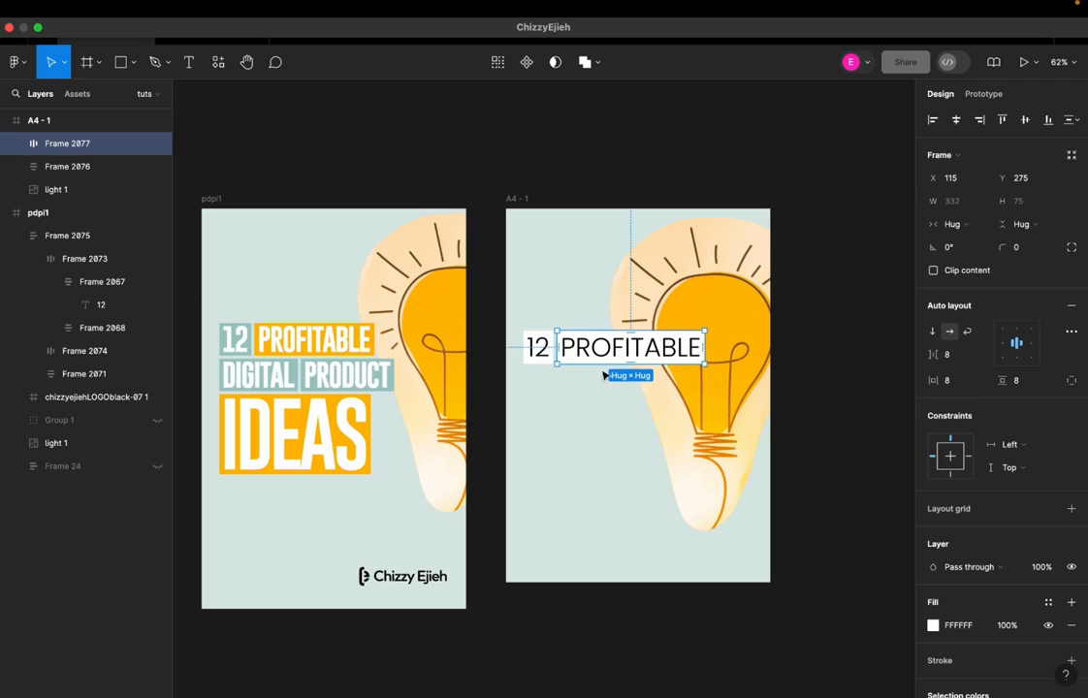
left_click(585, 409)
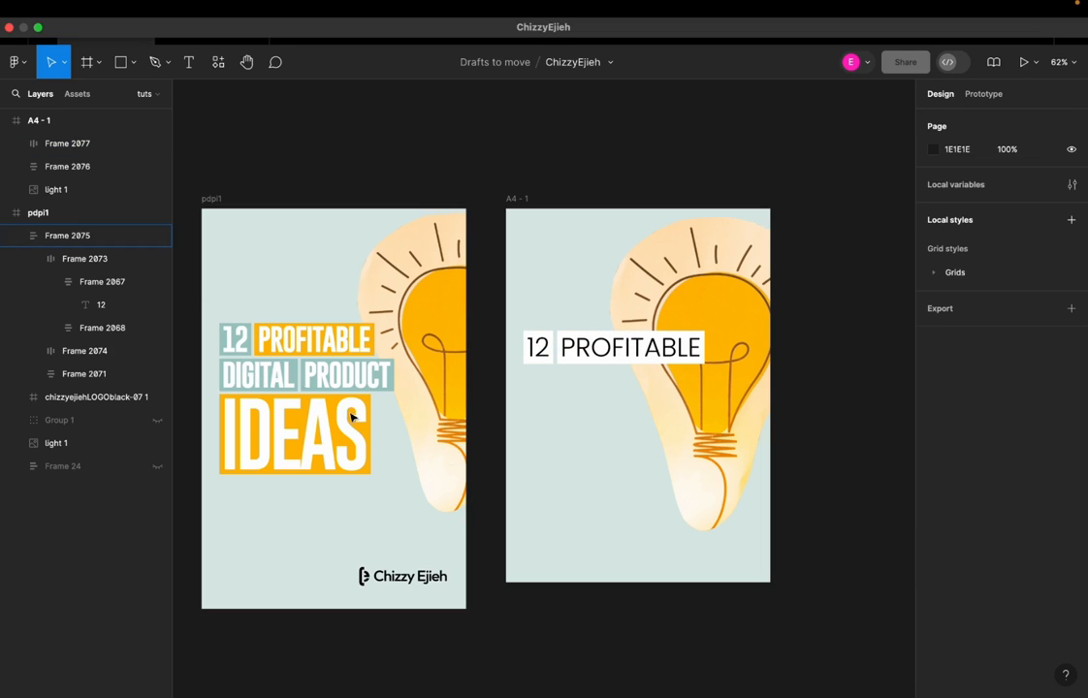
Add the text "DIGITAL" in the lower part of the A4 frame, beneath the first headline row
key("t")
left_click(573, 496)
type("DIGITAL")
key("Escape")
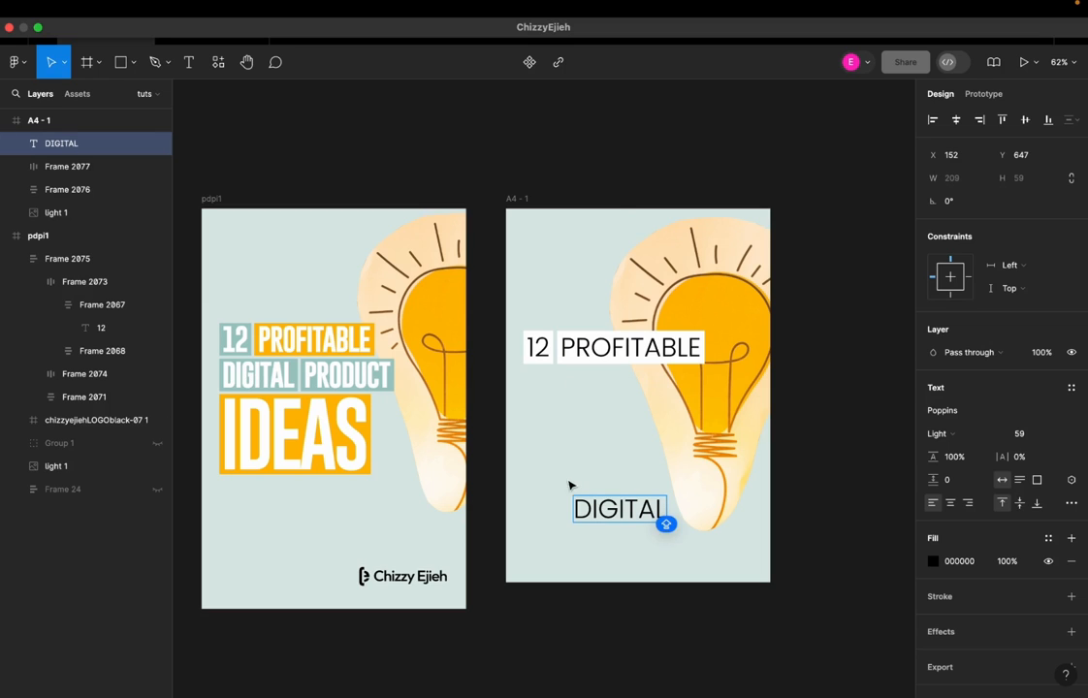
left_click_drag(605, 508, 577, 476)
Wrap the DIGITAL text in auto layout with an FFFFFF fill and align it directly under the 12 box
key("shift+a")
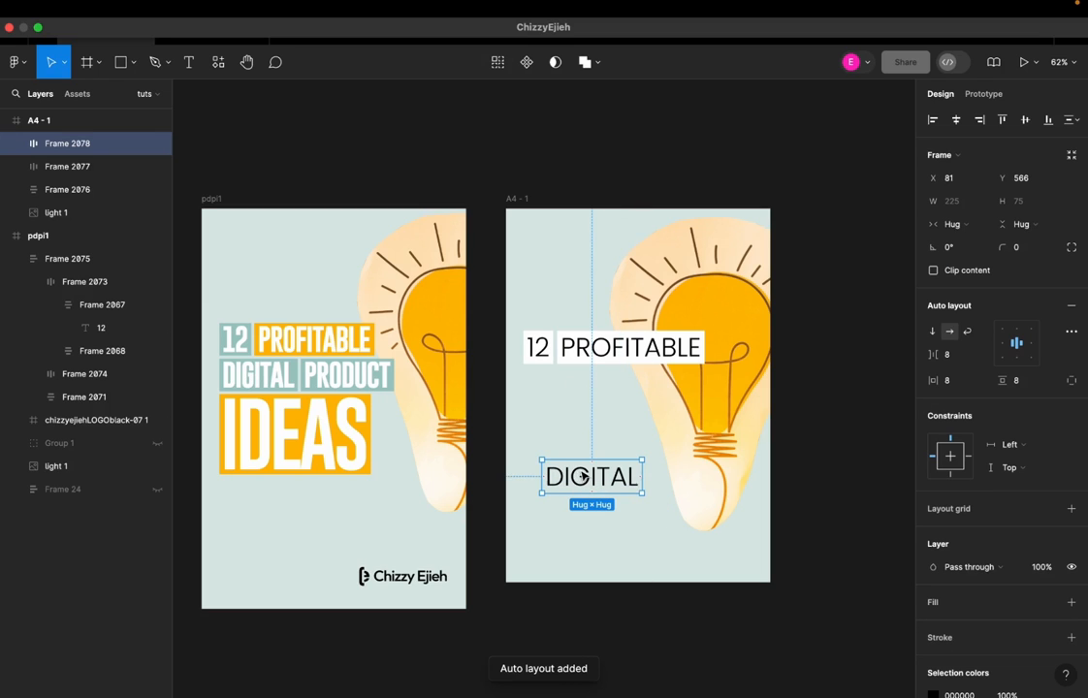
left_click(1071, 602)
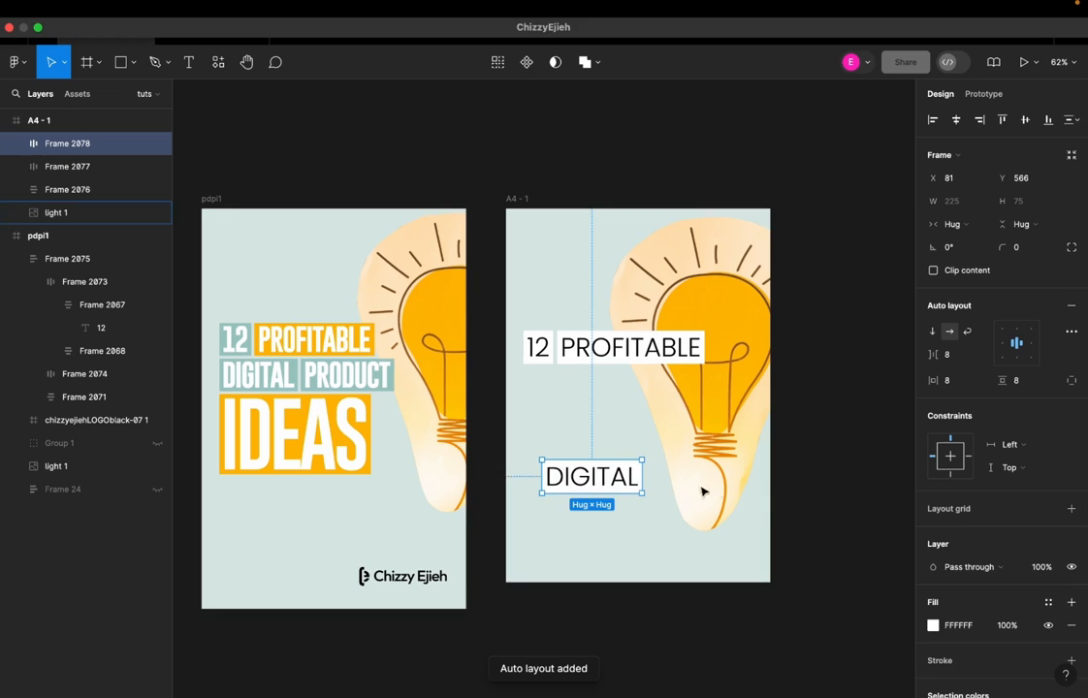
left_click_drag(591, 476, 587, 387)
key("Escape")
Add the text "PRODUCT" in the lower part of the A4 frame
key("t")
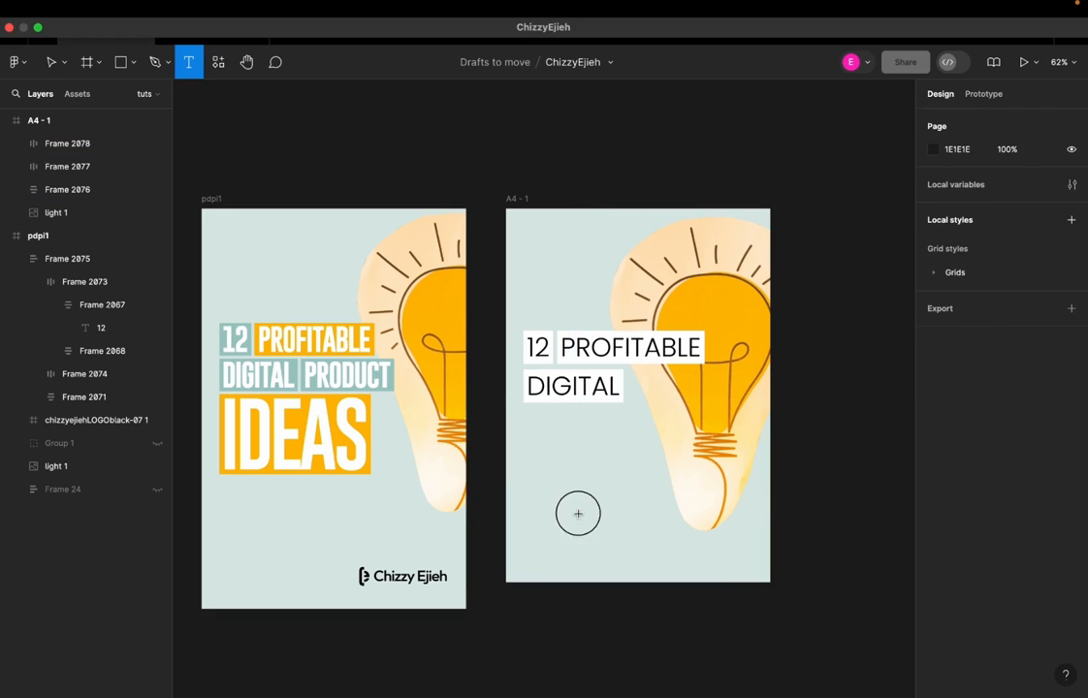
left_click(578, 513)
type("PROU")
key("BackSpace")
type("DUCT")
key("Escape")
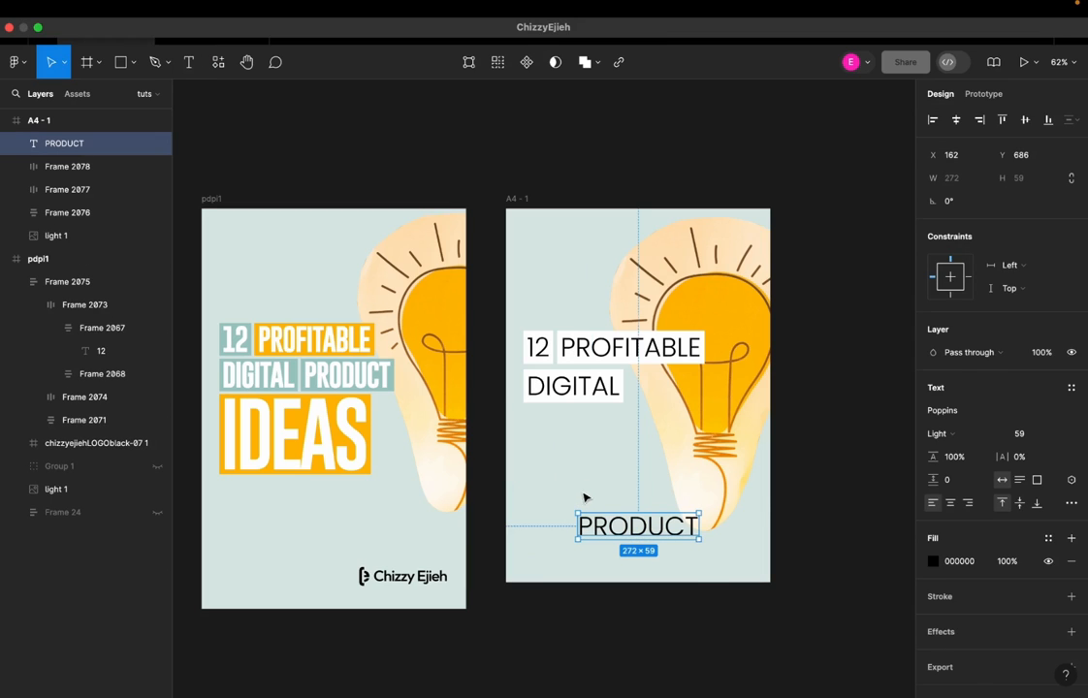
Wrap the PRODUCT text in auto layout with an FFFFFF fill and place it to the right of the DIGITAL box
key("shift+a")
left_click(1072, 602)
left_click_drag(616, 519, 669, 388)
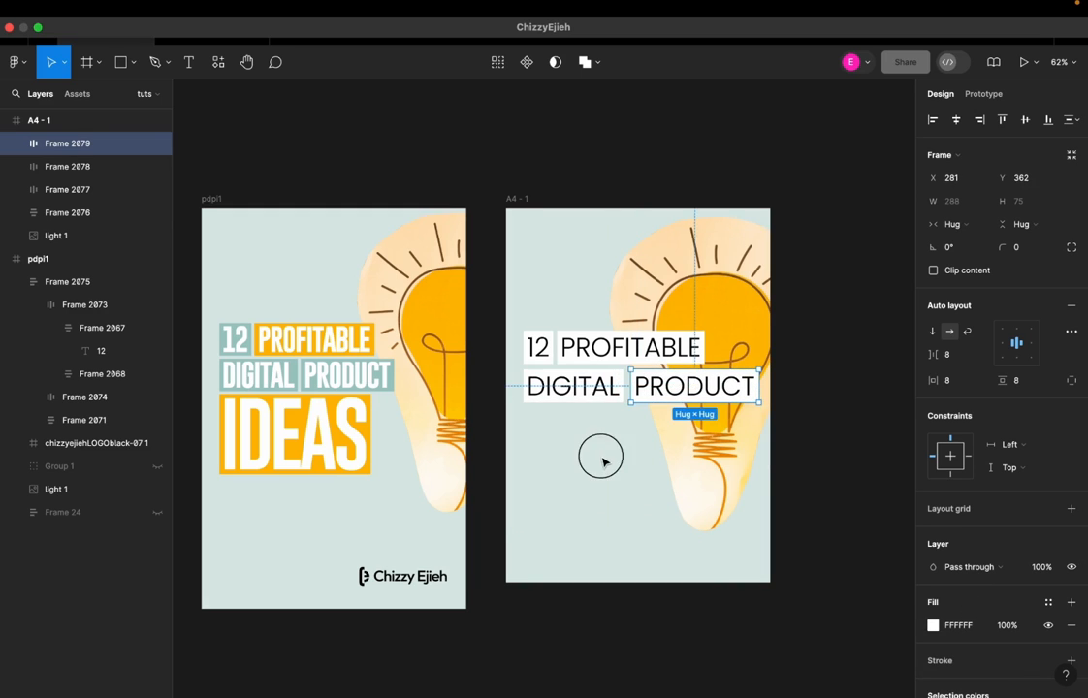
left_click(588, 475)
Add the text "IDEAS" in the A4 frame and move it beneath the DIGITAL box
key("t")
left_click(586, 474)
type("IDEAS")
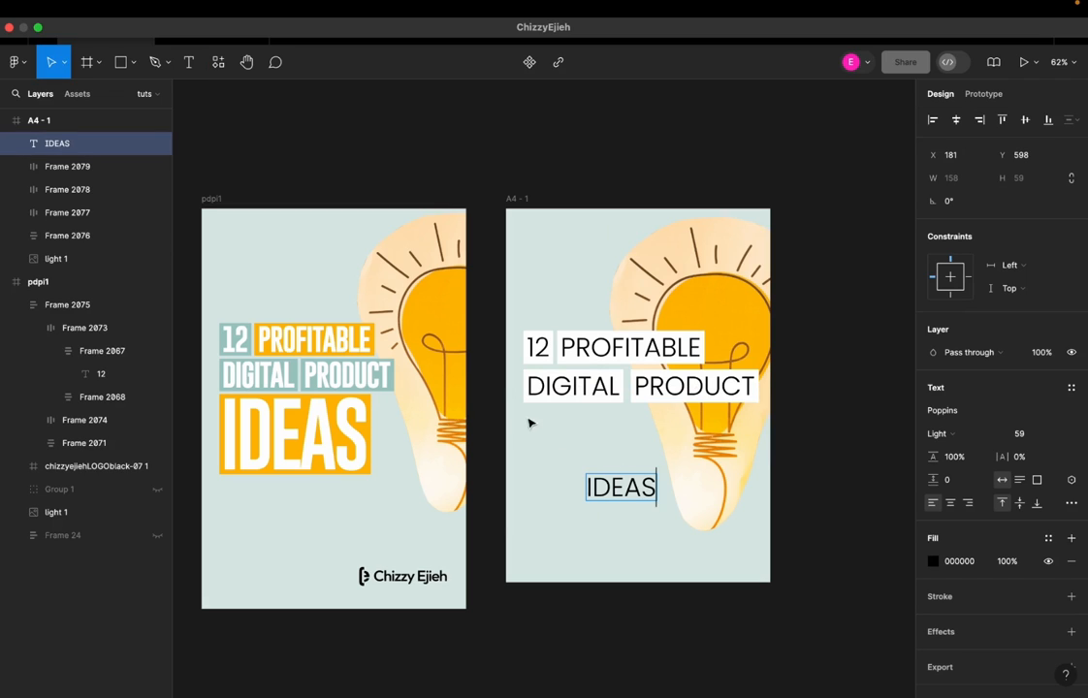
key("Escape")
left_click_drag(626, 492, 580, 442)
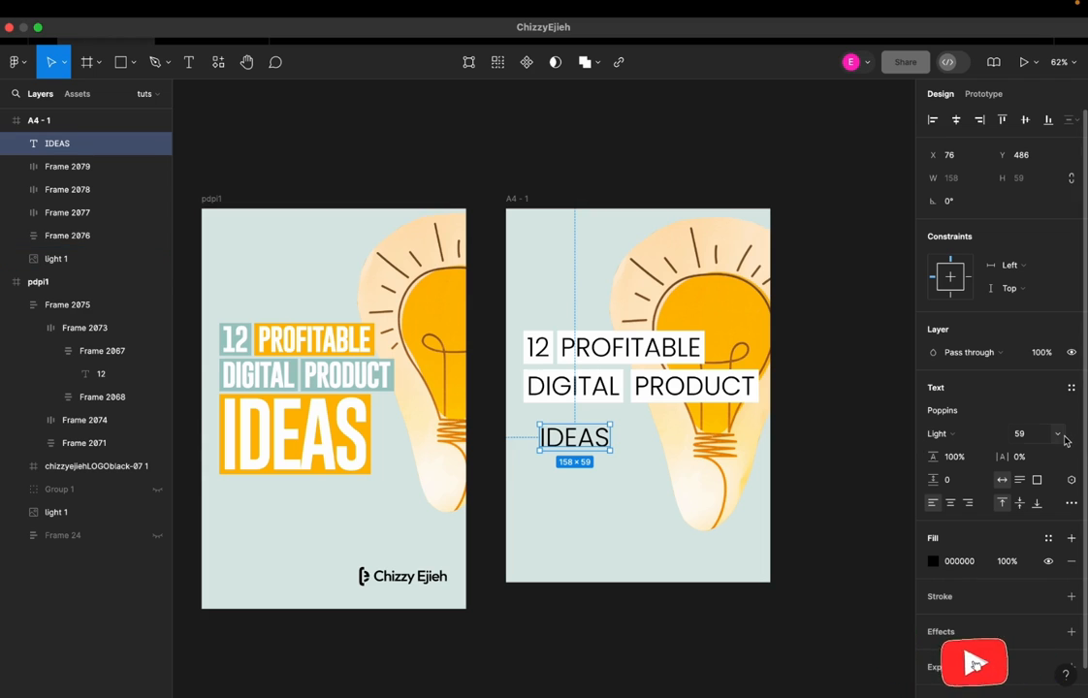
Set the IDEAS text's font size to 128 and shift it toward the left edge of the headline
left_click(1057, 435)
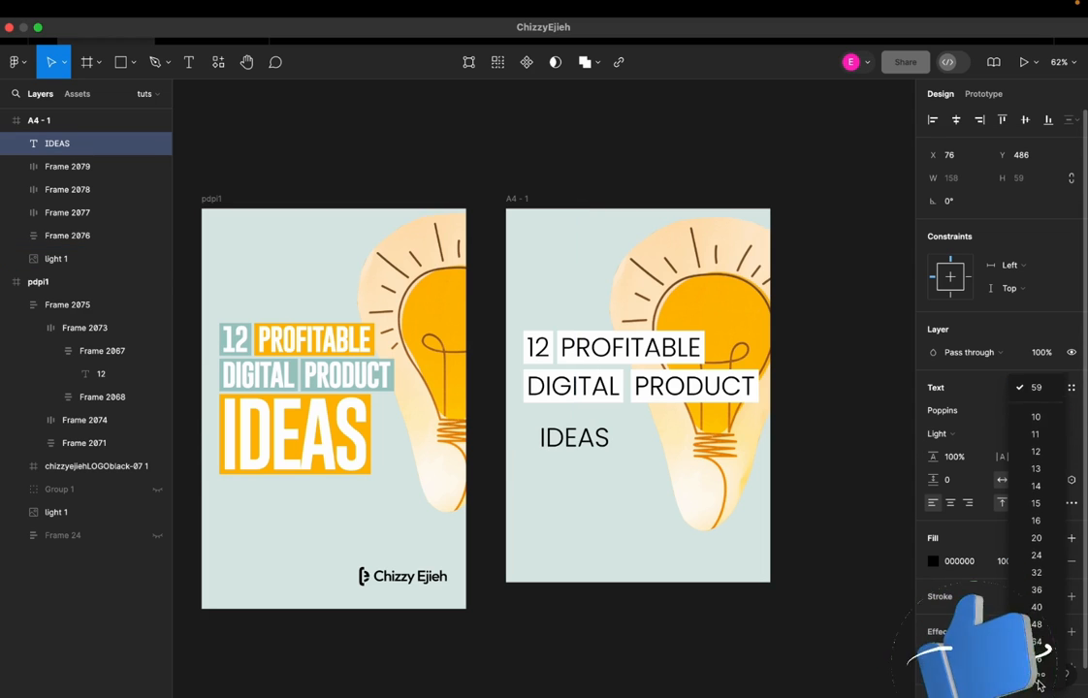
left_click(1038, 644)
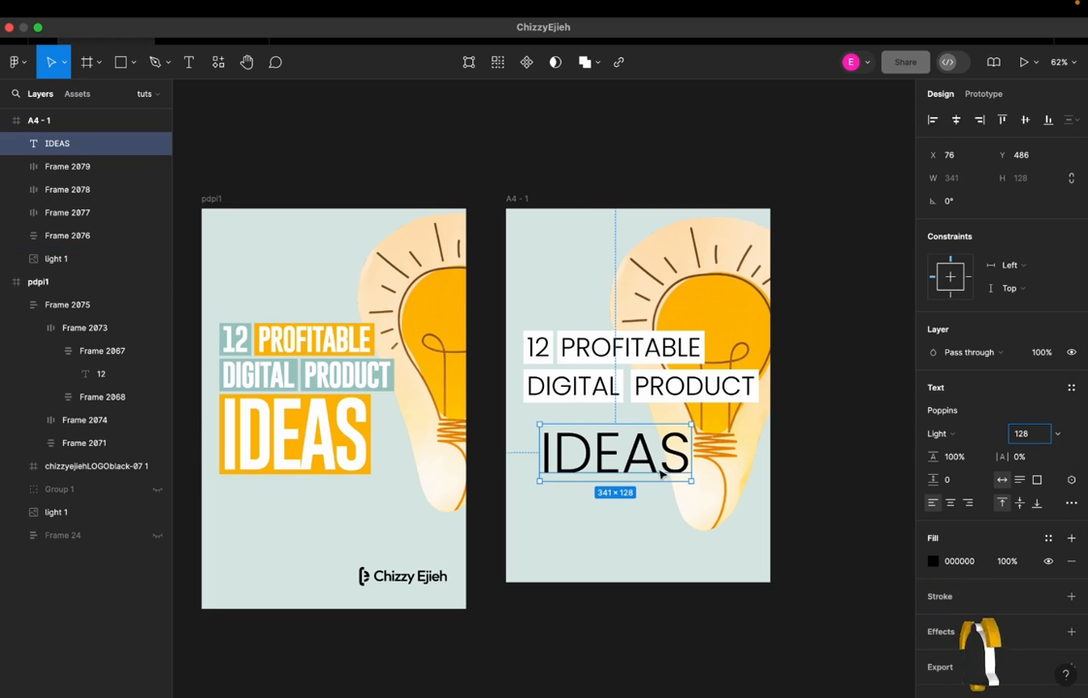
left_click_drag(640, 467, 628, 464)
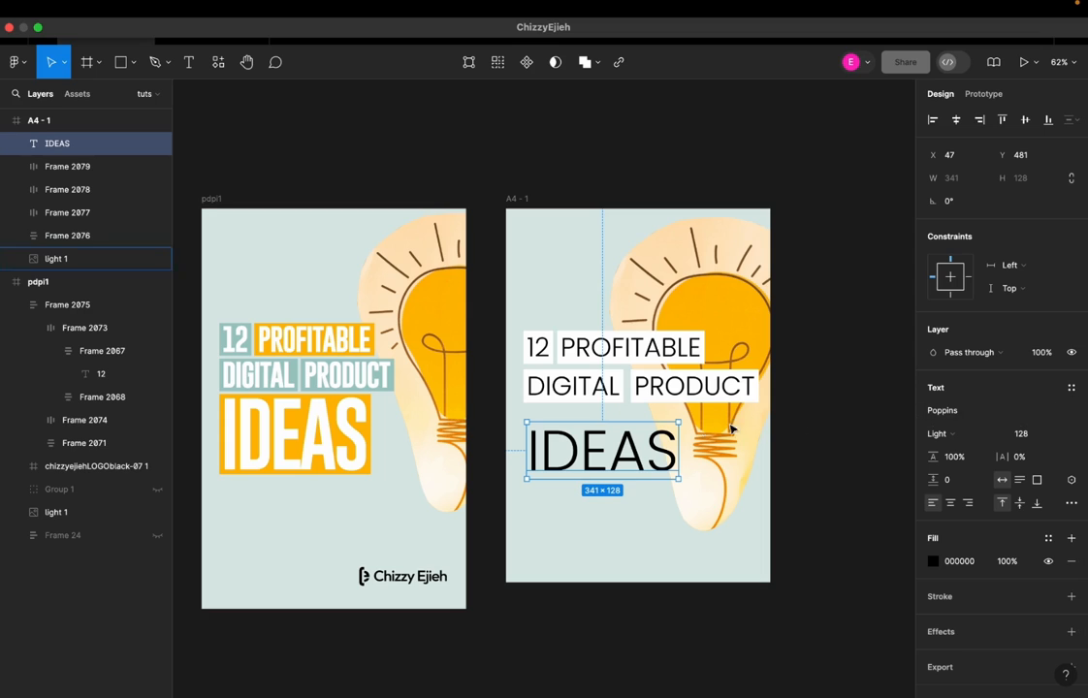
Wrap the IDEAS text in auto layout with an FFFFFF fill and no stroke, and move it up close under the DIGITAL box
key("shift+a")
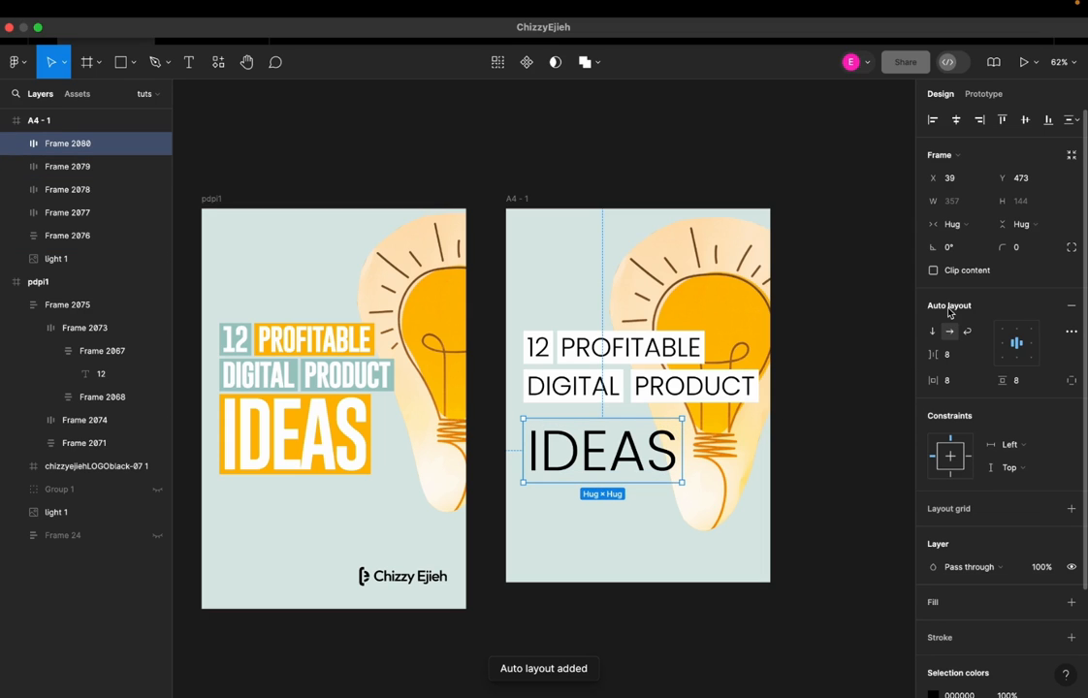
scroll(950, 320, "down", 2)
left_click(1071, 567)
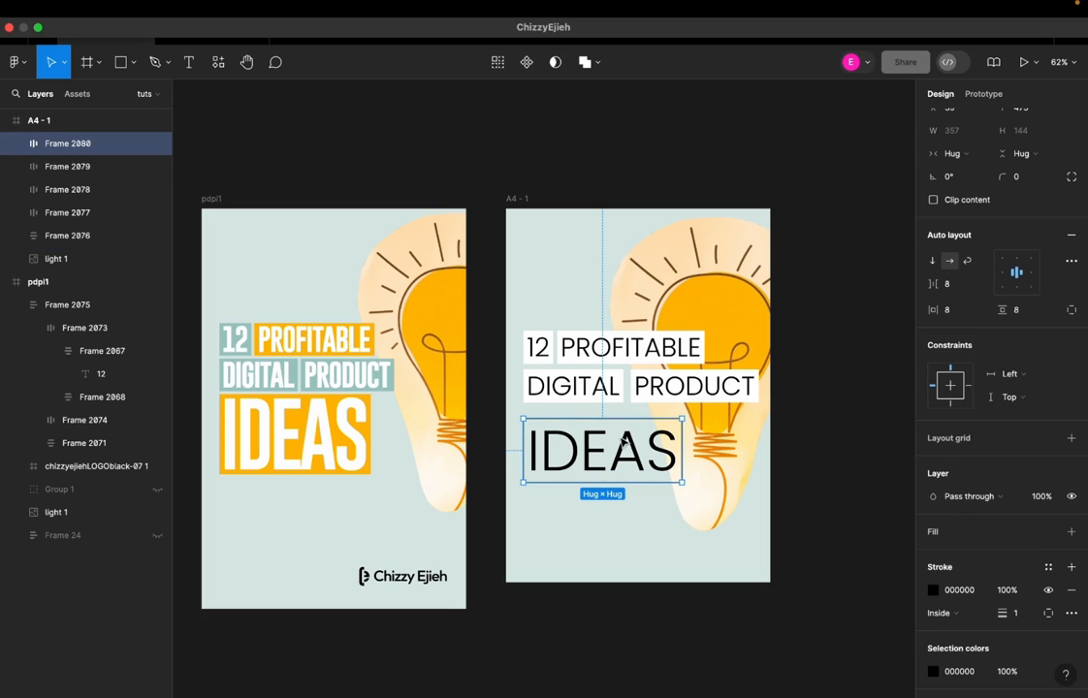
left_click(1072, 594)
left_click(1071, 531)
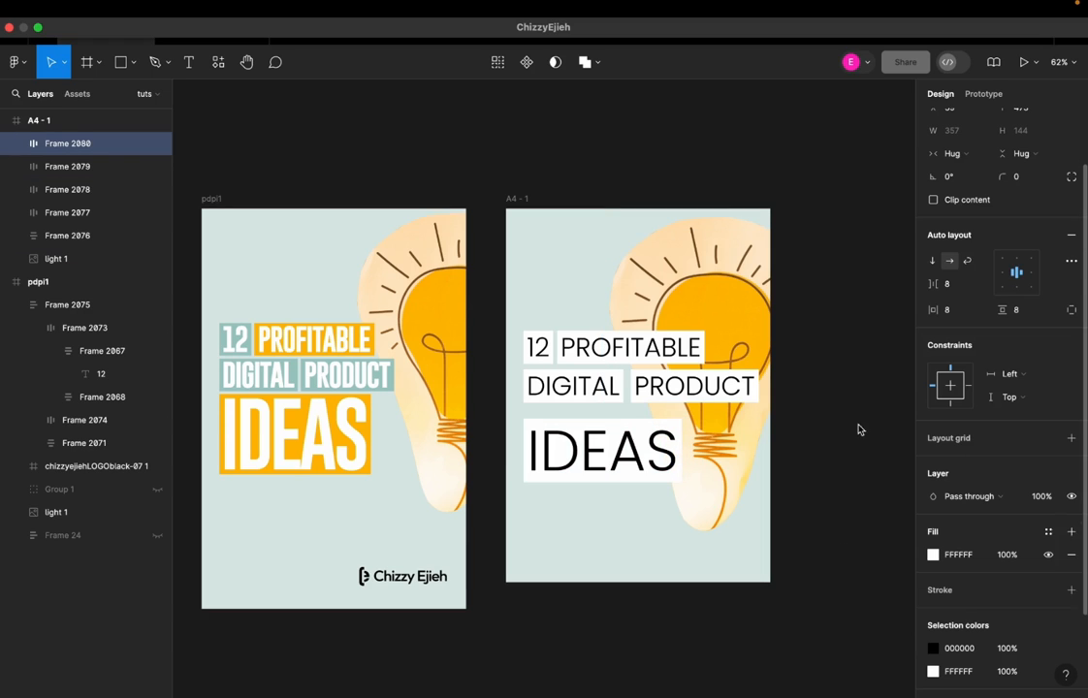
left_click_drag(605, 442, 602, 436)
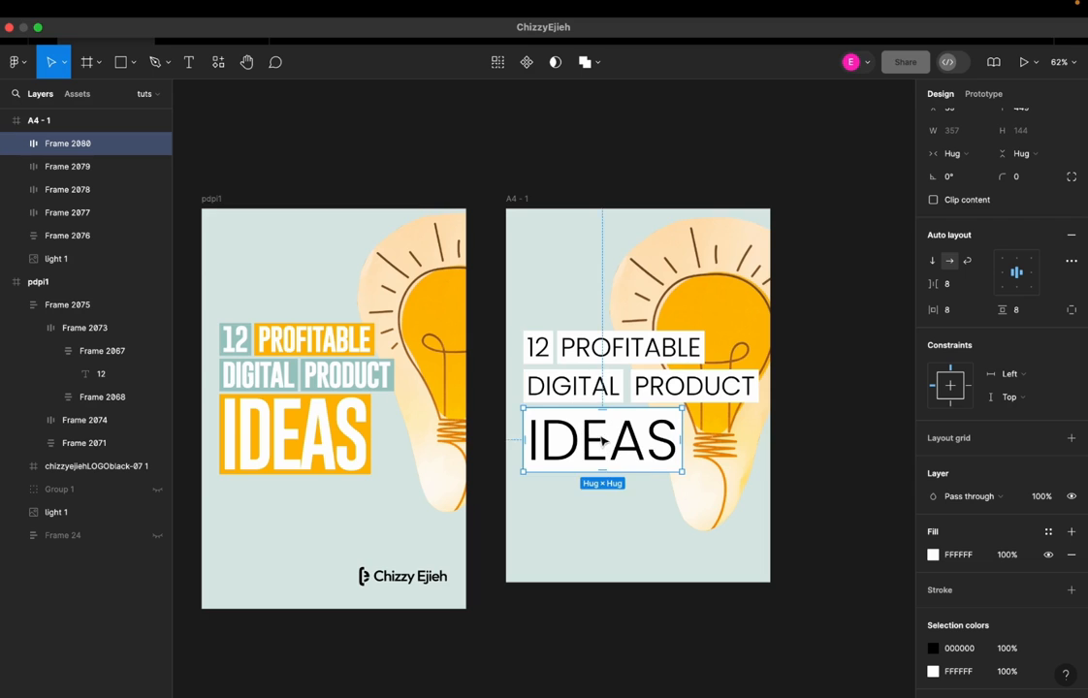
Check the font of the 12 in the pdpi1 cover and apply the same Gobold Bold to the 12 text in the A4 frame
left_click_drag(590, 394, 637, 392)
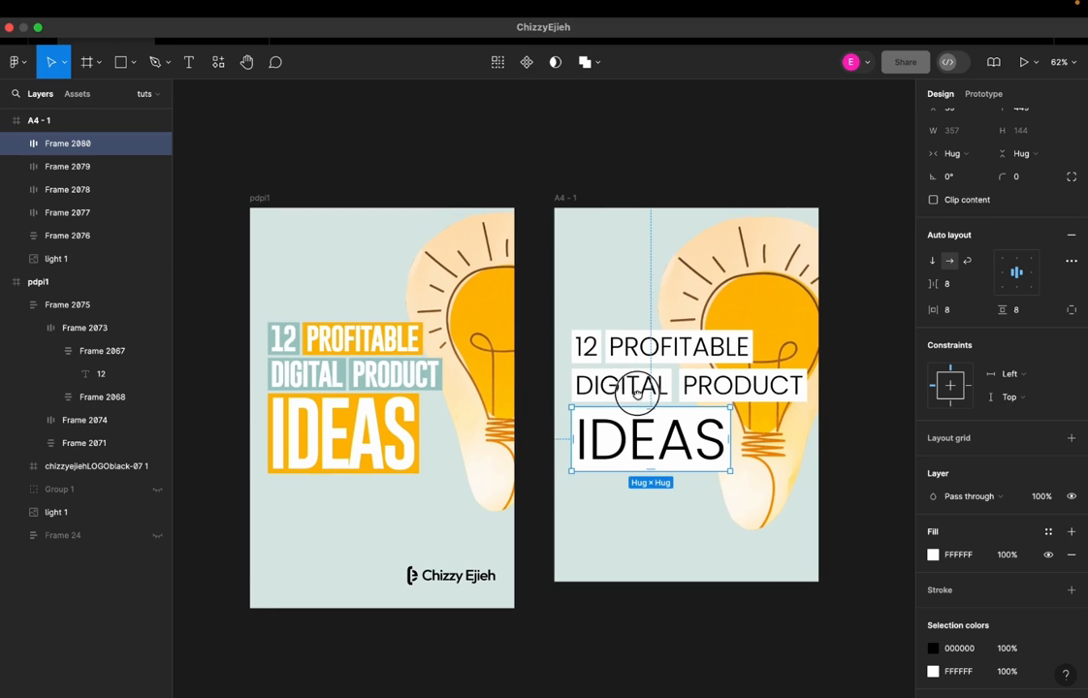
left_click(286, 336)
double_click(291, 339)
left_click(291, 339)
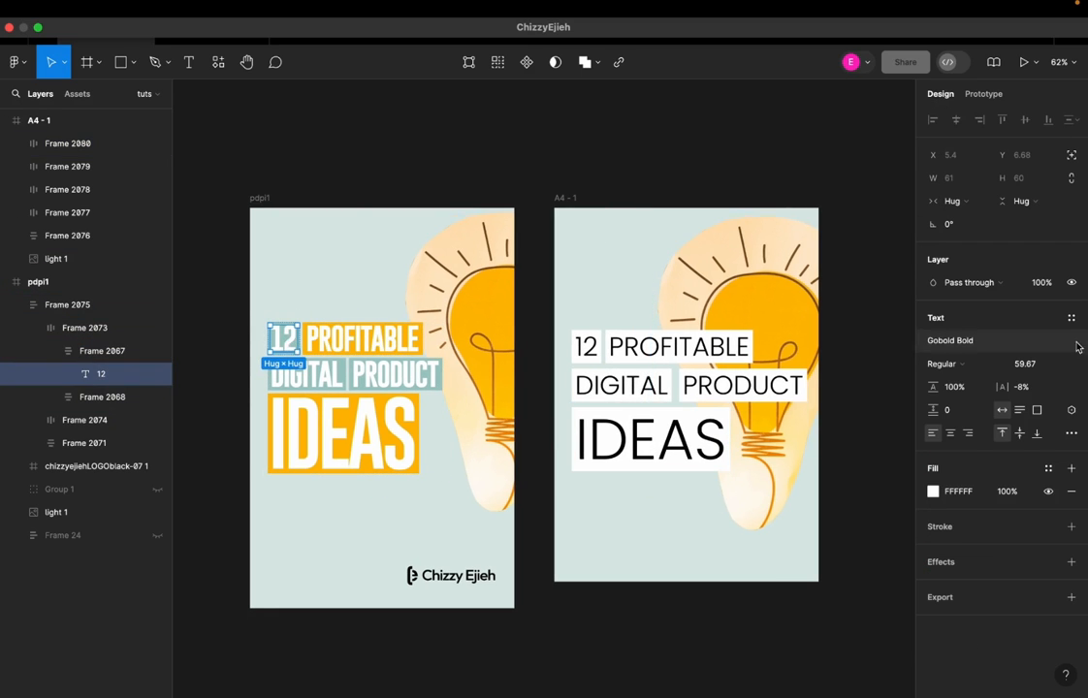
left_click(776, 340)
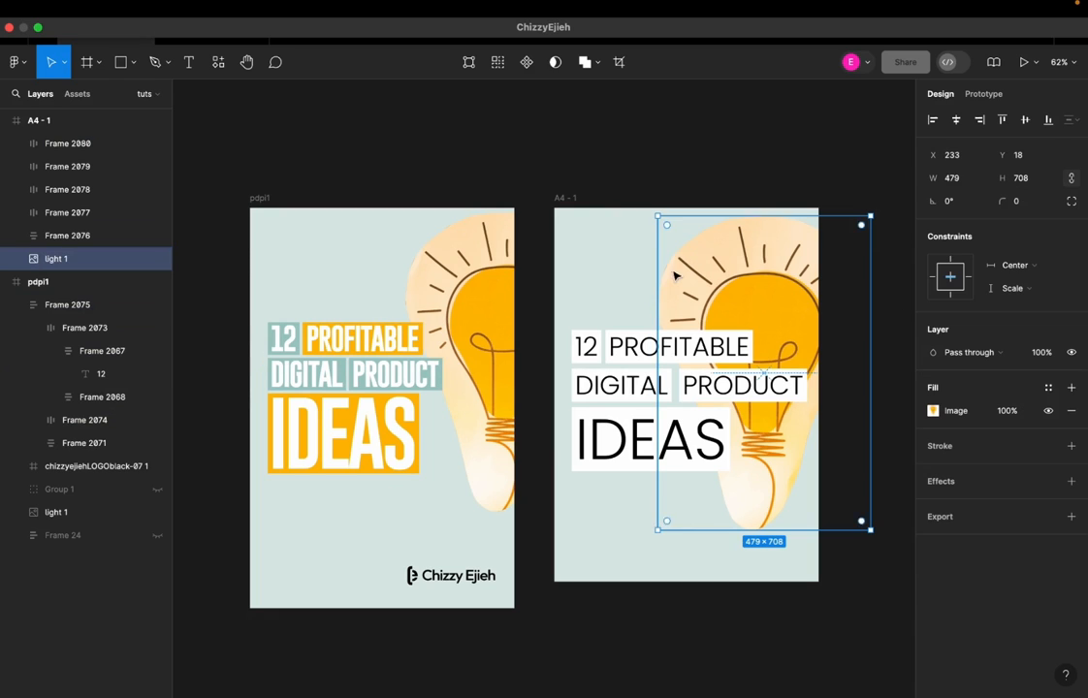
double_click(585, 346)
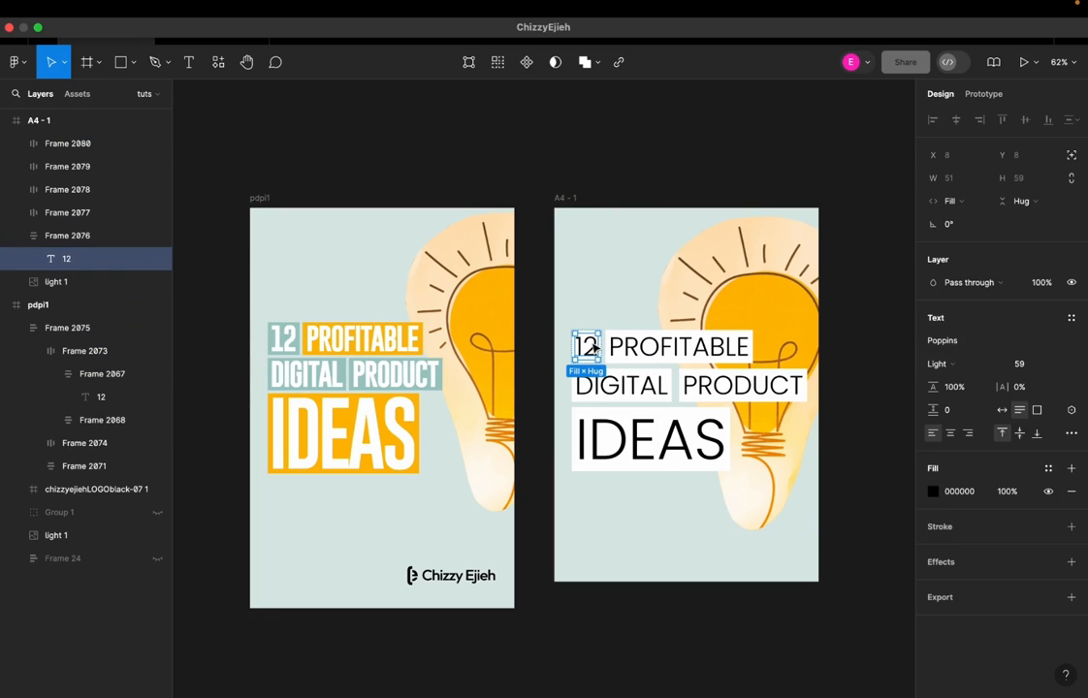
left_click(950, 344)
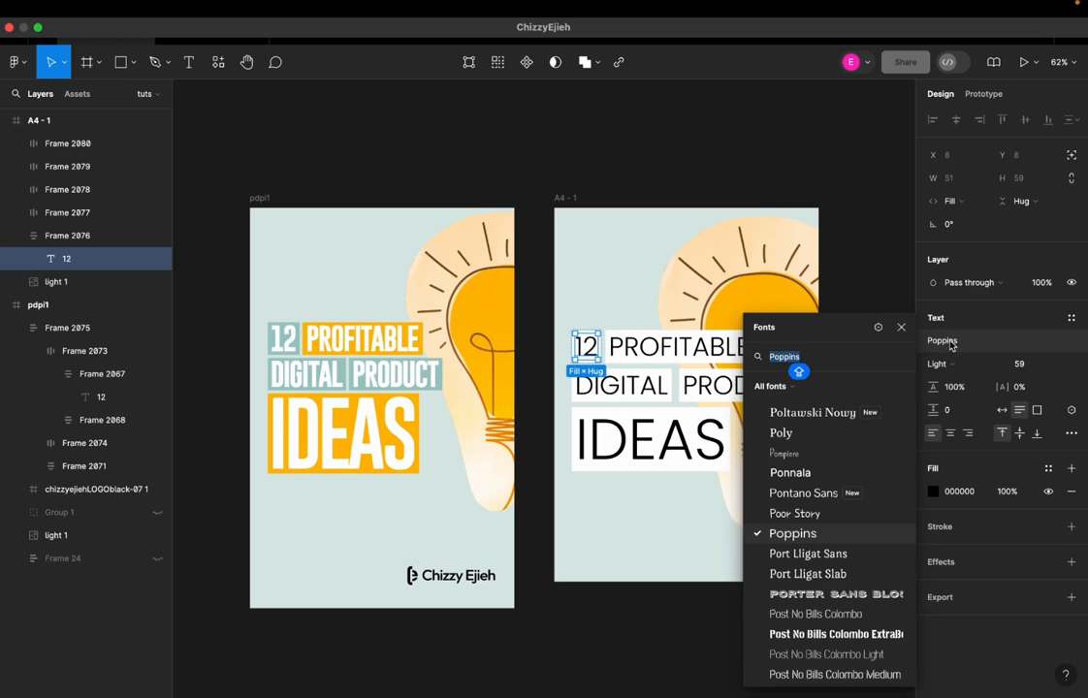
type("Go bo")
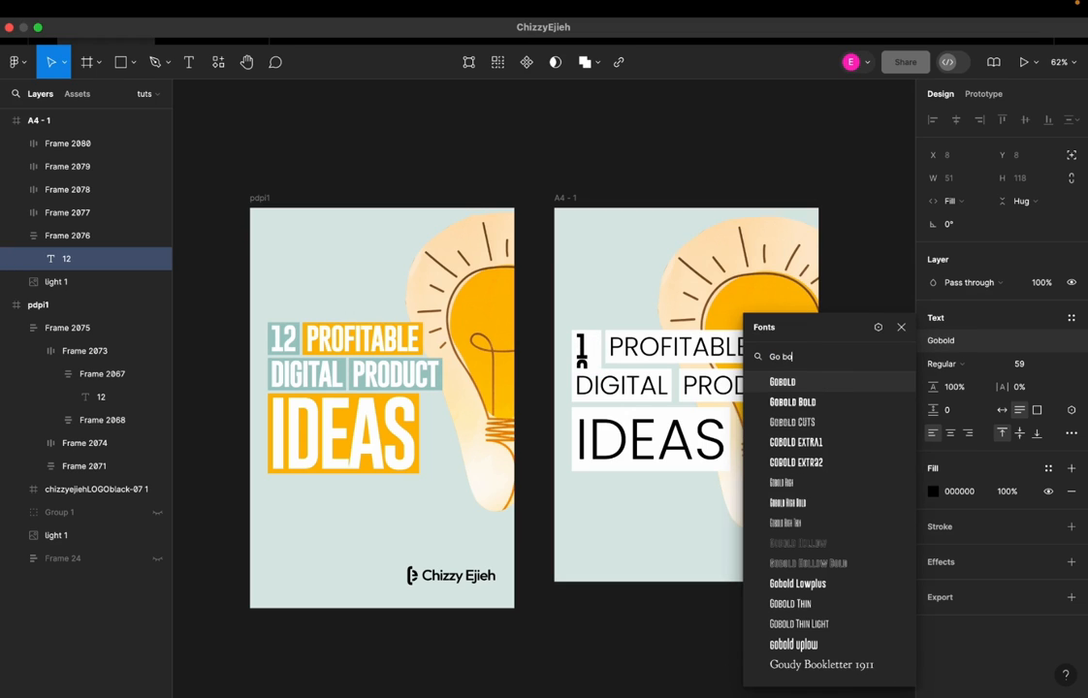
double_click(789, 404)
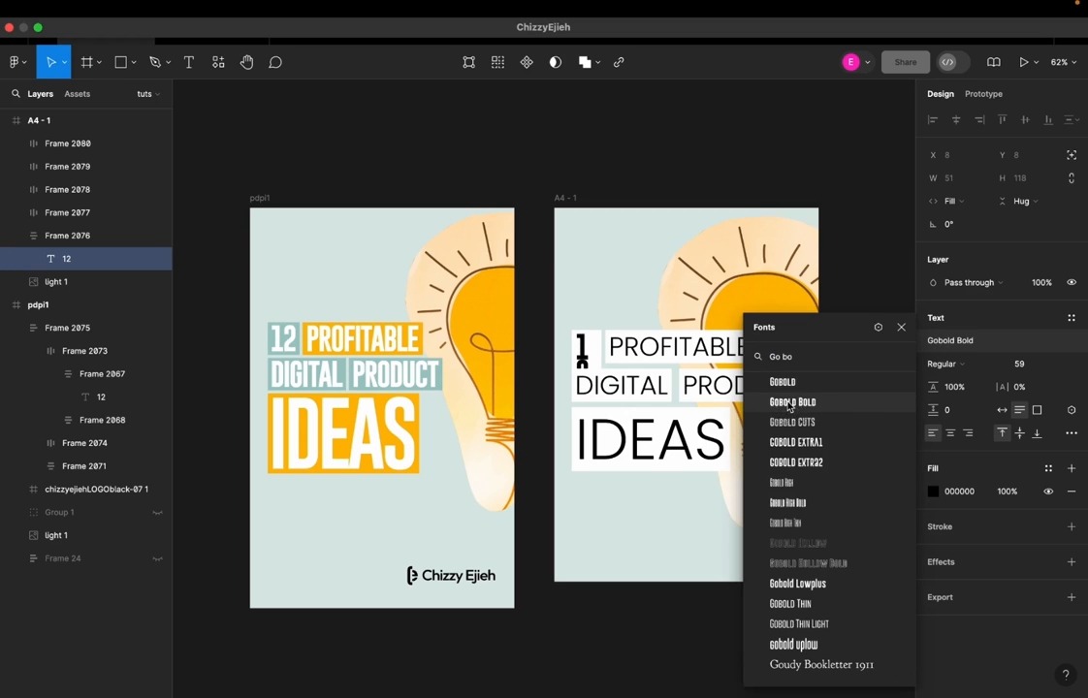
left_click(674, 523)
left_click(626, 436)
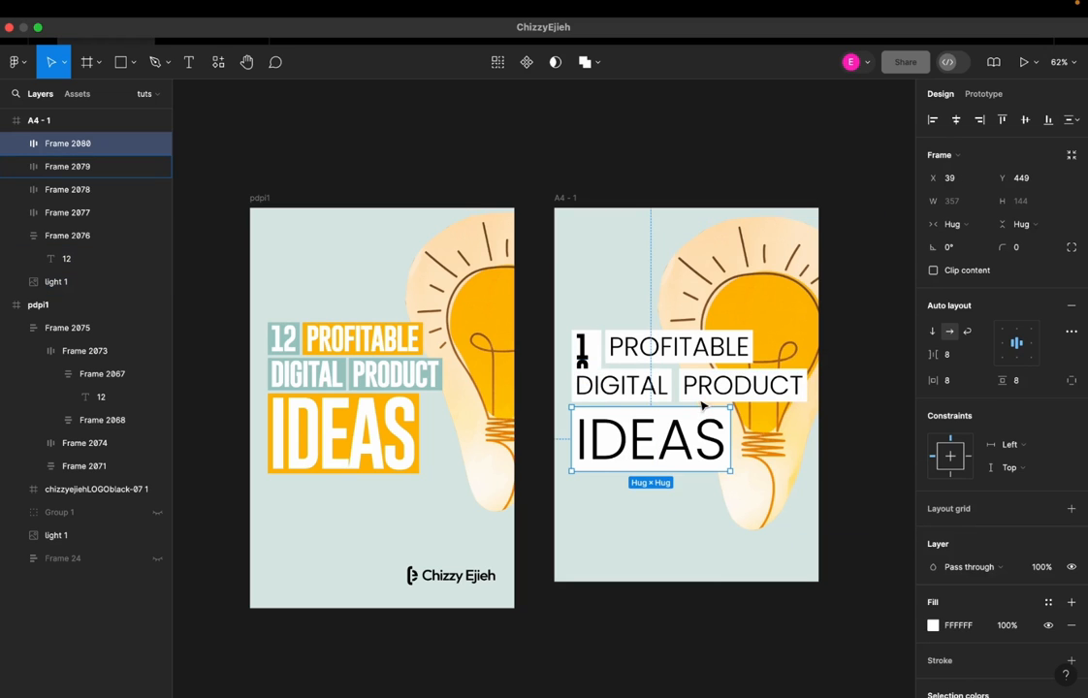
Move the PROFITABLE, DIGITAL, PRODUCT and IDEAS boxes down the A4 frame, away from the 12 box
left_click(711, 395, "shift")
left_click(669, 375, "shift")
left_click(729, 345, "shift")
left_click_drag(694, 401, 694, 531)
Widen the 12 box to 84 so the number fits on one line, and place the PROFITABLE box beneath it
left_click(599, 364)
left_click_drag(602, 364, 611, 361)
left_click(610, 413)
left_click_drag(608, 476, 606, 417)
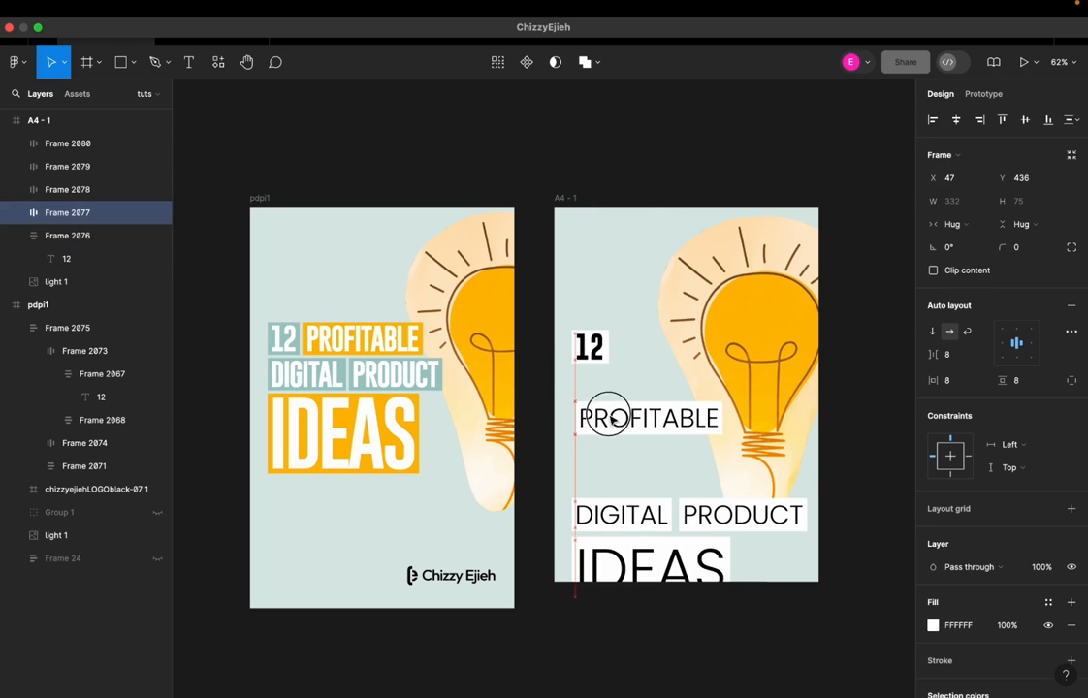
Set the 12 box's padding to 12 horizontally and 14 vertically, and widen the box to 90
left_click(595, 342)
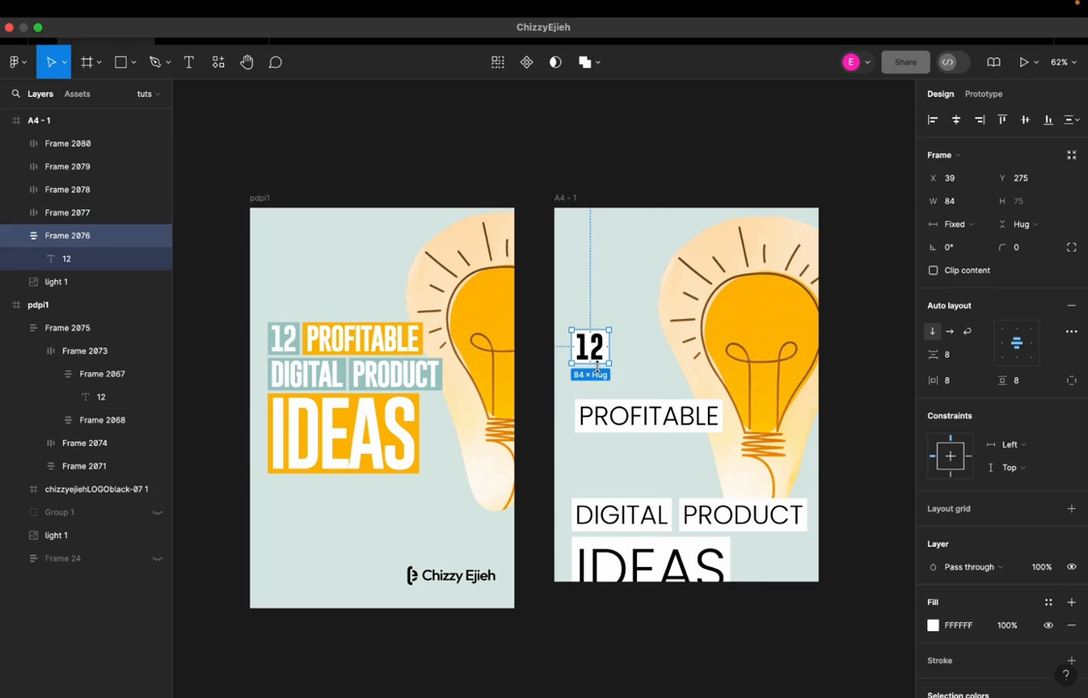
left_click_drag(930, 387, 944, 384)
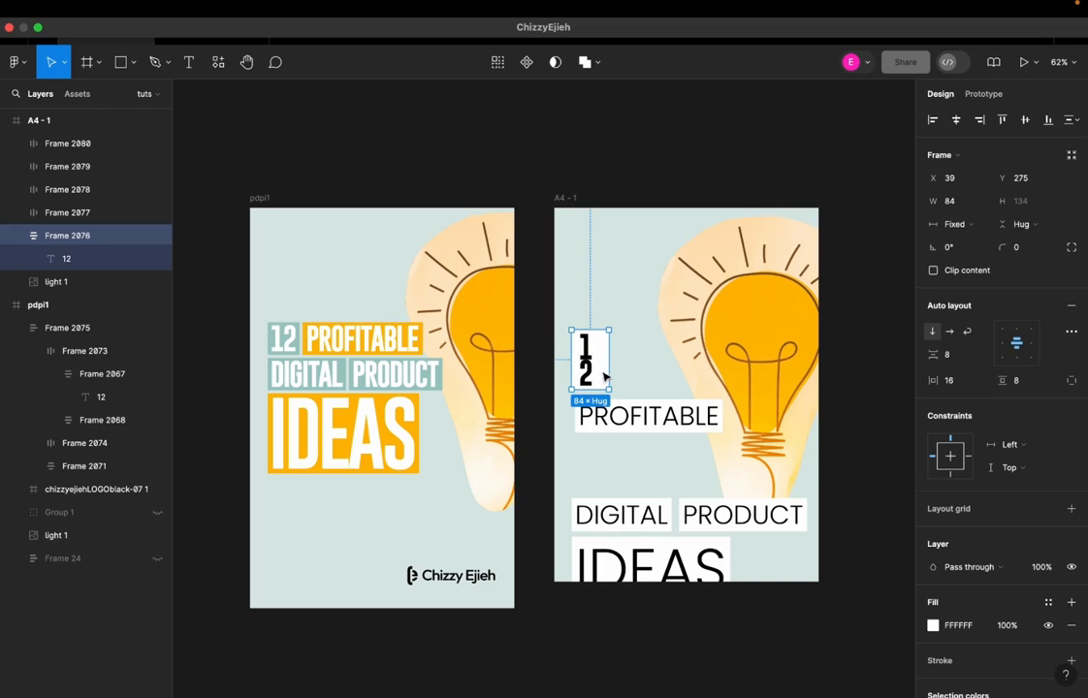
key("super+z")
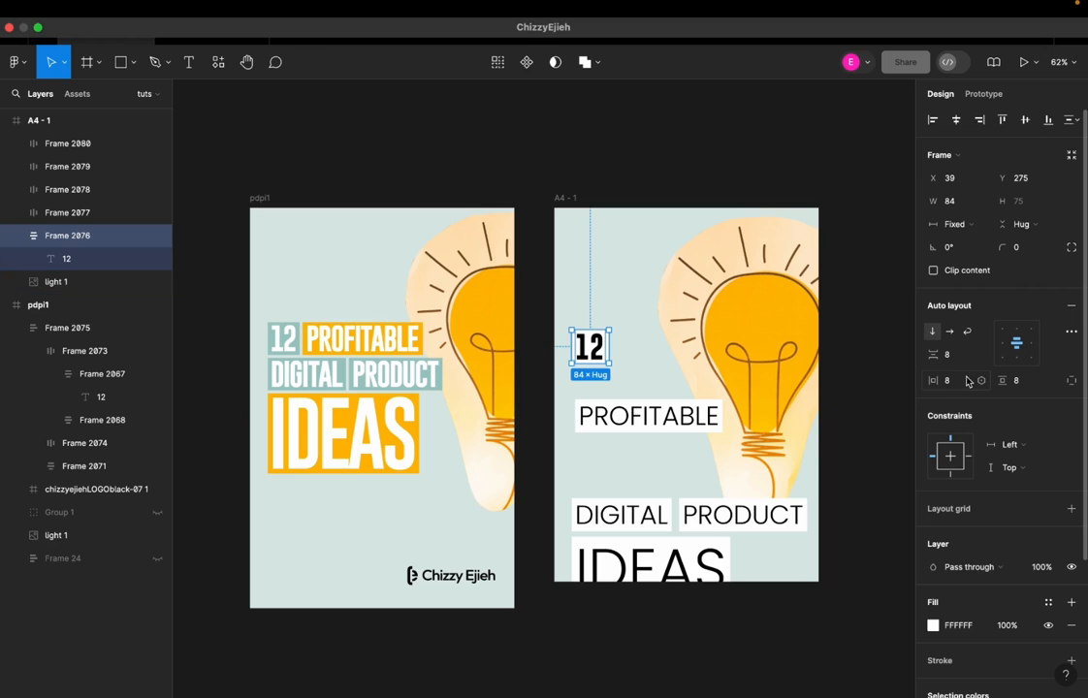
left_click_drag(1001, 380, 1009, 380)
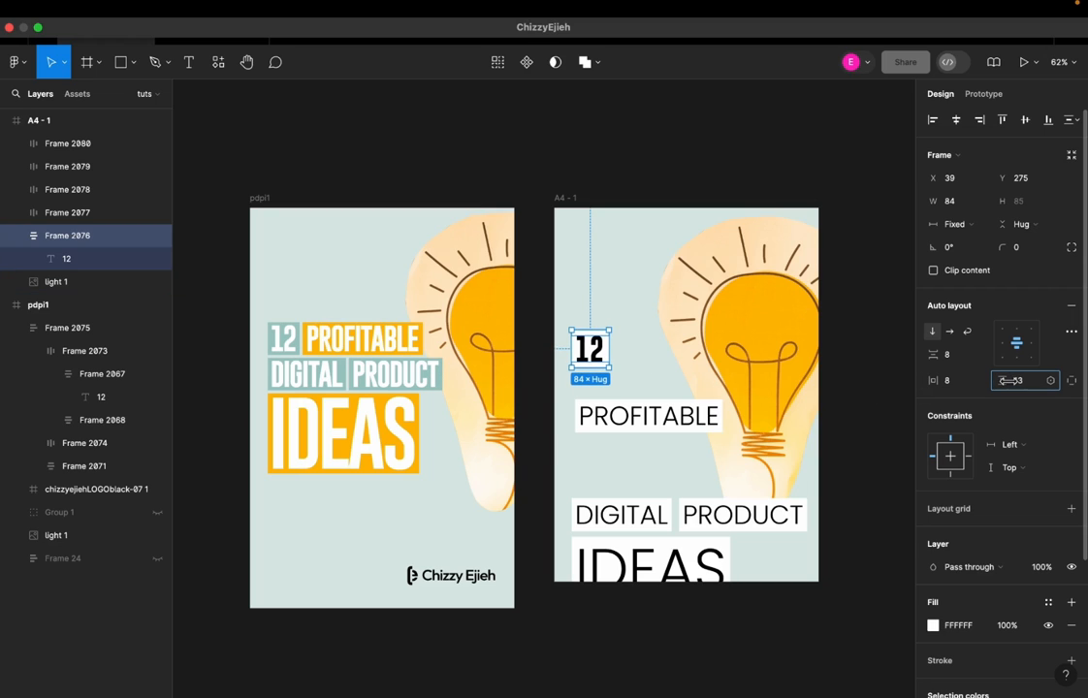
left_click_drag(932, 382, 942, 382)
left_click(615, 357)
left_click(605, 356)
left_click_drag(608, 355, 612, 355)
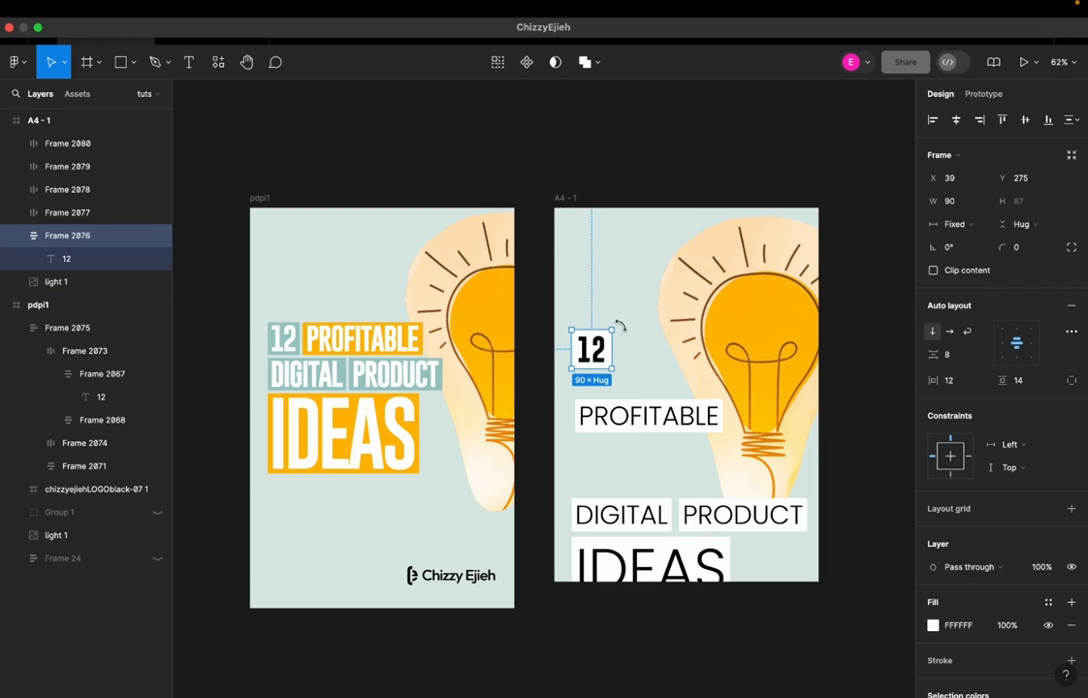
left_click(617, 340)
left_click(579, 353)
Apply Gobold Bold to the PROFITABLE, DIGITAL, PRODUCT and IDEAS texts and arrange their padded boxes in three rows with the 12
double_click(640, 423)
left_click(952, 345)
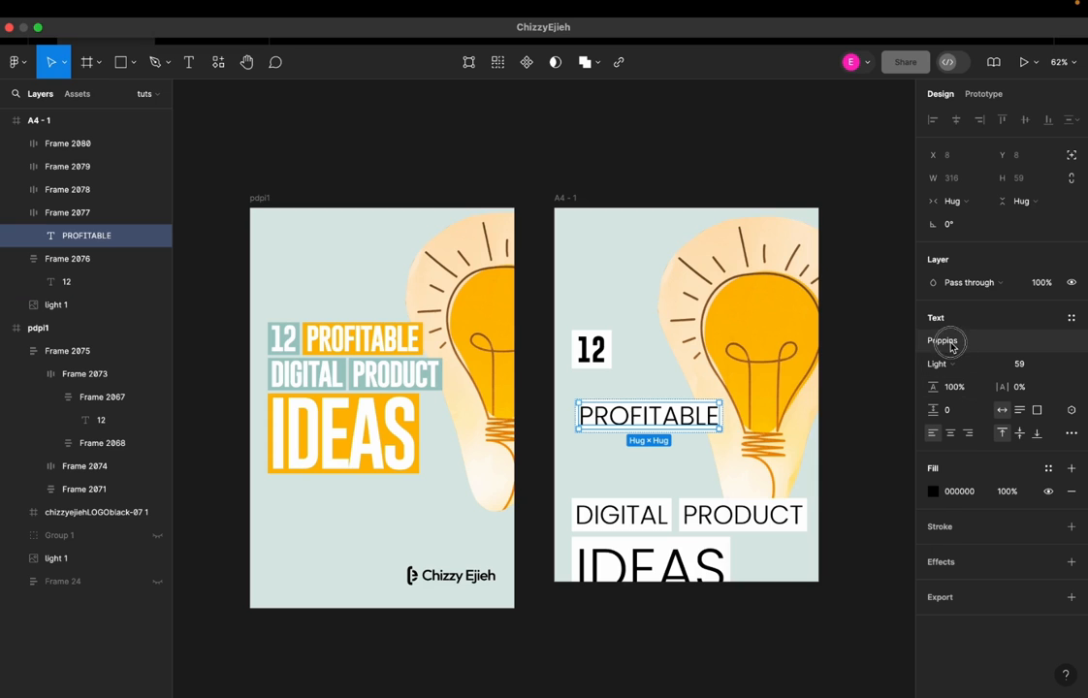
type("gobo")
left_click(812, 408)
left_click_drag(656, 419, 697, 351)
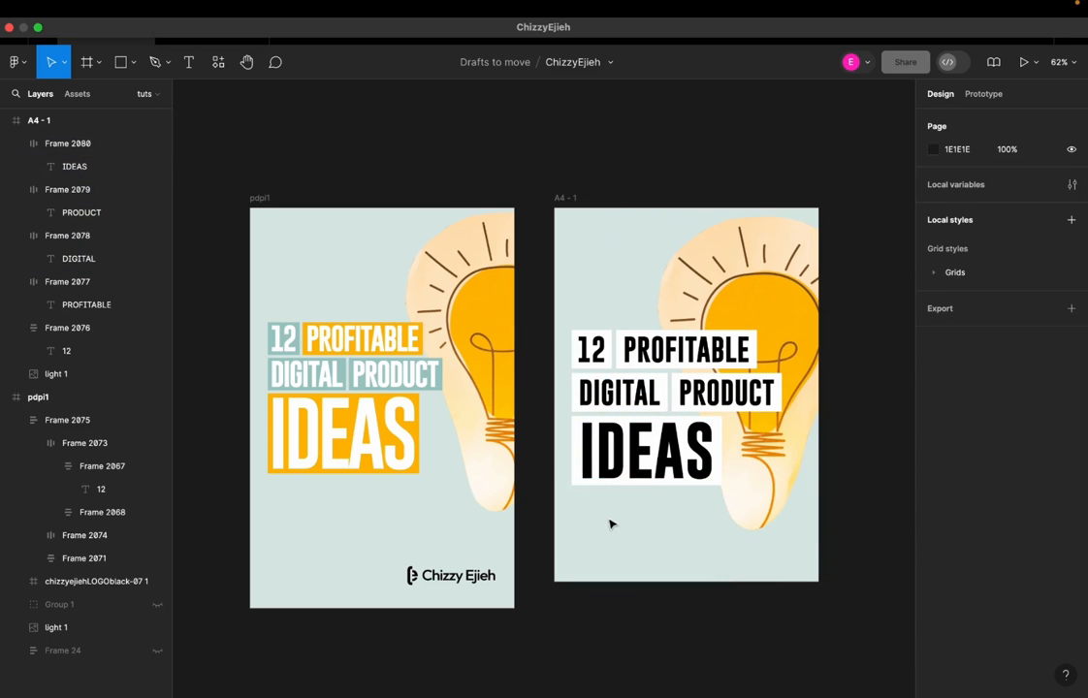
left_click(626, 476)
left_click(651, 531)
Set the letter spacing of the PRODUCT, PROFITABLE, DIGITAL and IDEAS texts to -6%
double_click(718, 400)
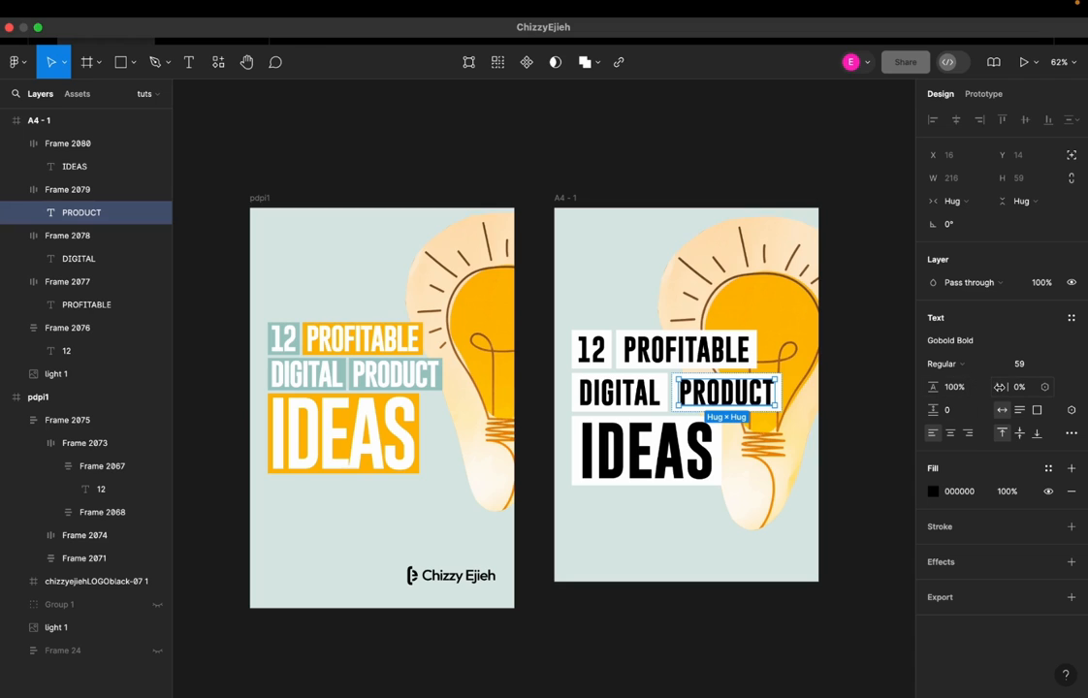
left_click_drag(1000, 387, 996, 389)
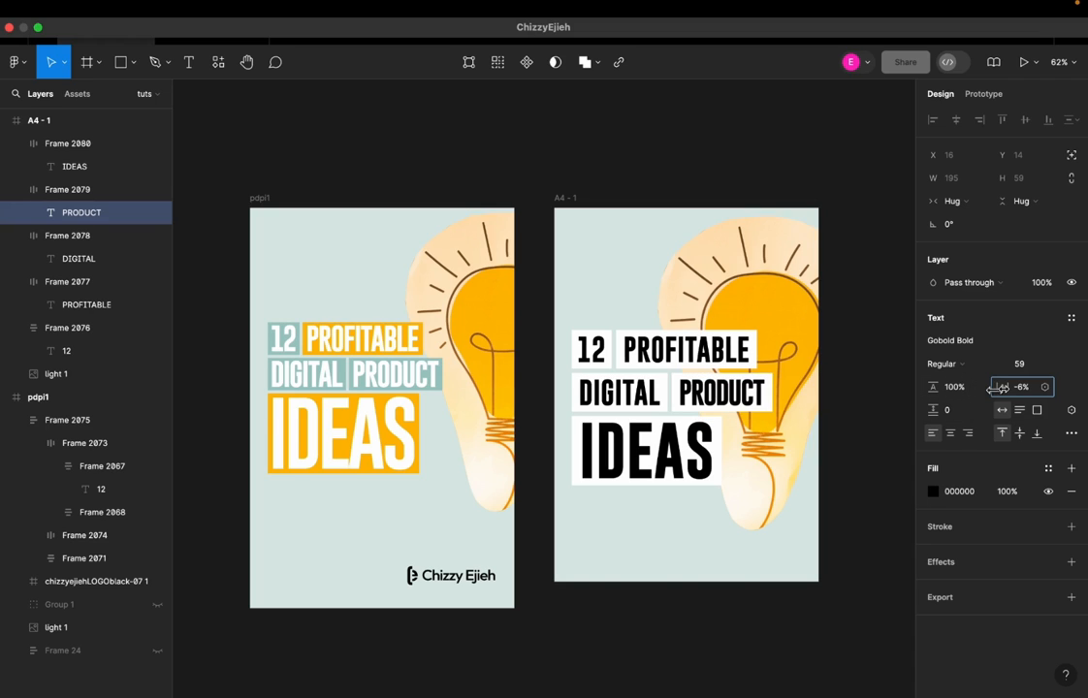
left_click(685, 349)
left_click(686, 349)
left_click(1035, 389)
type("-")
type("6")
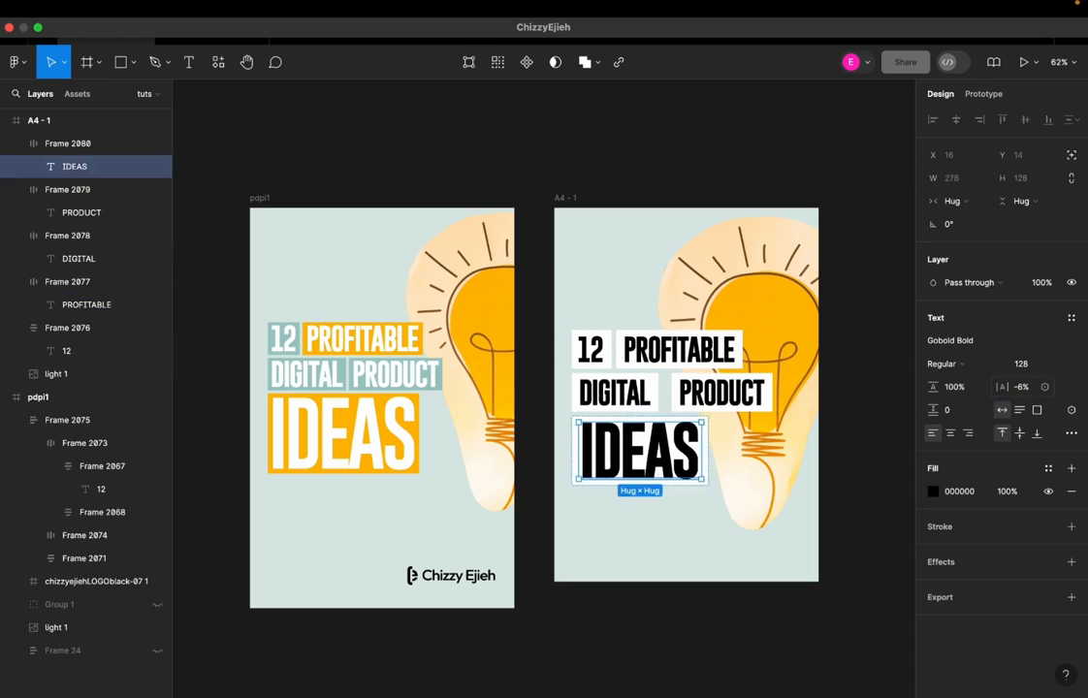
key("Escape")
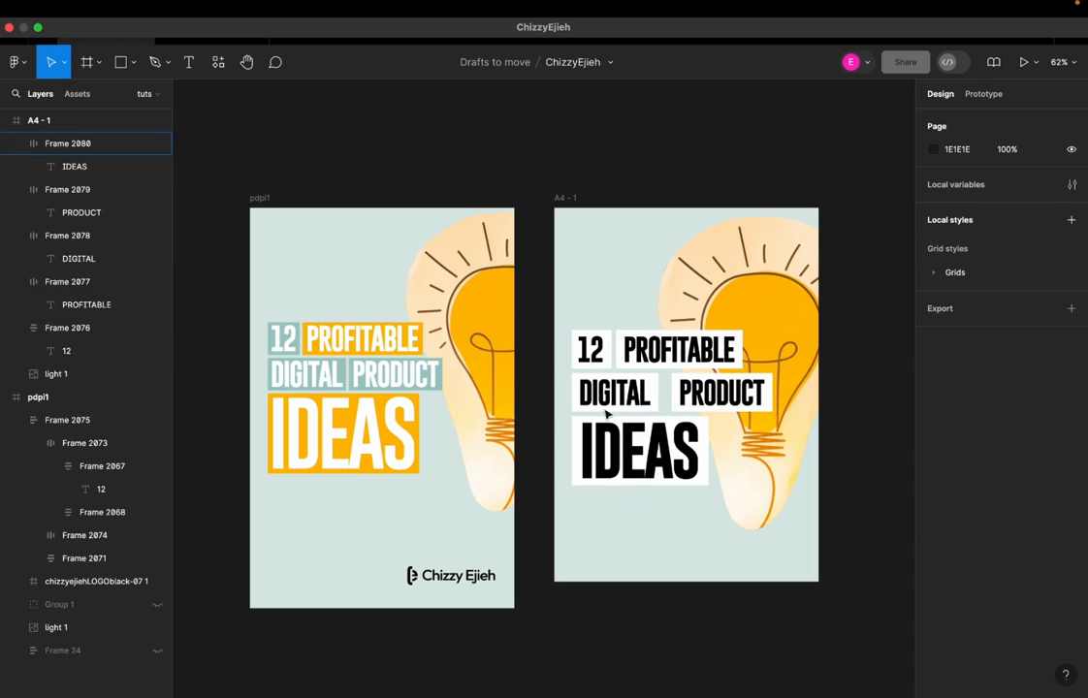
Combine the 12 and PROFITABLE boxes in a horizontal auto layout with a spacing of 10
left_click(585, 348)
left_click(639, 364, "shift")
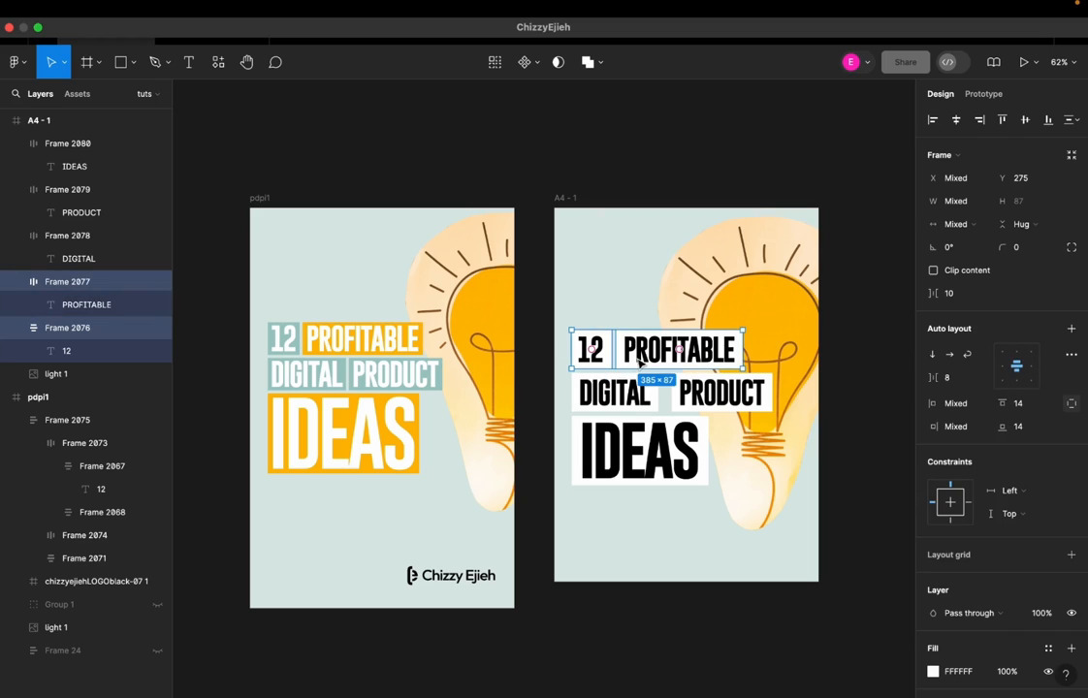
left_click(1072, 329)
mouse_move(939, 357)
left_mouse_down()
mouse_move(921, 355)
mouse_move(937, 358)
left_mouse_up()
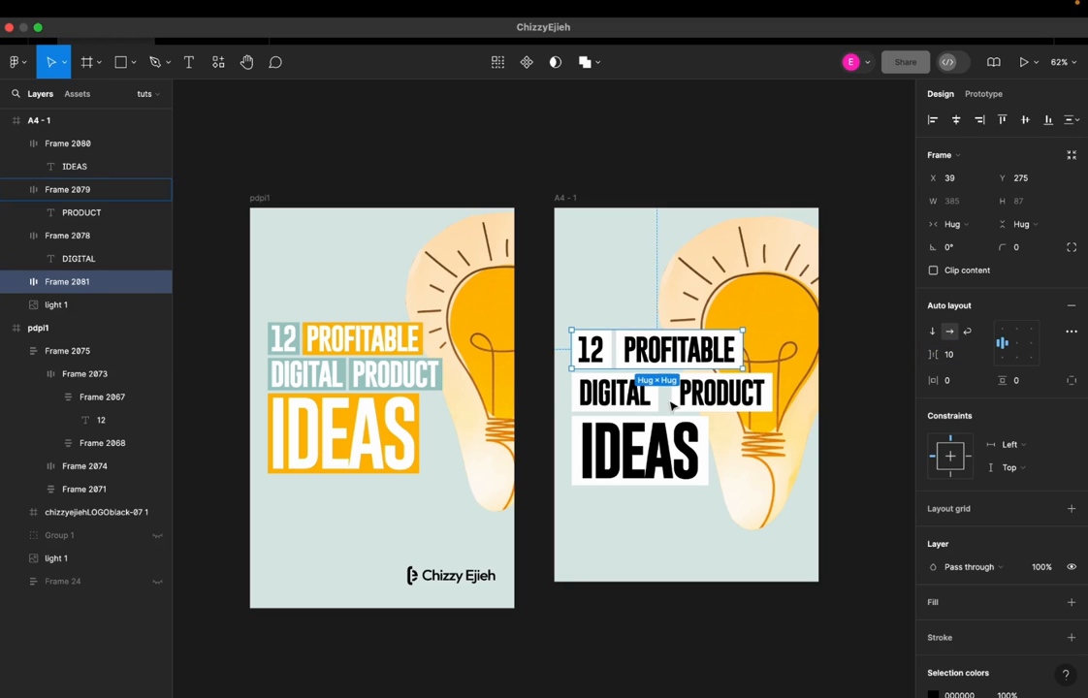
Combine the DIGITAL and PRODUCT boxes in a horizontal auto layout with a spacing of 10
left_click(615, 392)
left_click(720, 393, "shift")
key("shift+a")
left_click(957, 355)
key("Return")
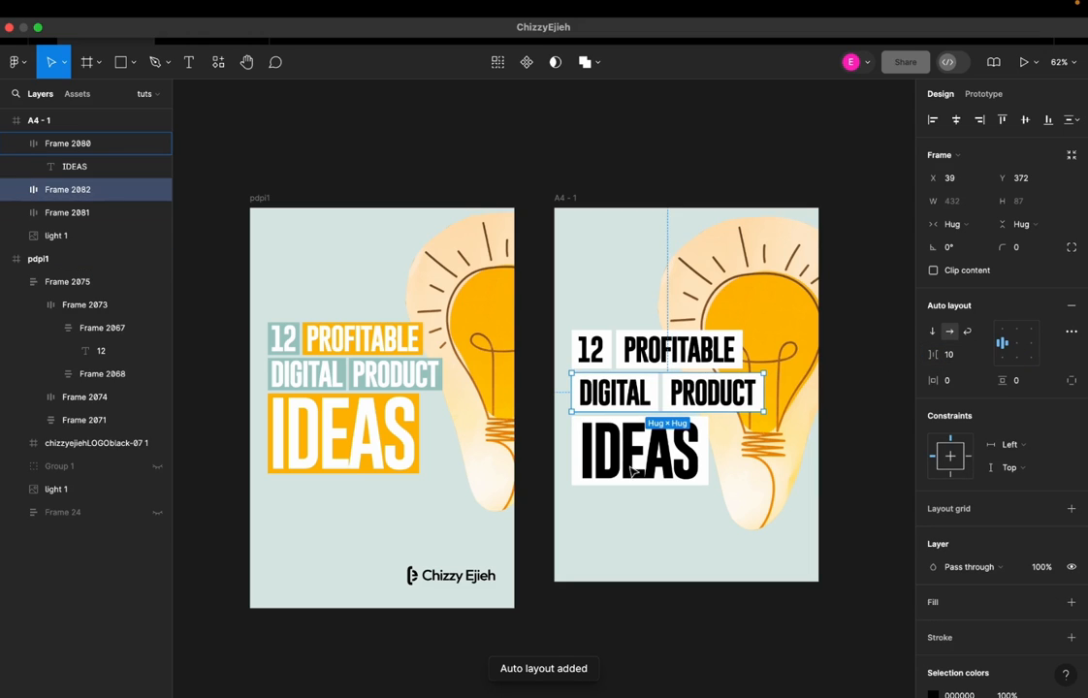
Wrap the three headline rows in one vertical auto layout with a spacing of 10
left_click(634, 415)
left_click(631, 397, "shift")
left_click(626, 353, "shift")
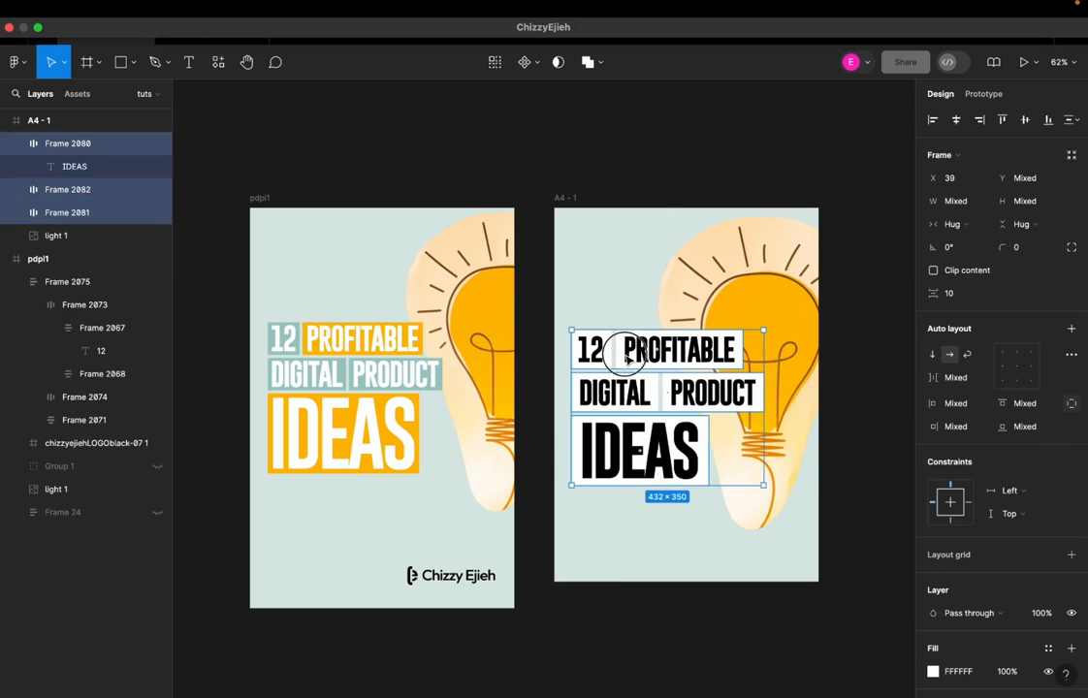
left_click(1072, 329)
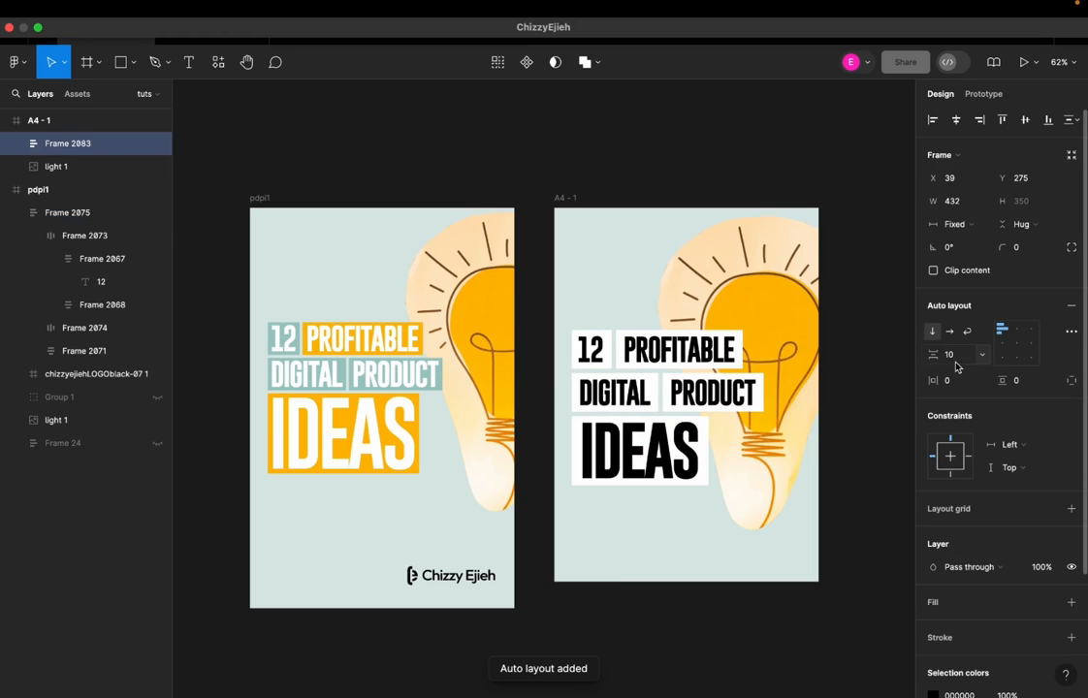
left_click(639, 530)
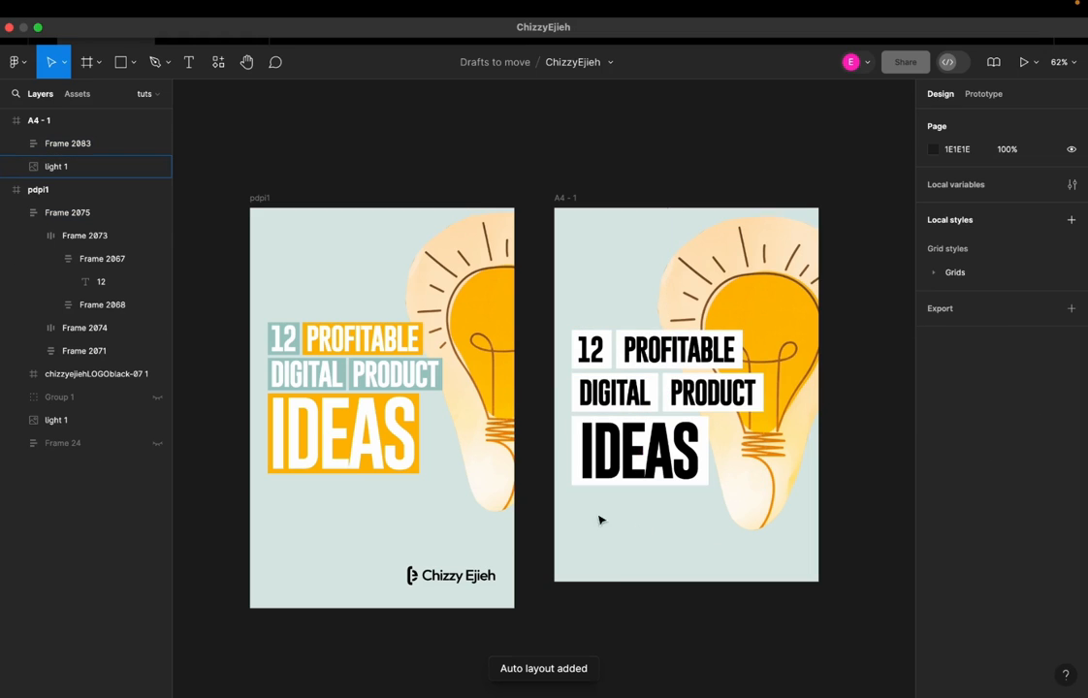
Set the spacing between the 12 and PROFITABLE boxes to 6
scroll(759, 356, "up", 3)
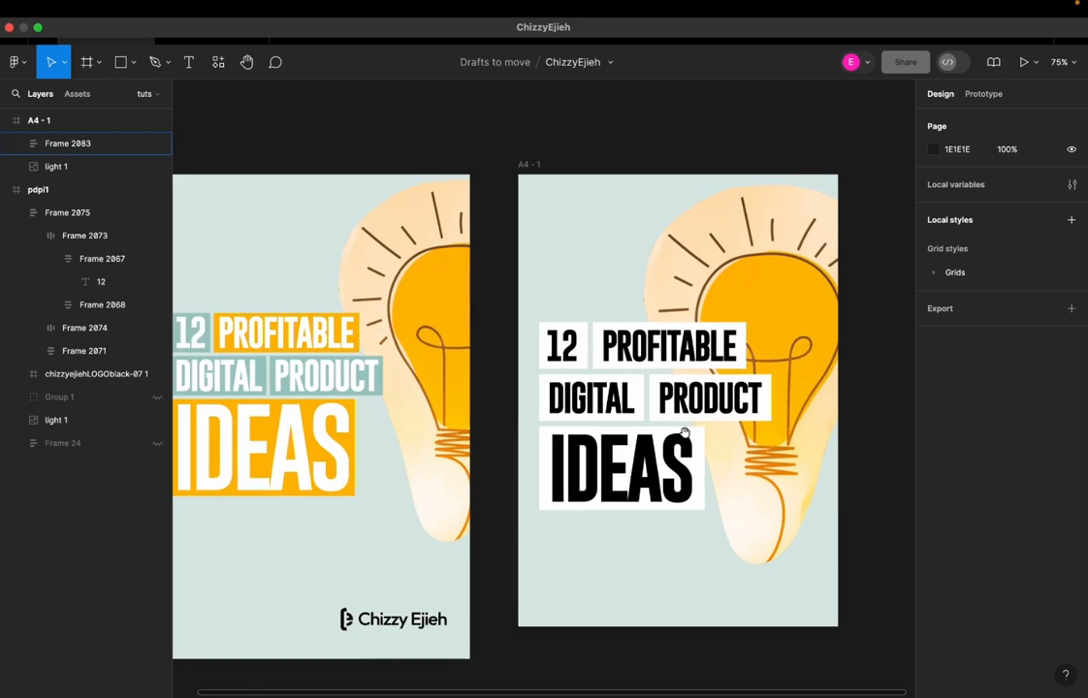
scroll(698, 445, "right", 3)
left_click(601, 361)
left_click(601, 361)
left_click(955, 354)
type("6")
left_click(580, 576)
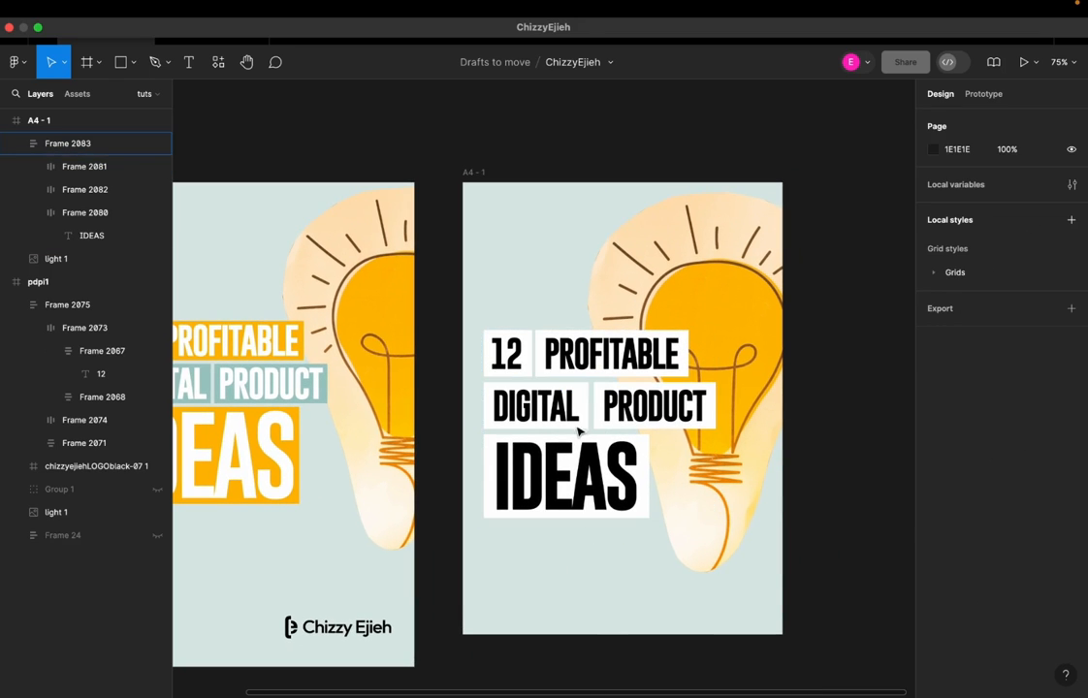
Set the spacing between the DIGITAL and PRODUCT boxes to 6, and the vertical spacing between the headline rows to 6
double_click(511, 409)
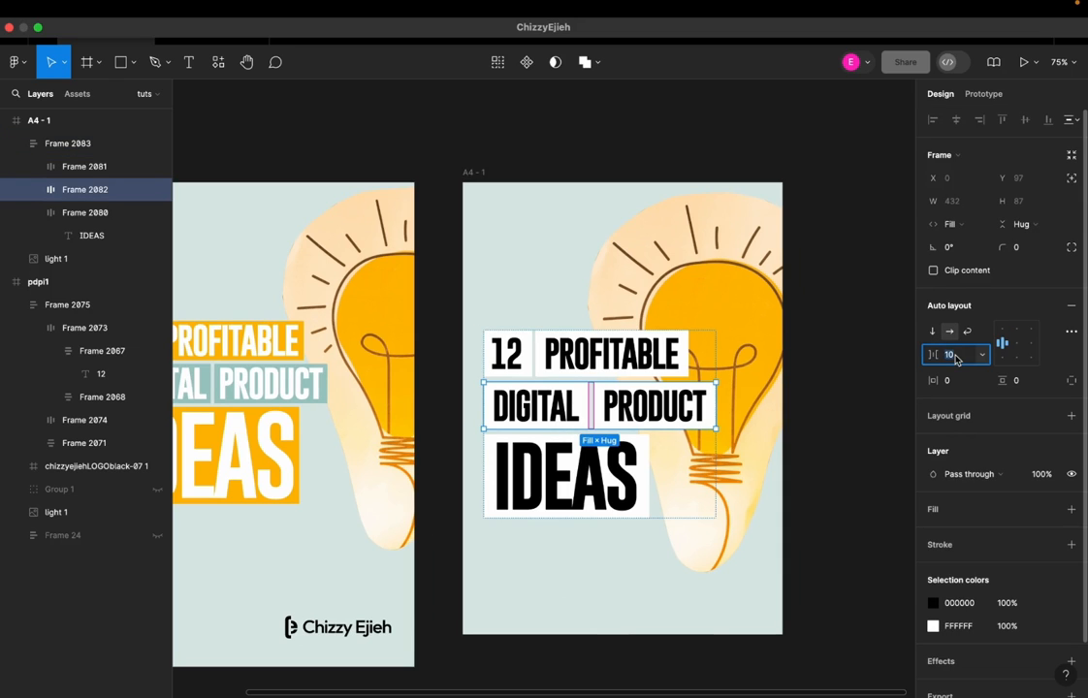
left_click(475, 505)
left_click(497, 419)
left_click(952, 354)
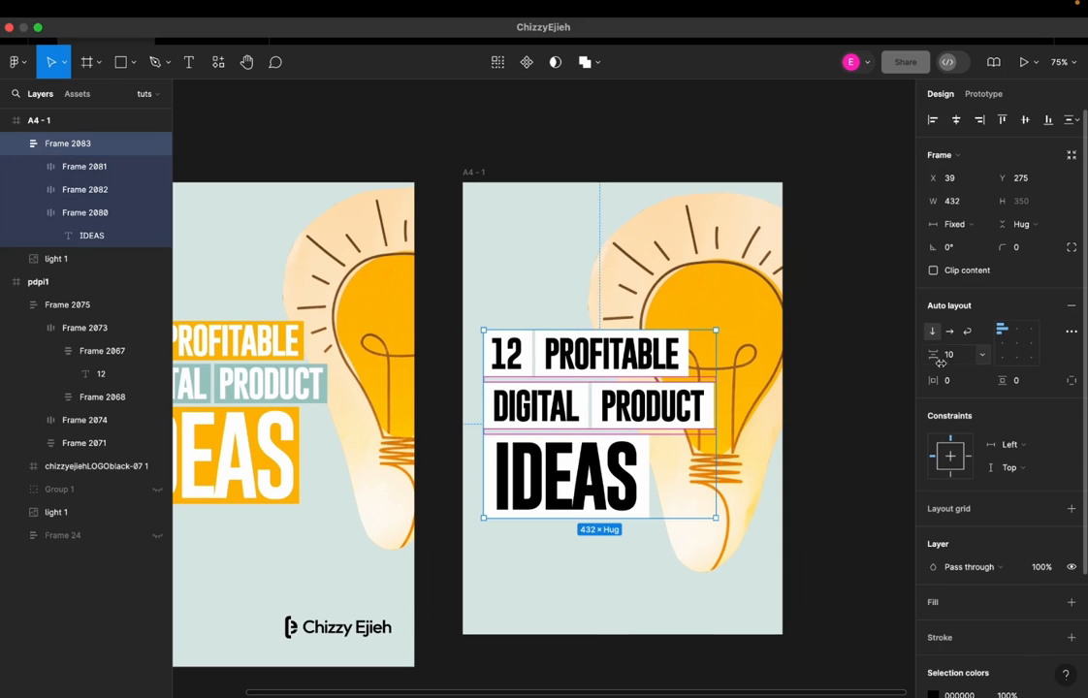
type("6")
left_click(486, 583)
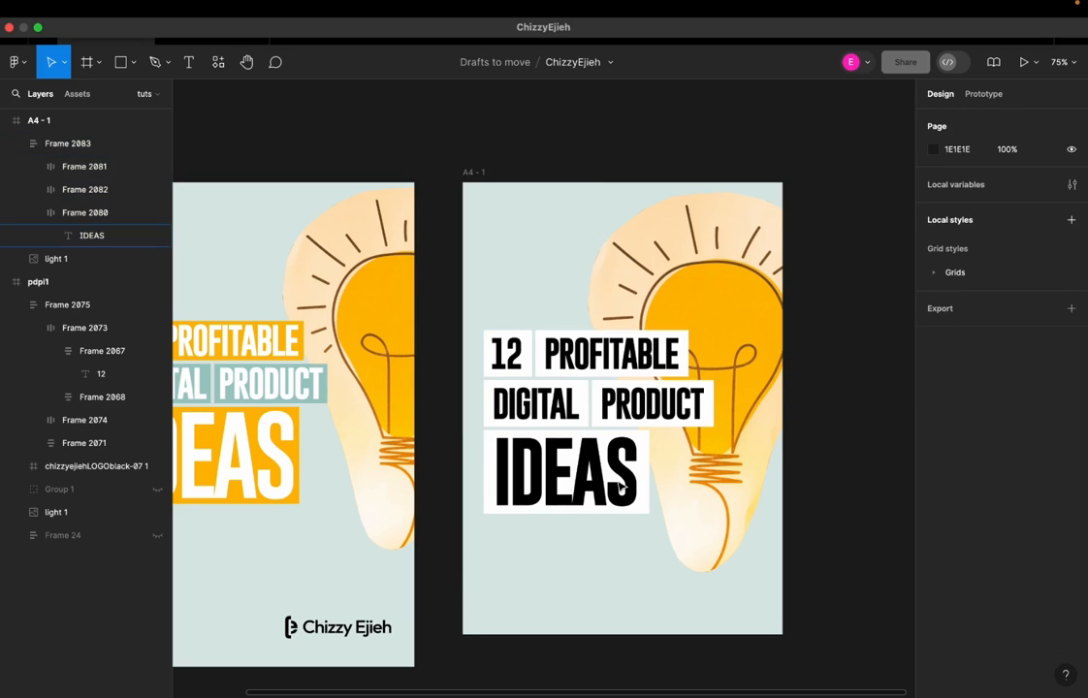
Copy the A1CAC4 fill from the 12 box in the pdpi1 cover and apply it to the A4 frame's DIGITAL and PRODUCT boxes
scroll(622, 487, "down", 3)
scroll(608, 407, "left", 3)
scroll(608, 408, "up", 1)
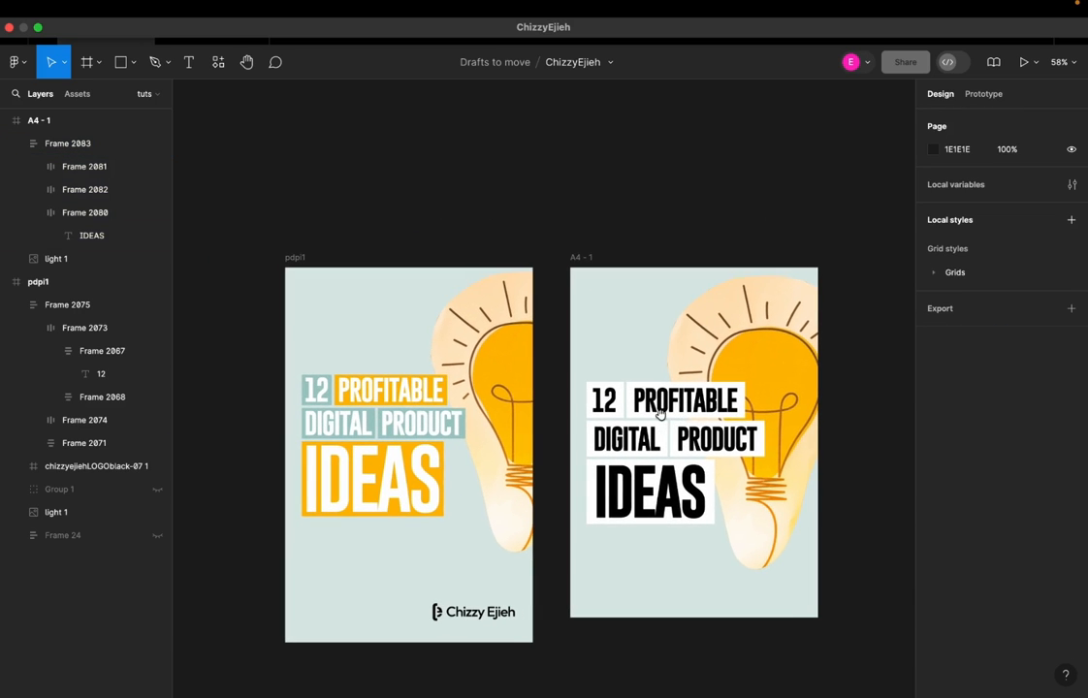
left_click(309, 395)
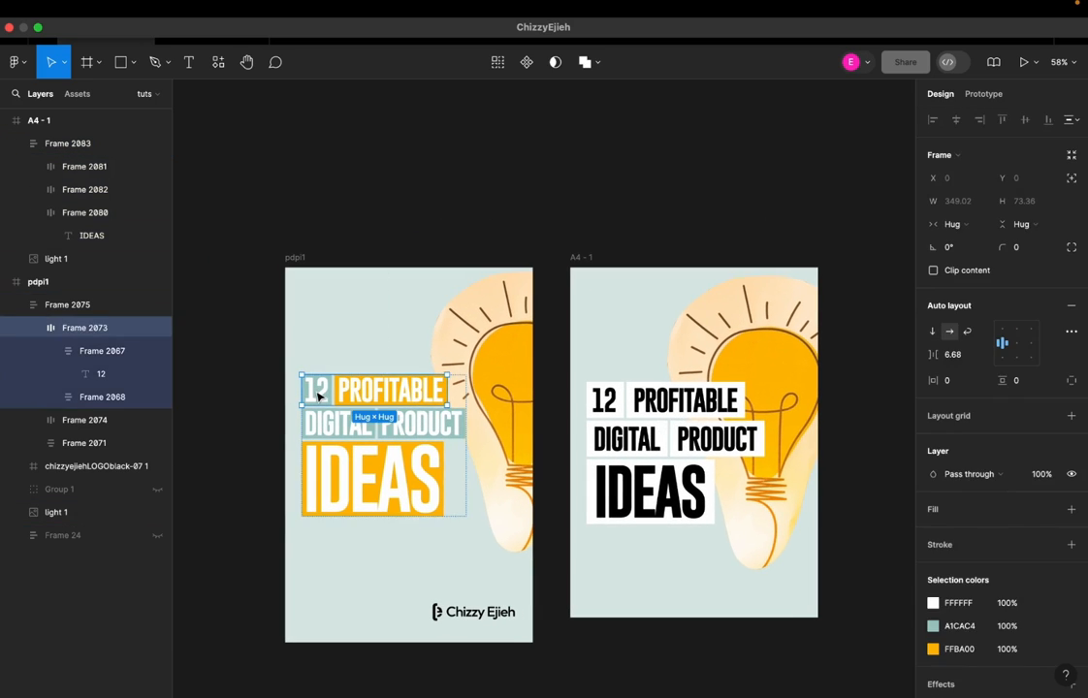
double_click(308, 395)
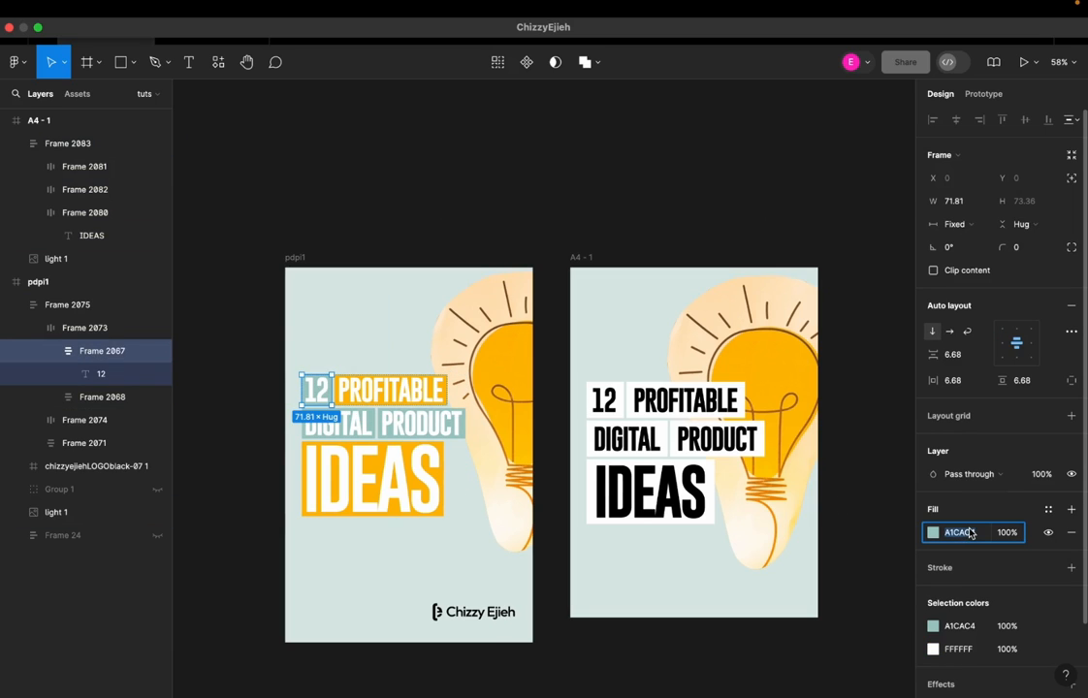
double_click(648, 439)
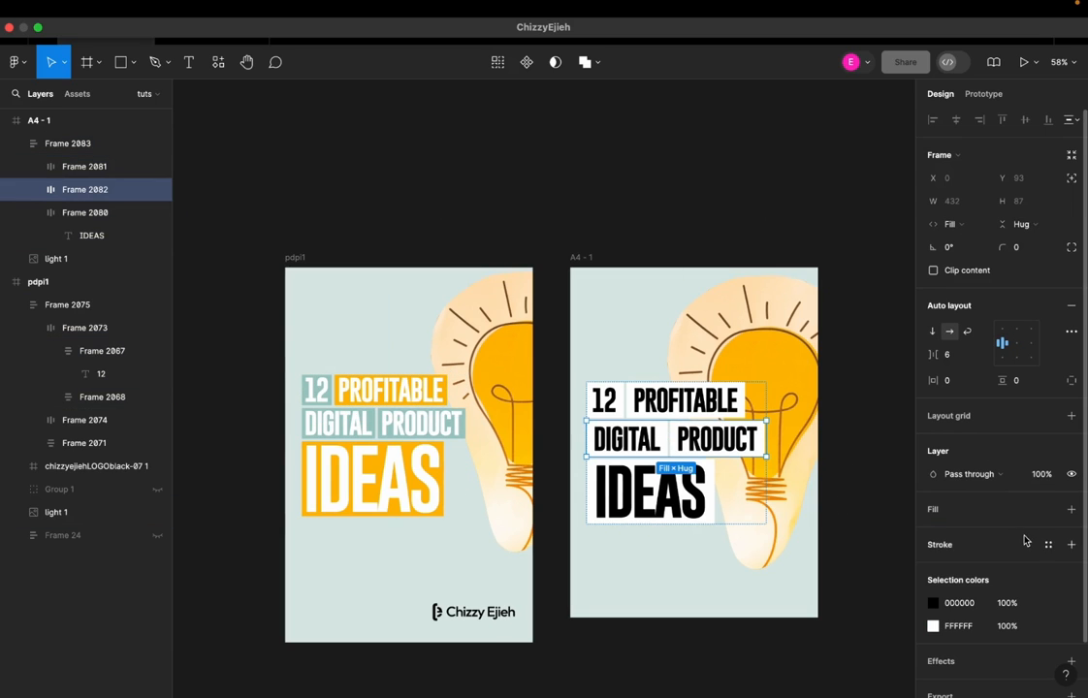
scroll(980, 582, "down", 1)
left_click(964, 613)
key("super+v")
left_click(754, 558)
Apply the A1CAC4 fill to the 12 box in the A4 frame
left_click(613, 412)
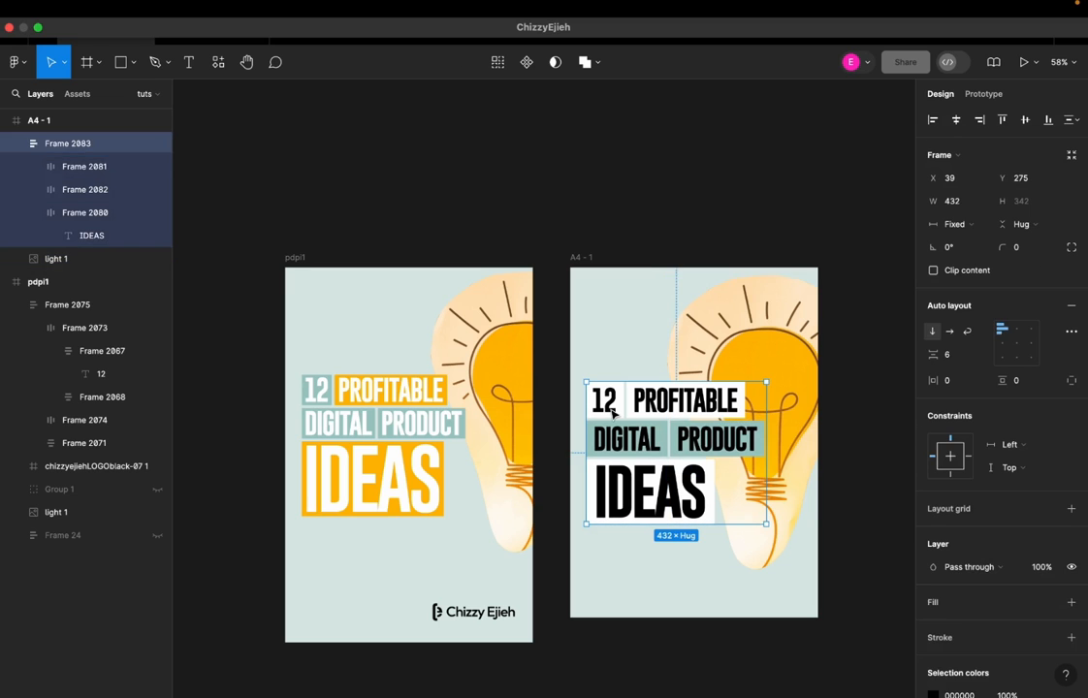
double_click(606, 400)
double_click(606, 400)
left_click(945, 649)
type("A1C4C4")
left_click(693, 574)
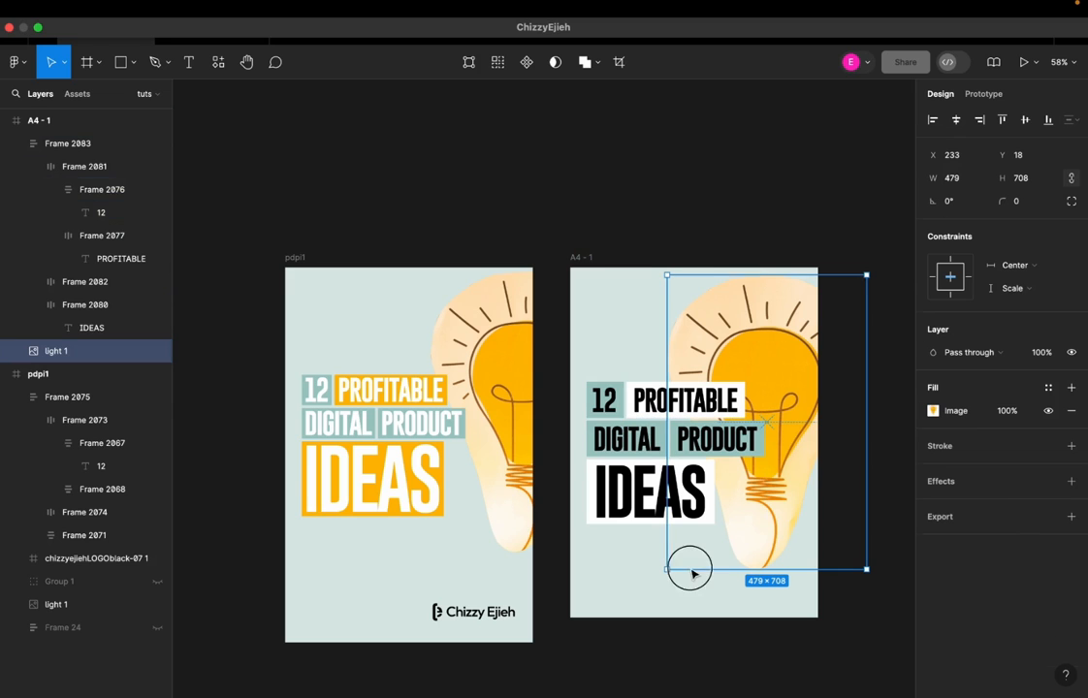
Change the DIGITAL and PRODUCT text color to white (FFFFFF)
double_click(625, 431)
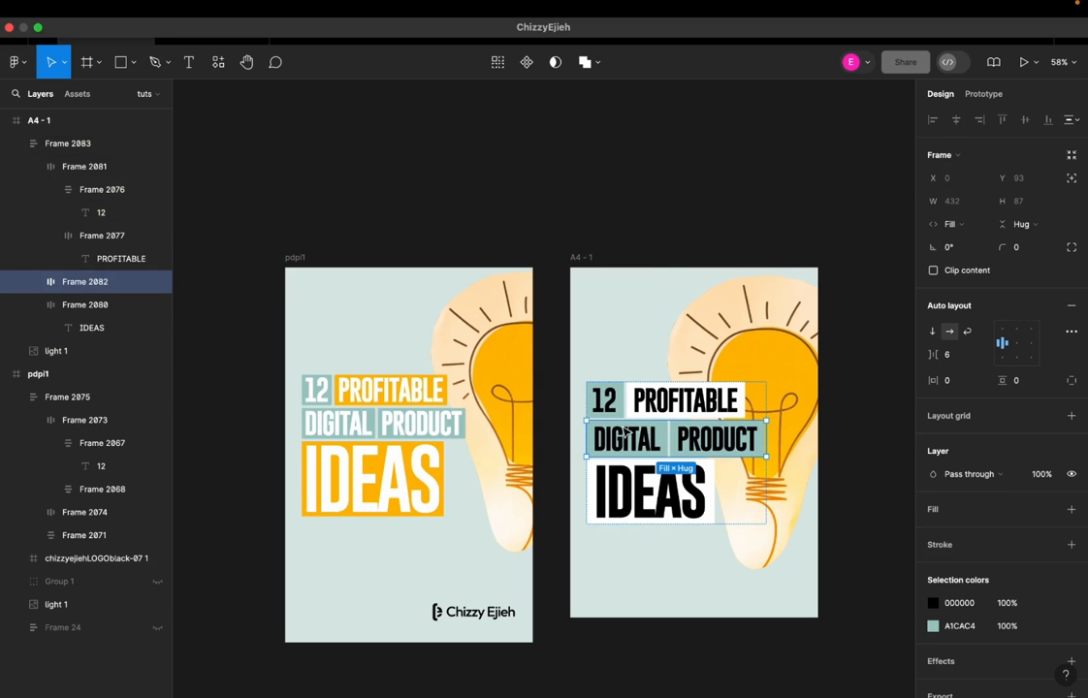
left_click(933, 603)
left_click_drag(843, 454, 636, 109)
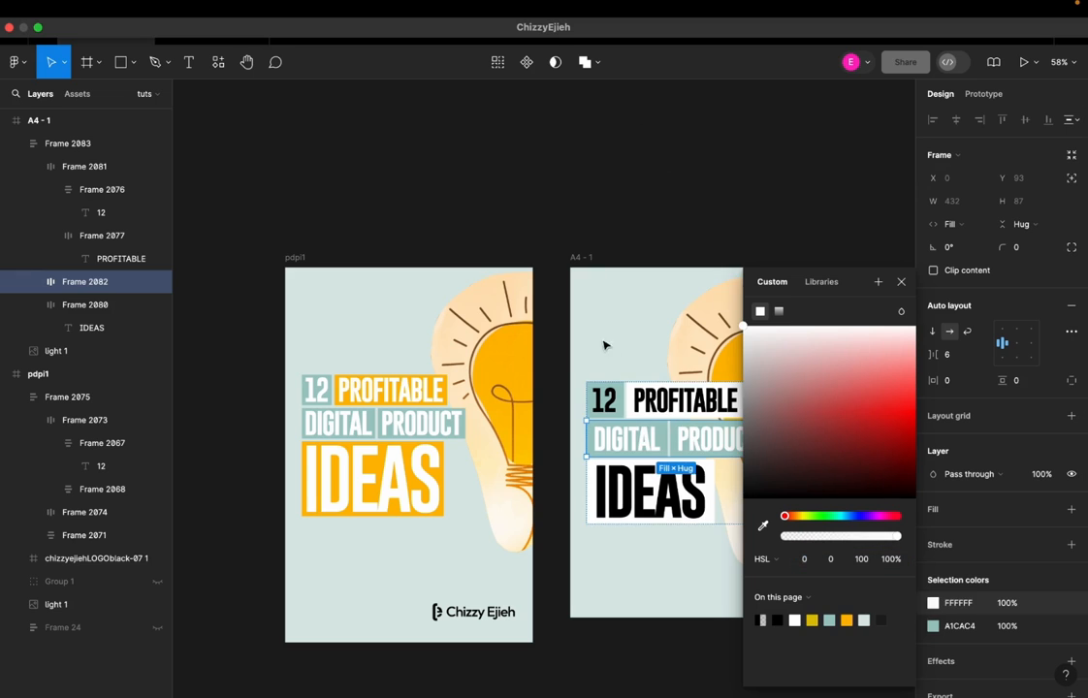
Try to recolor the black 12 and PROFITABLE texts together to white (FFFFFF)
left_click(611, 401)
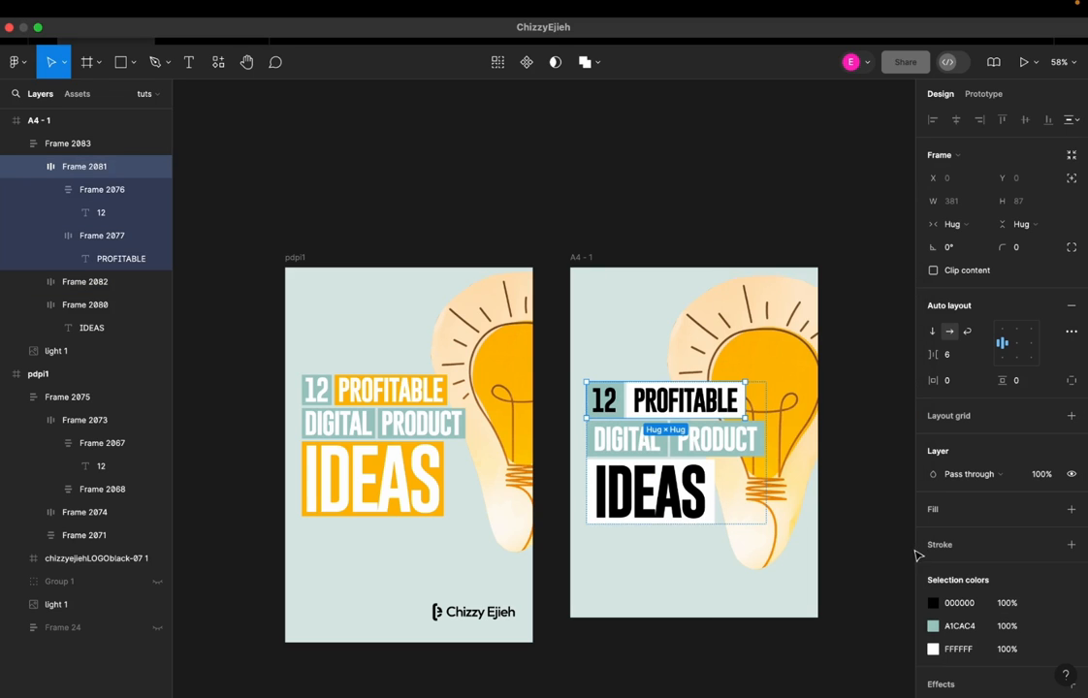
left_click(933, 626)
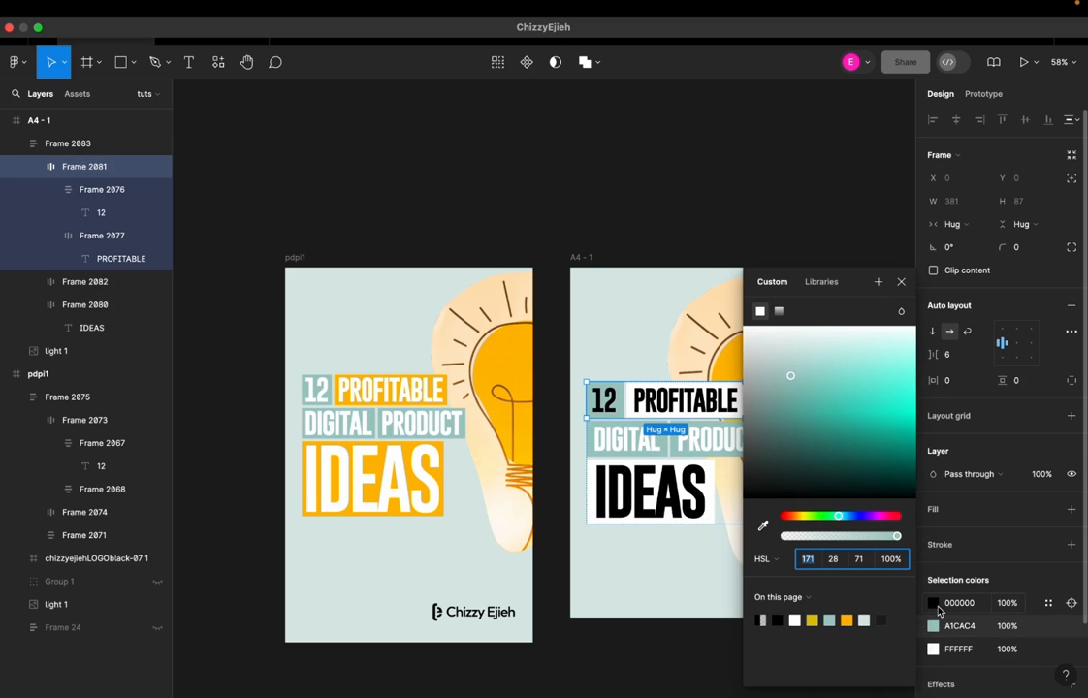
left_click(934, 604)
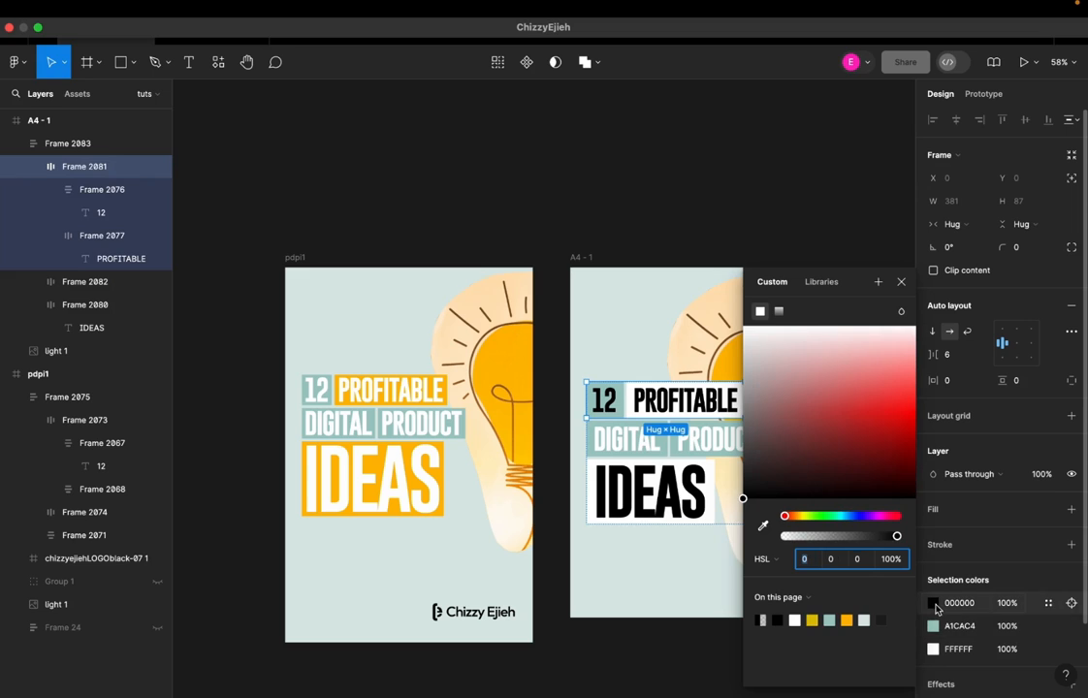
left_click(623, 213)
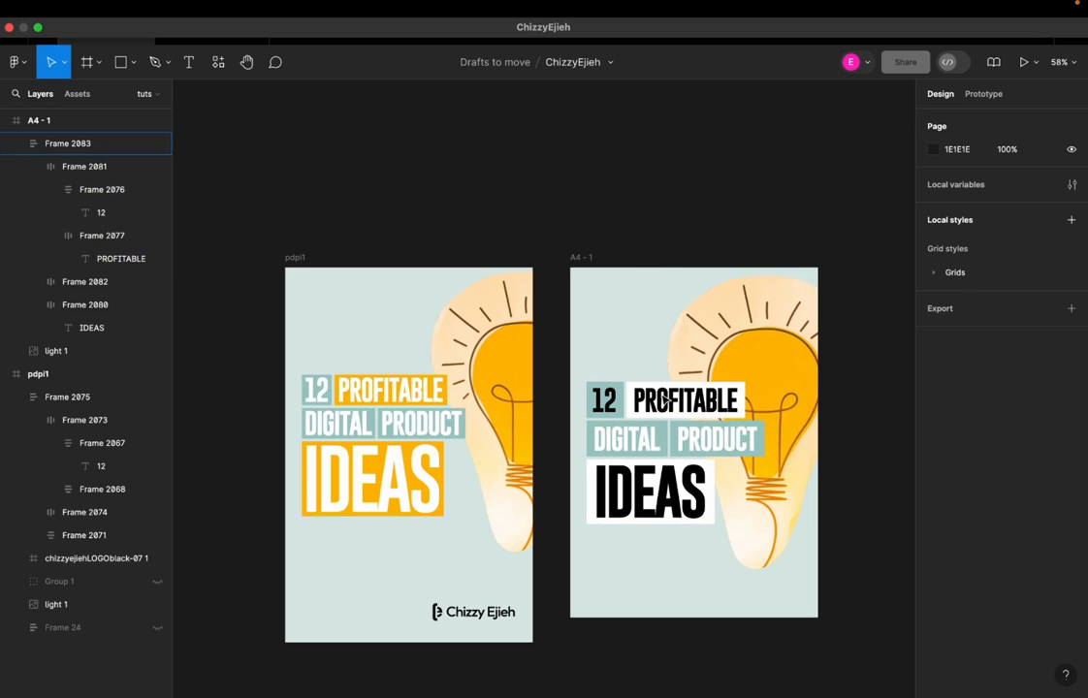
Change the 12 text in the A4 frame to white
double_click(607, 398)
double_click(607, 399)
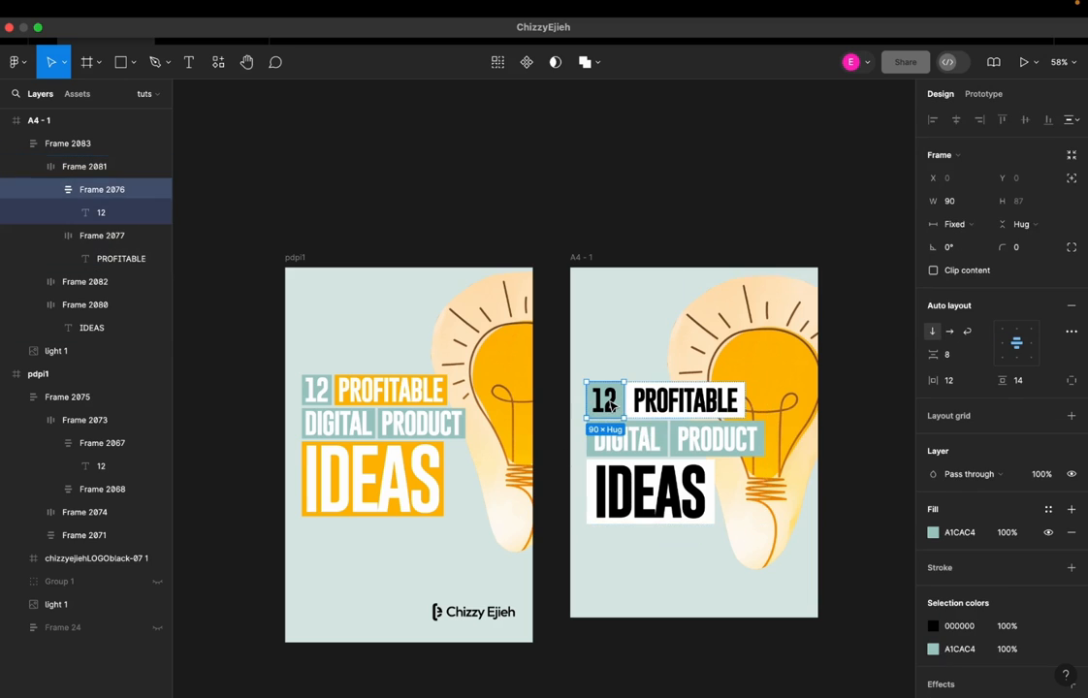
left_click(930, 627)
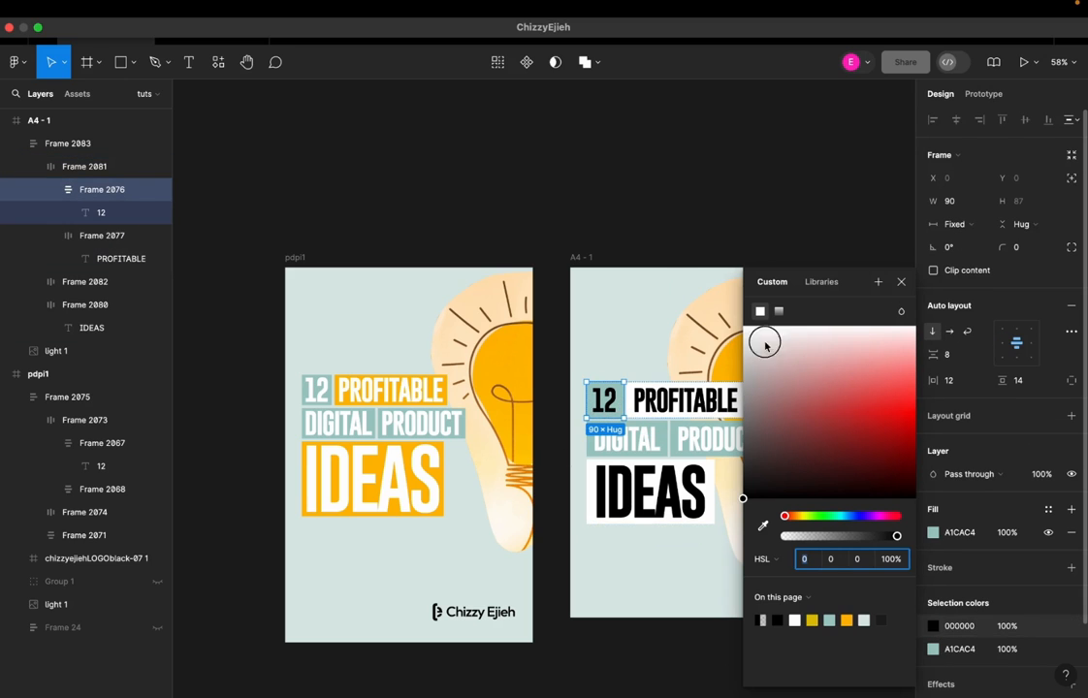
left_click_drag(815, 370, 598, 239)
left_click(627, 199)
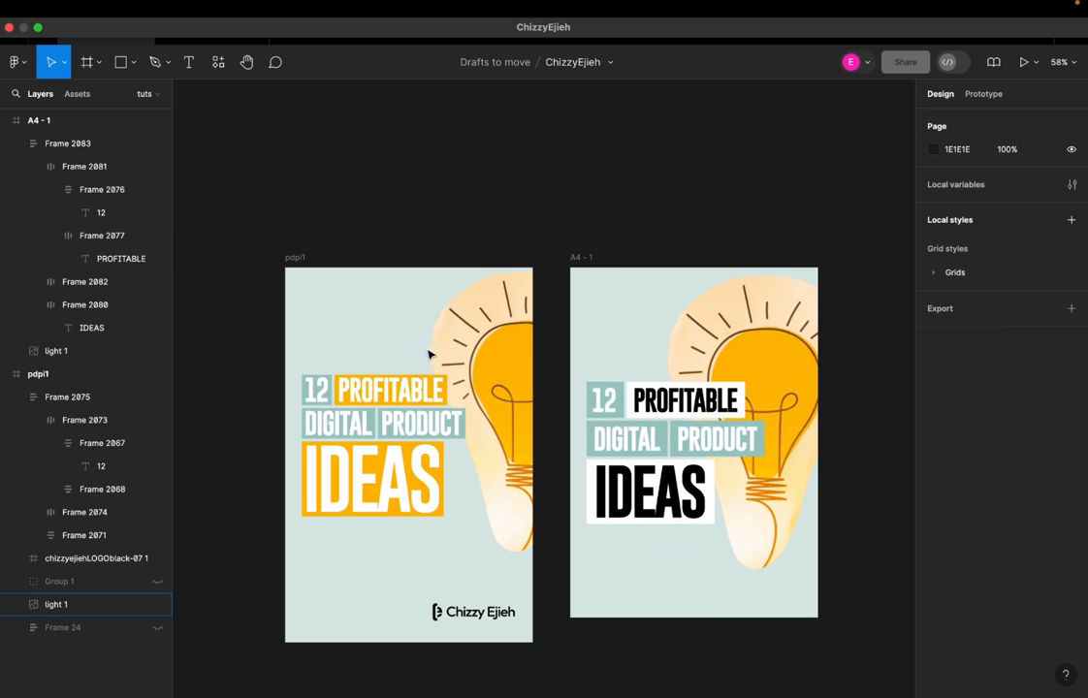
Copy the FFBA00 fill from the PROFITABLE box in the pdpi1 cover and apply it to the A4 frame's PROFITABLE box
double_click(387, 393)
left_click(971, 533)
key("super+c")
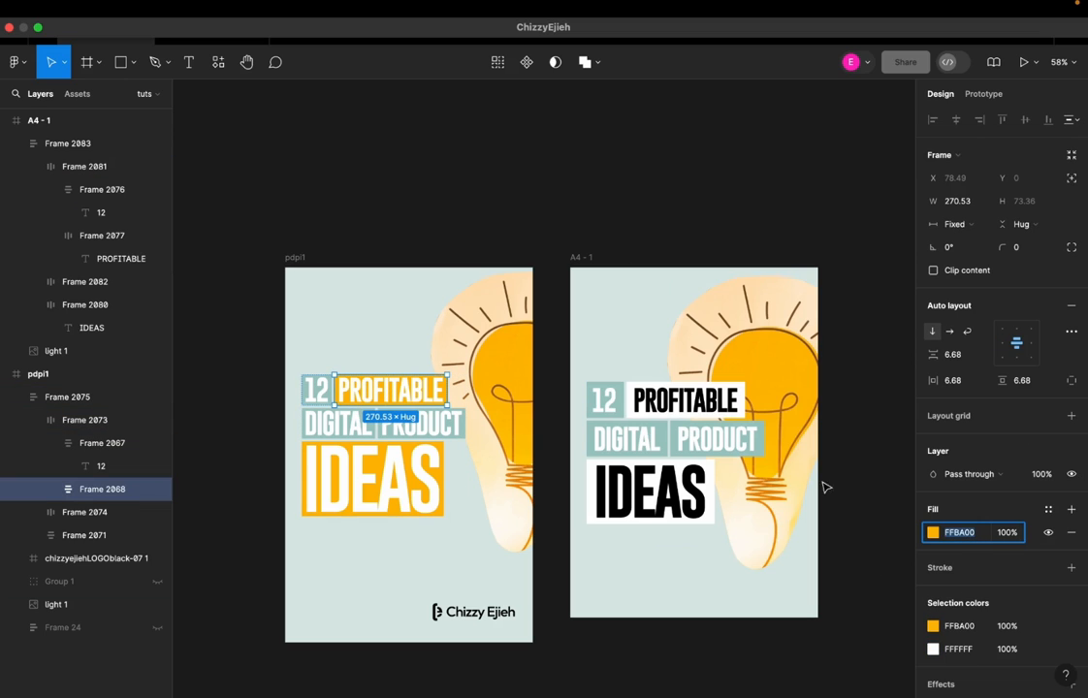
double_click(637, 397)
double_click(637, 397)
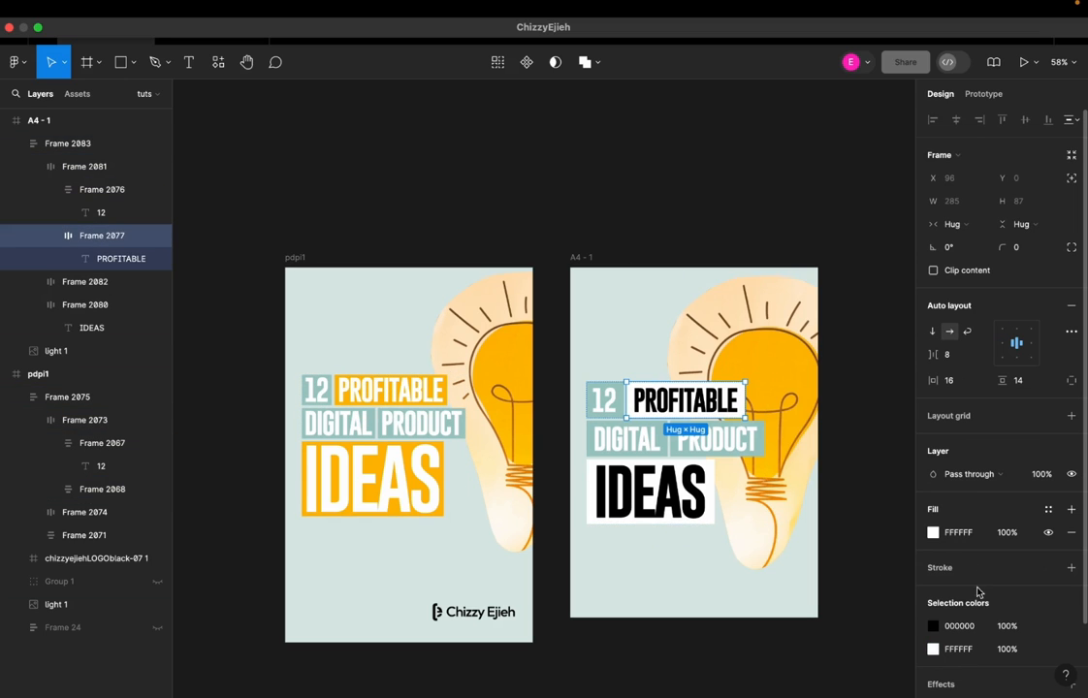
left_click(963, 535)
key("super+v")
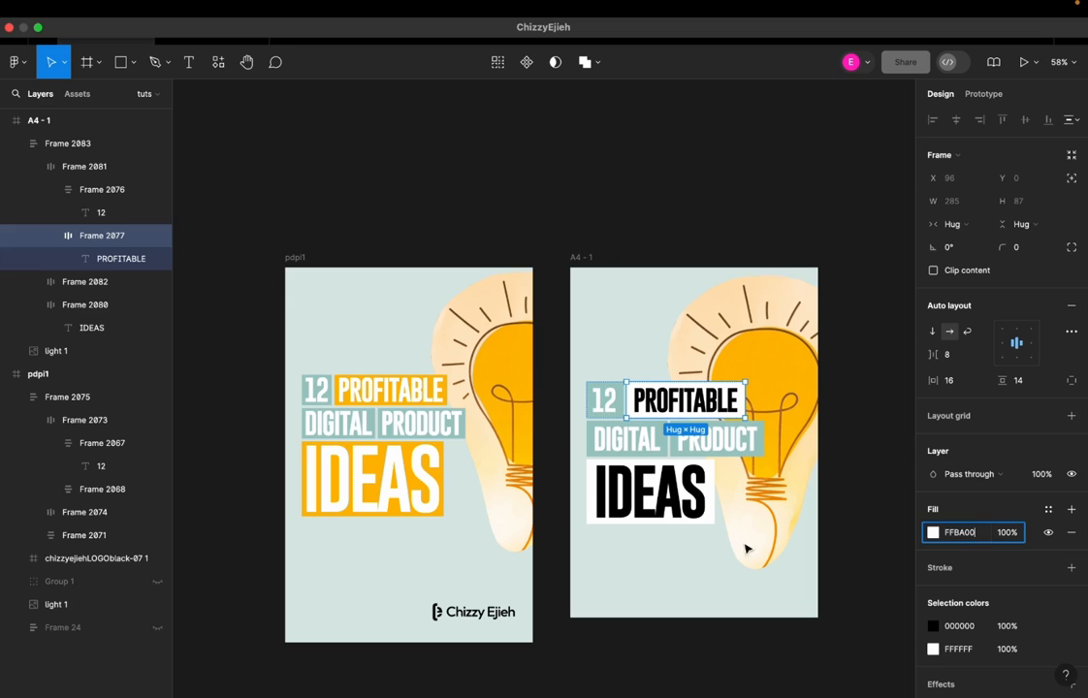
left_click(615, 579)
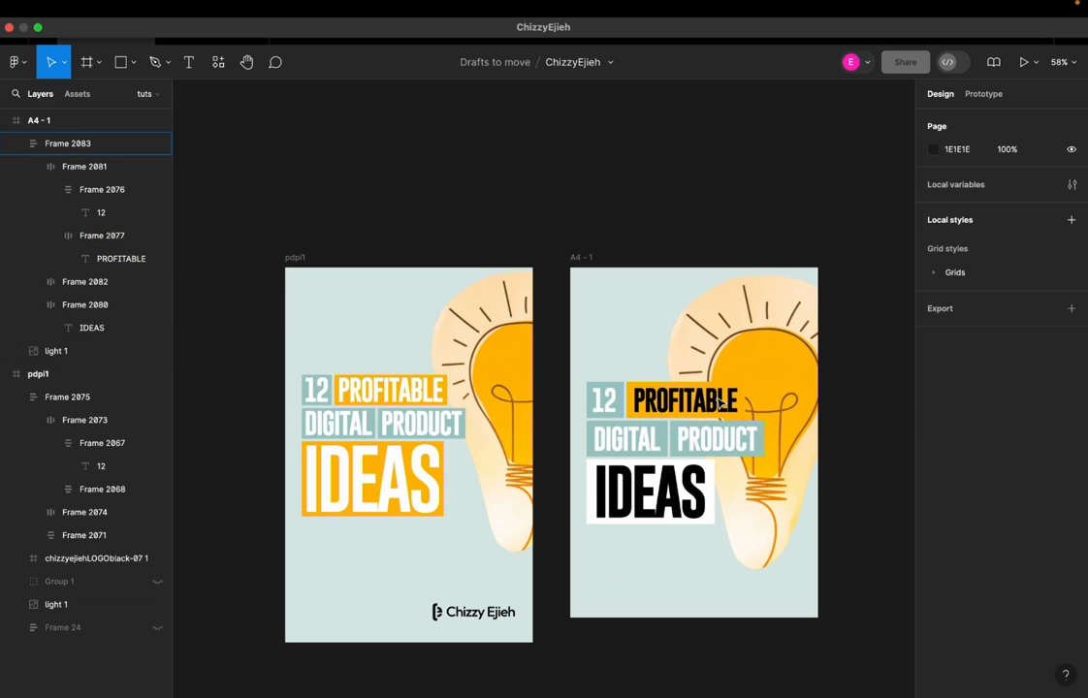
Change the A4 frame's PROFITABLE text color to white
double_click(668, 406)
double_click(669, 406)
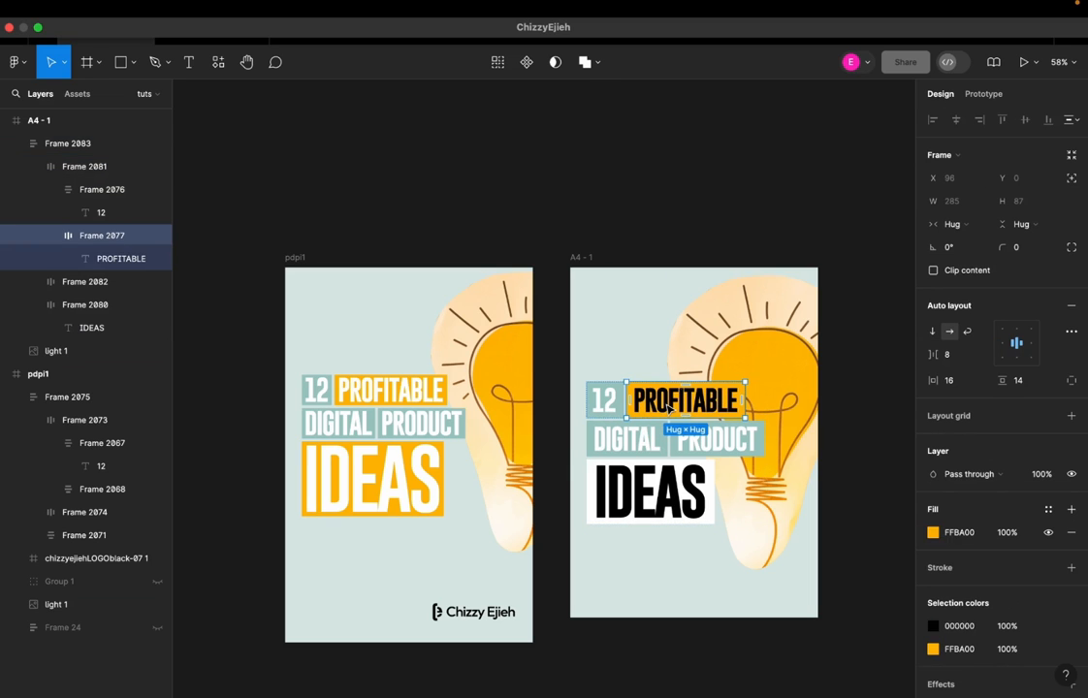
double_click(668, 408)
left_click(931, 488)
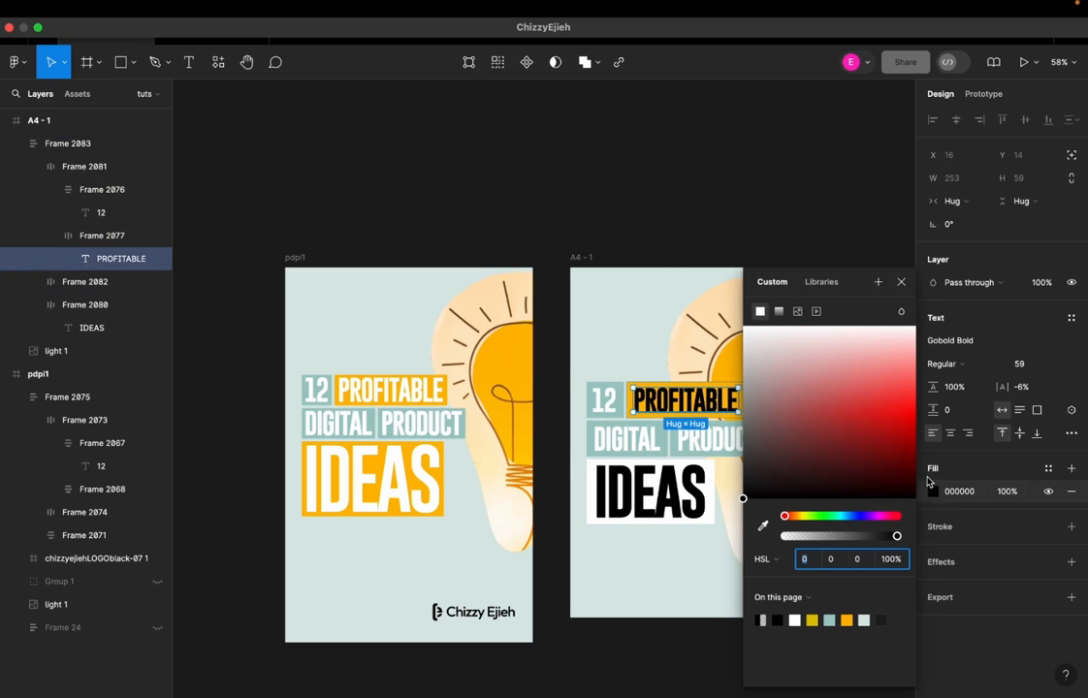
left_click(744, 326)
Apply the FFBA00 fill to the IDEAS box in the A4 frame
left_click(631, 504)
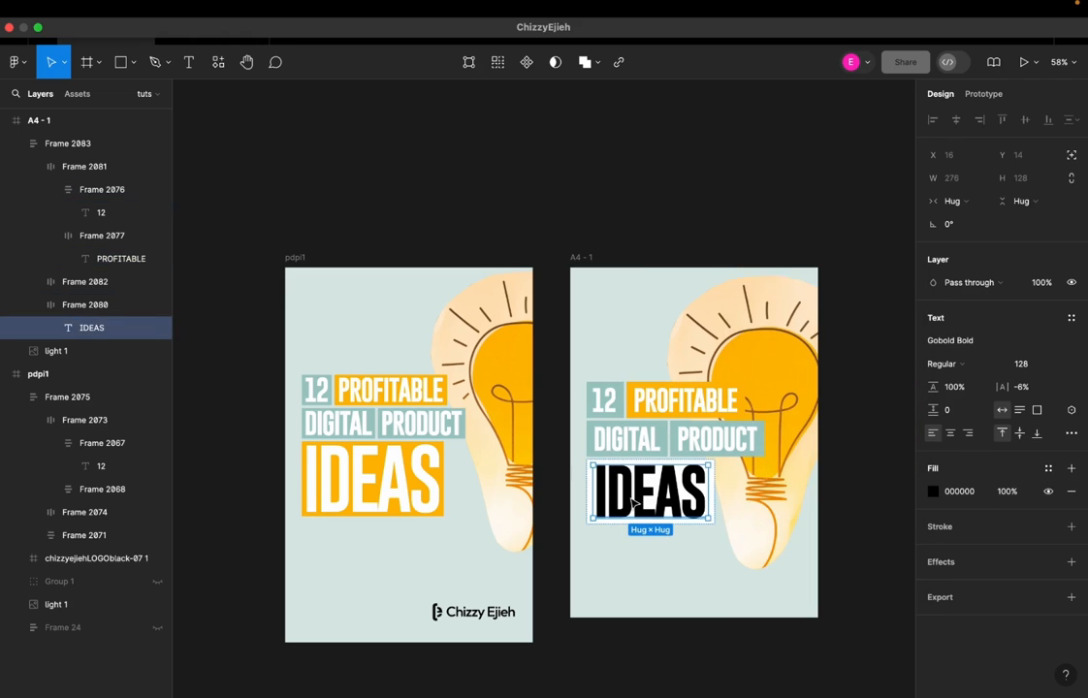
left_click(656, 412)
left_click(656, 412)
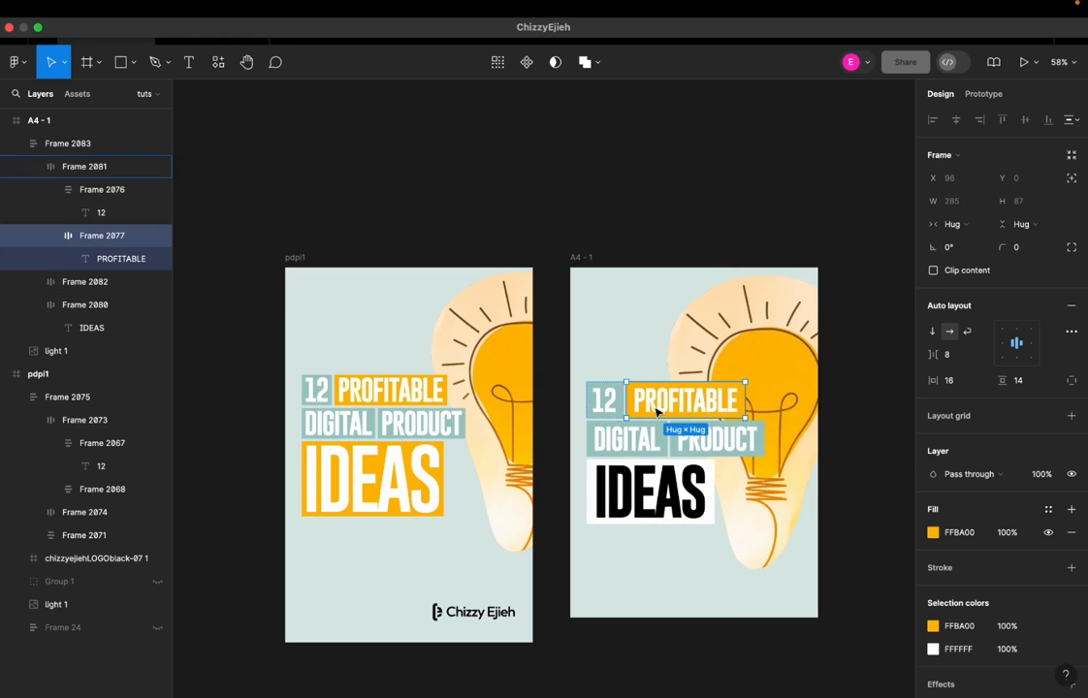
left_click(679, 506)
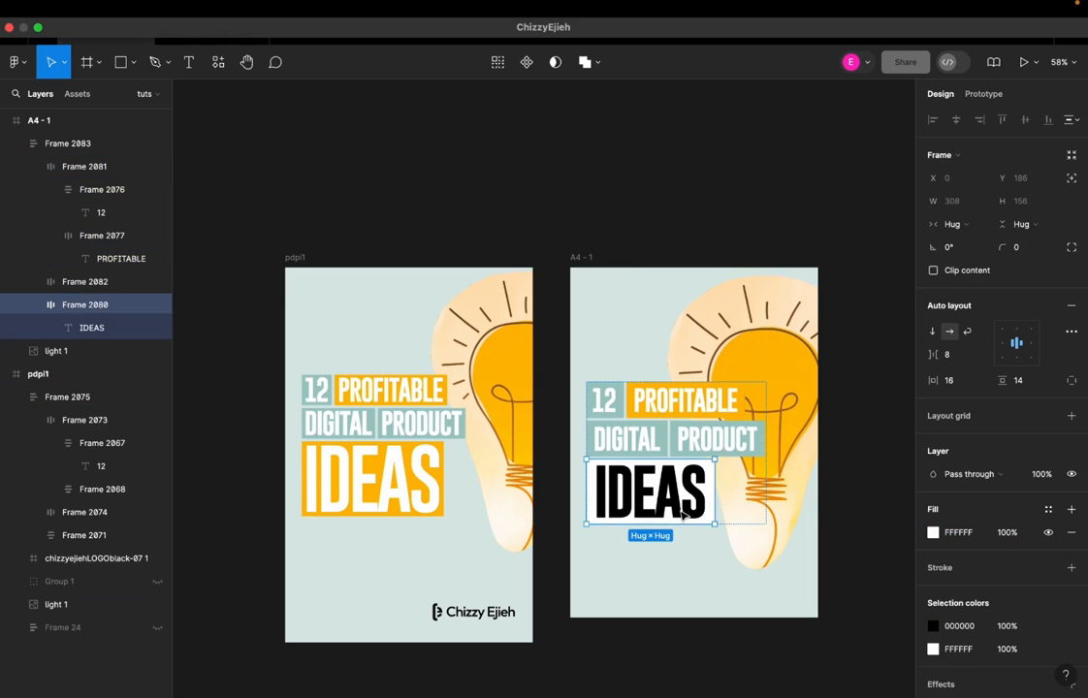
left_click(958, 649)
type("FFBA00")
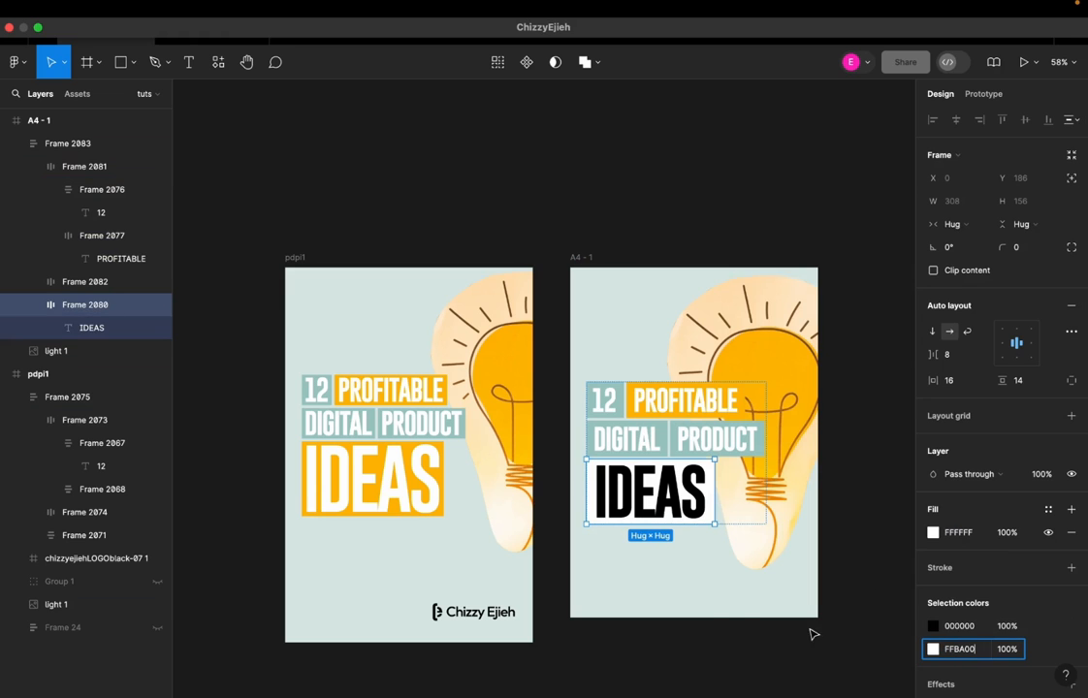
left_click(815, 634)
Change the A4 frame's IDEAS text color to white
left_click(669, 498)
double_click(669, 498)
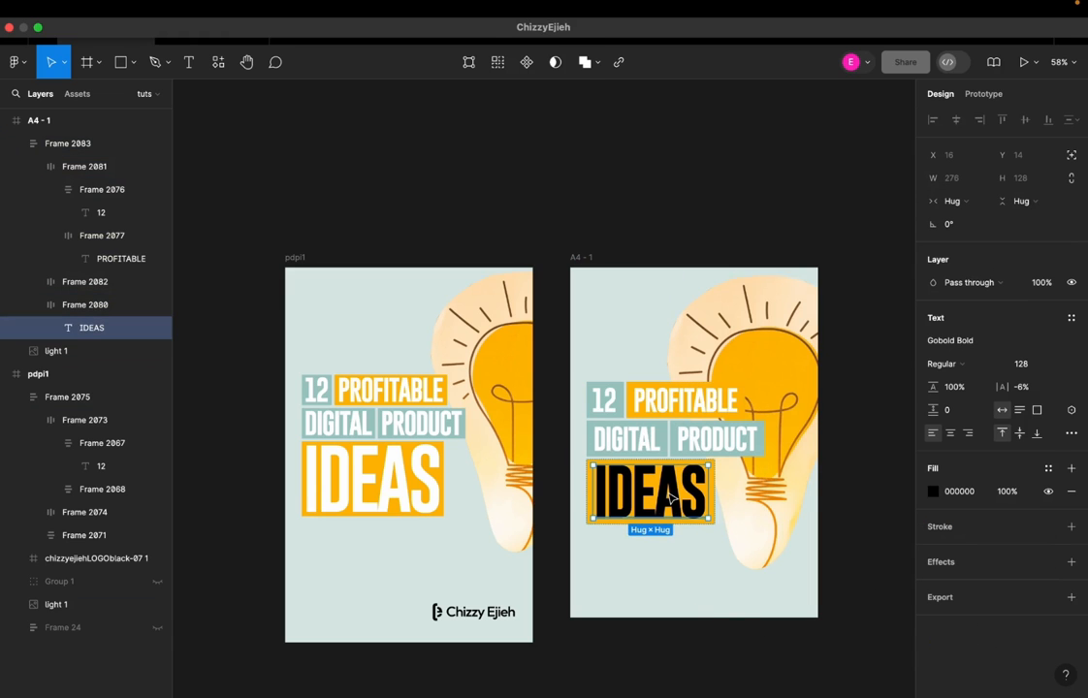
left_click(933, 492)
left_click_drag(884, 391, 730, 196)
left_click(798, 190)
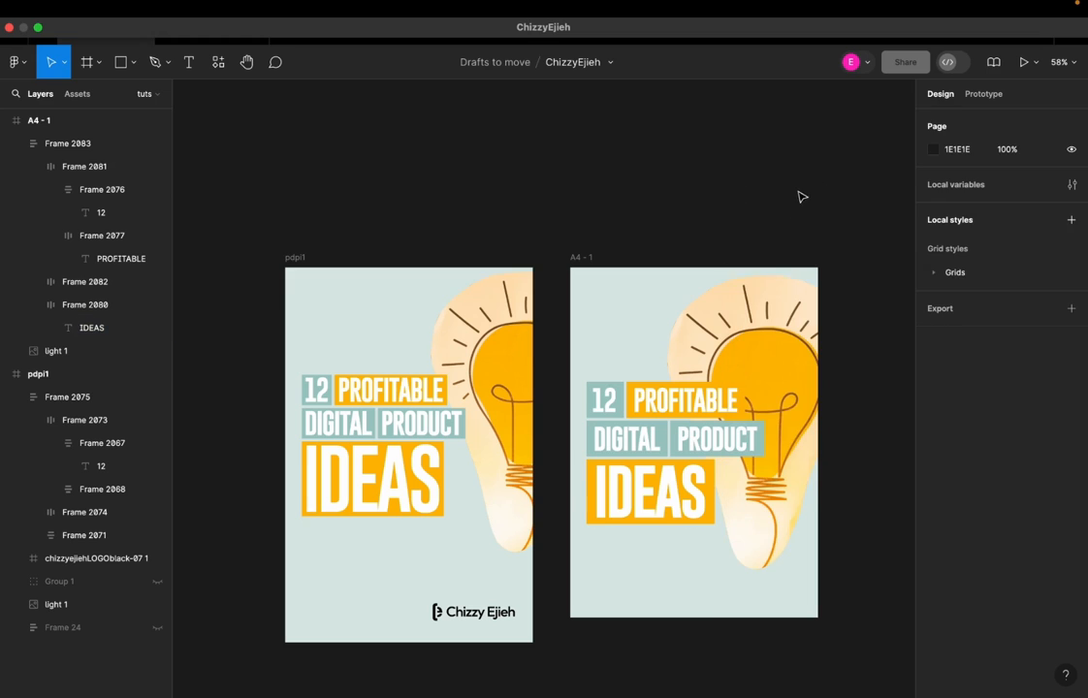
Add a layout grid of 4 stretch columns with a margin of 44 to the A4 frame
scroll(649, 309, "down", 3)
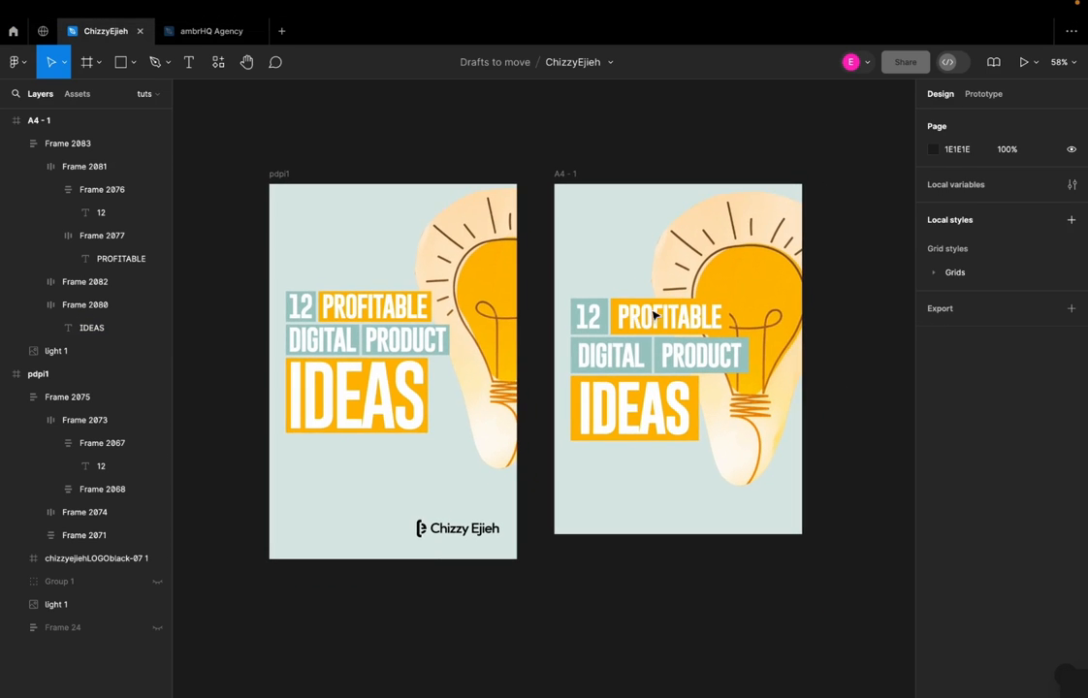
scroll(649, 310, "up", 3)
scroll(649, 311, "right", 2)
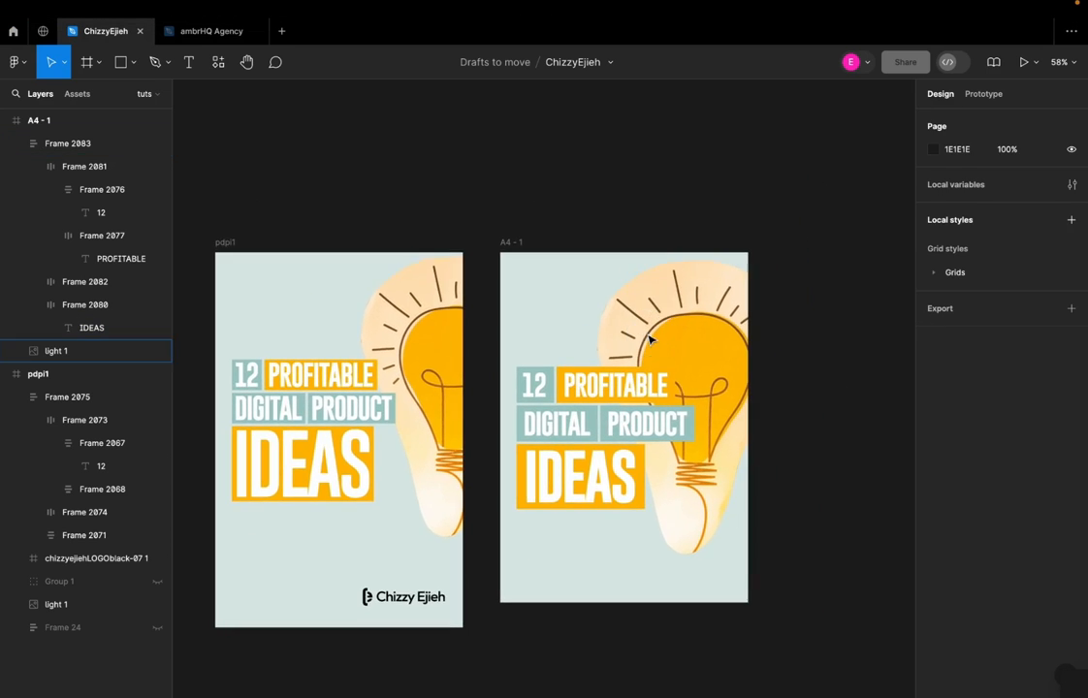
left_click(507, 243)
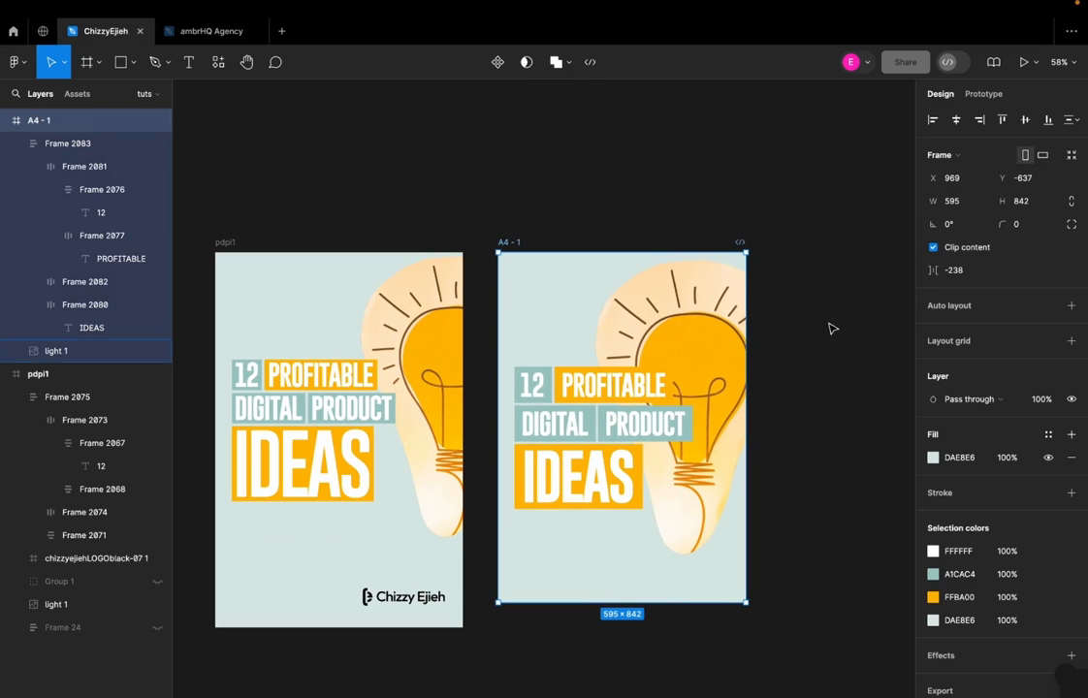
left_click(1070, 340)
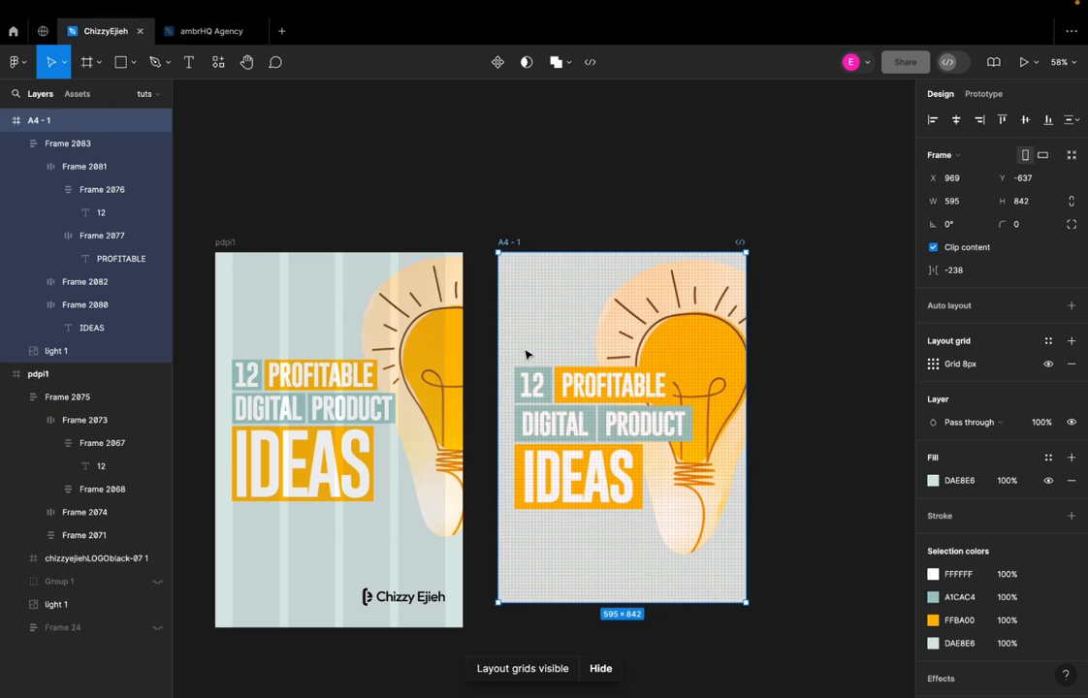
left_click(932, 365)
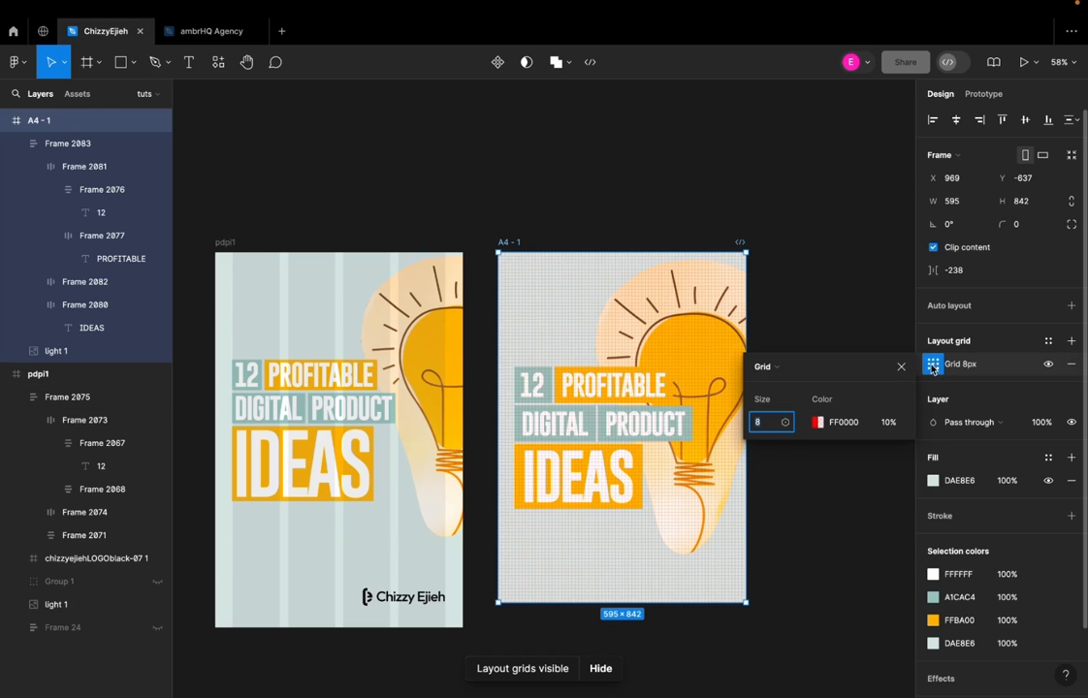
left_click(774, 368)
left_click(777, 385)
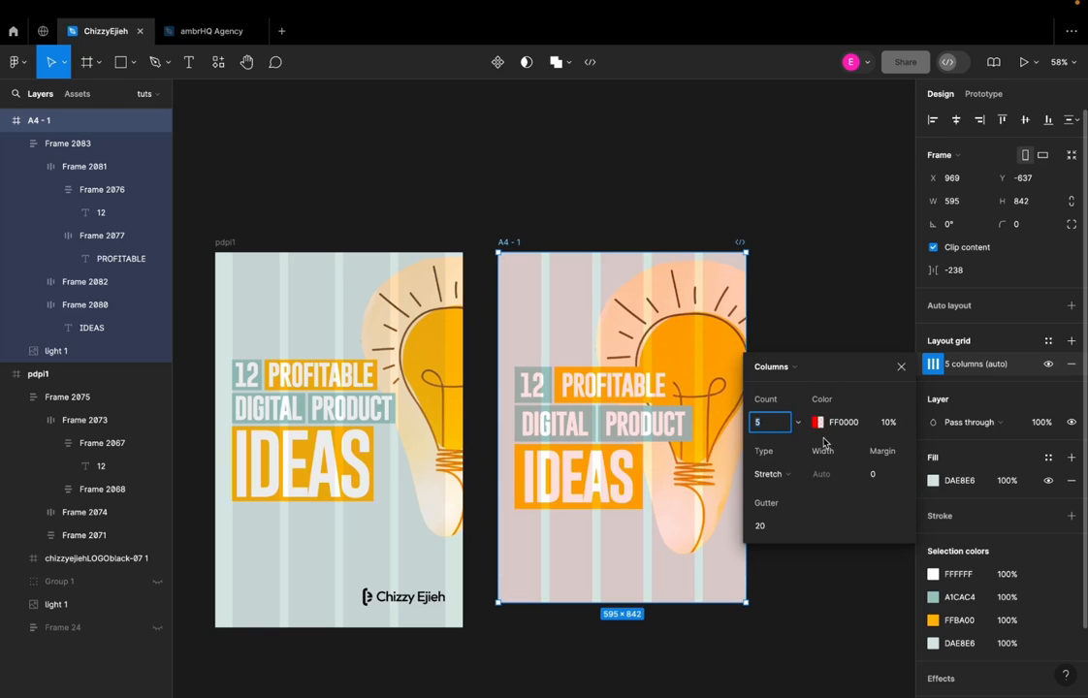
left_click(877, 475)
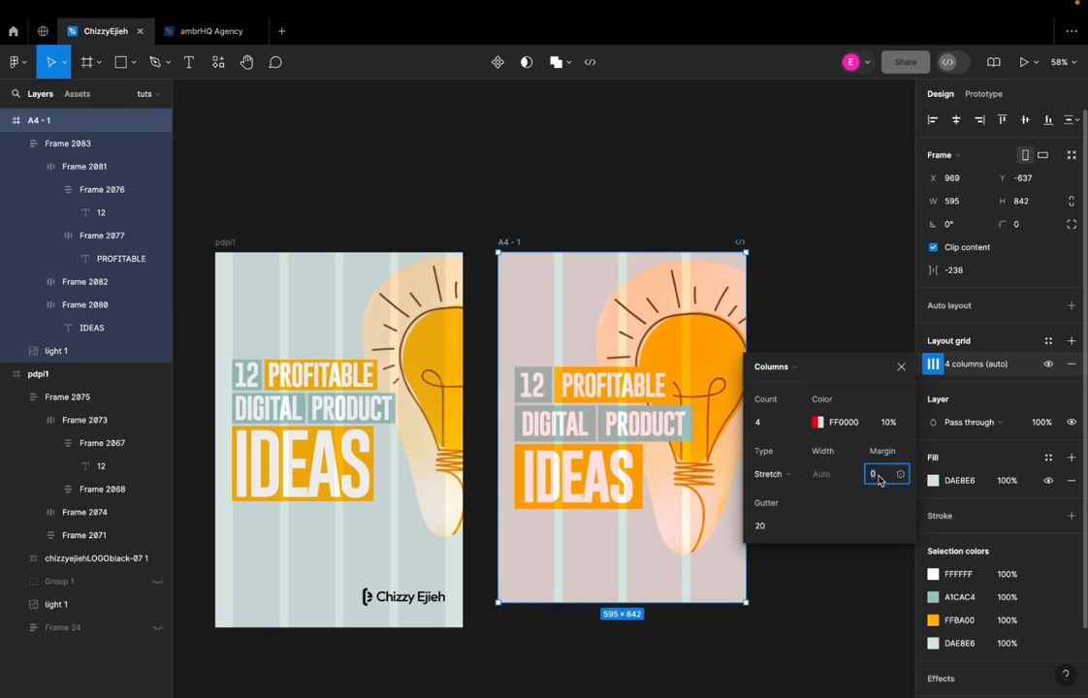
type("44")
left_click(797, 312)
Move the whole headline group up in the A4 frame to X 44, Y 228, aligned with the grid's left margin
double_click(536, 407)
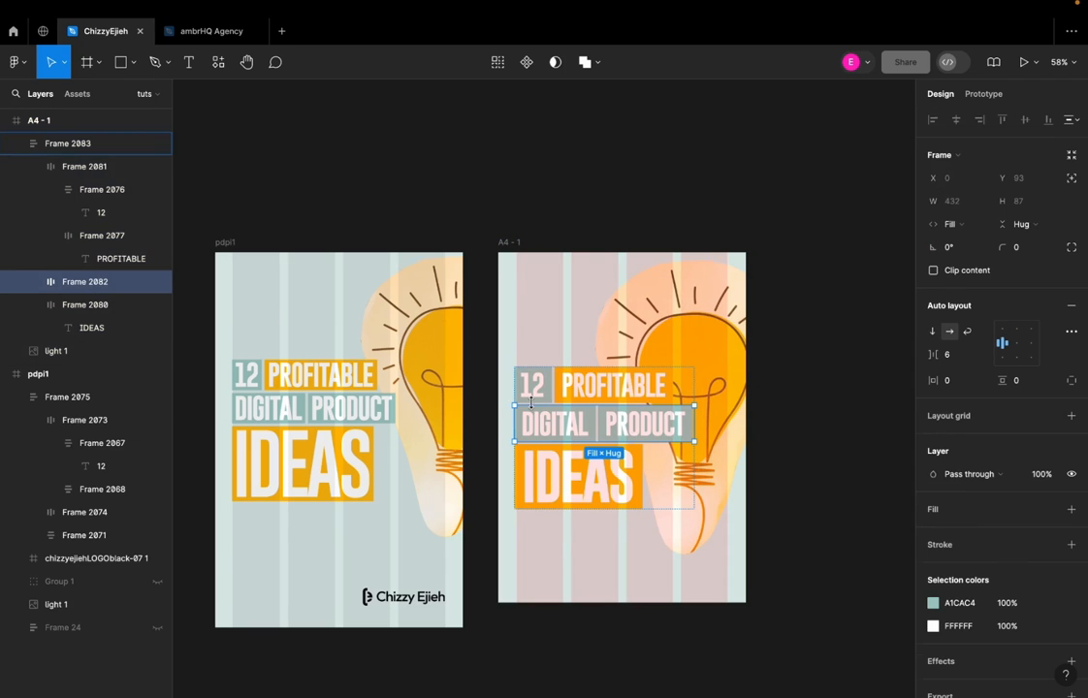
left_click(547, 223)
left_click(532, 424)
left_click_drag(532, 403, 534, 402)
left_click_drag(540, 417, 542, 399)
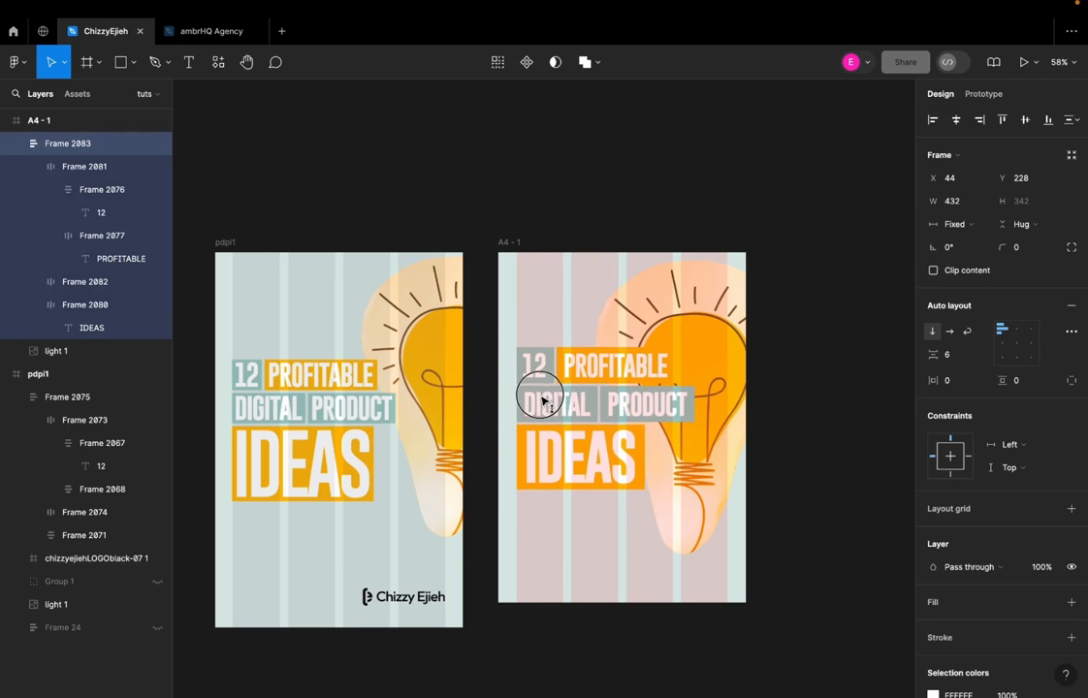
left_click(628, 175)
left_click(189, 62)
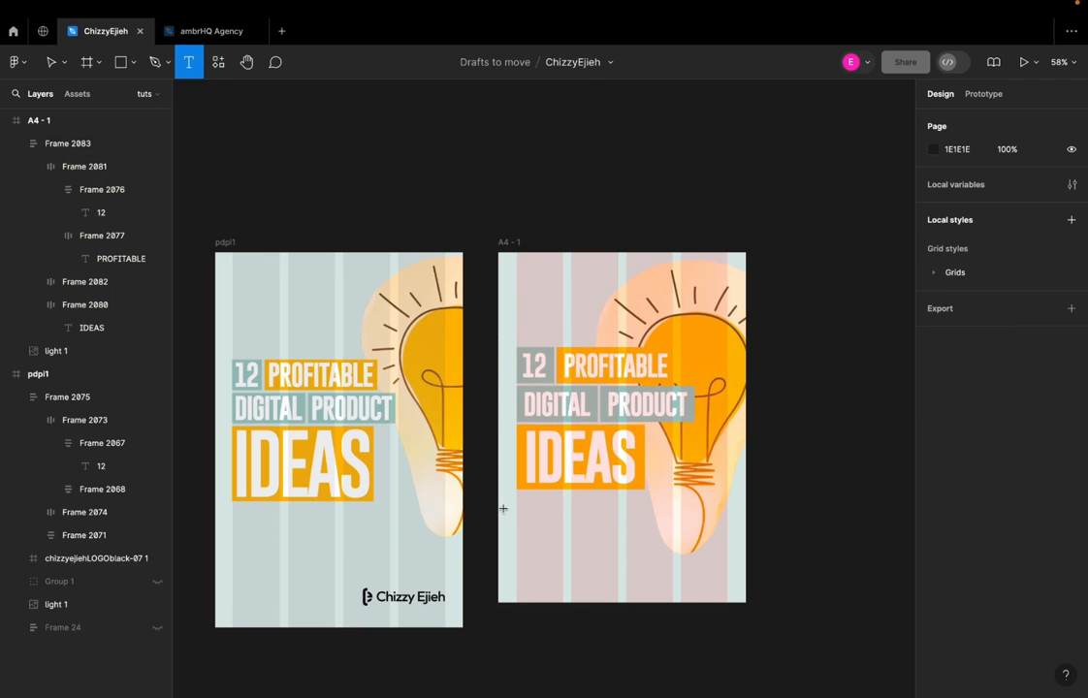
left_click_drag(516, 508, 657, 539)
type("jajajsj")
key("Escape")
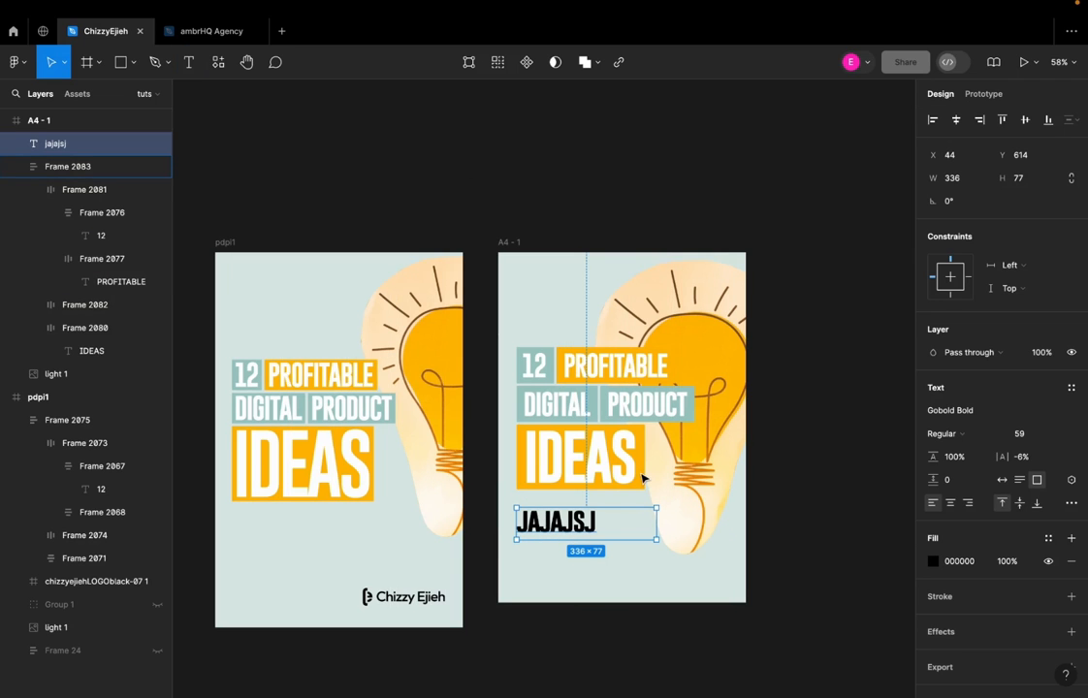
left_click_drag(564, 528, 566, 537)
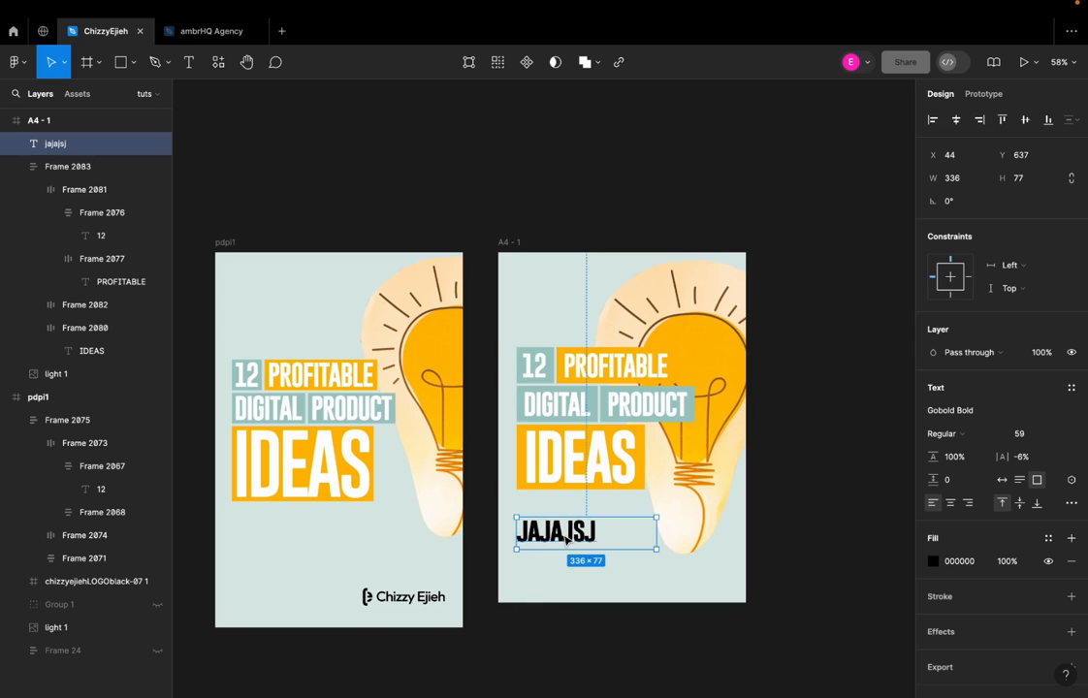
key("Delete")
Copy the black logo from pdpi1 into the A4 frame, show the layout grids and align it to the right margin at X 346, Y 751
left_click(382, 607)
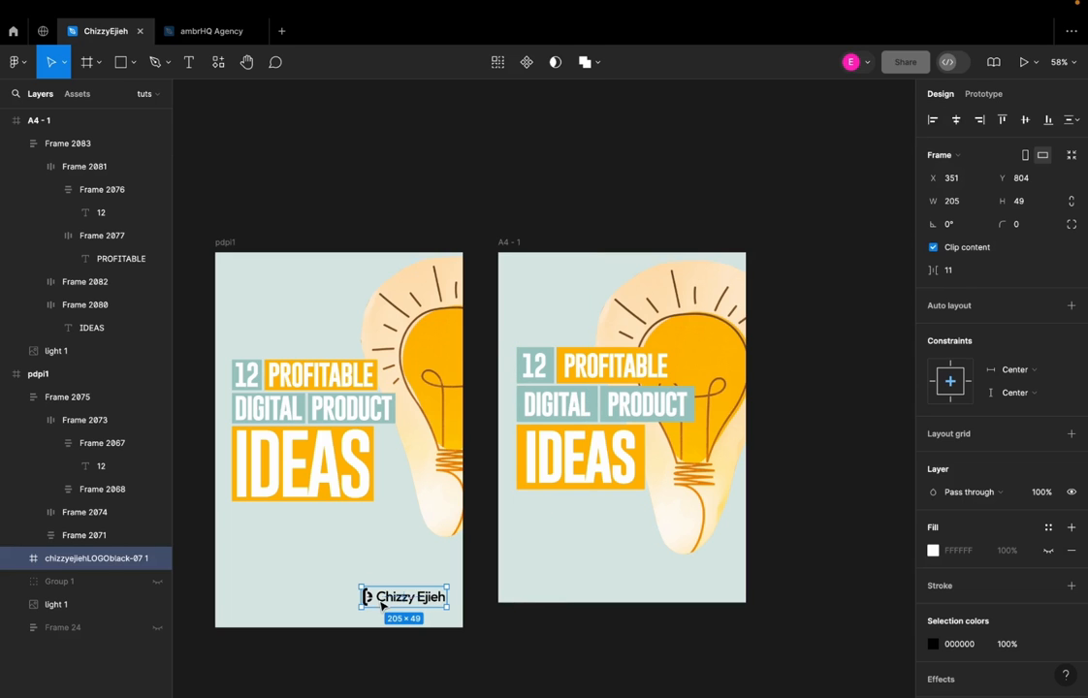
left_click_drag(403, 603, 663, 589)
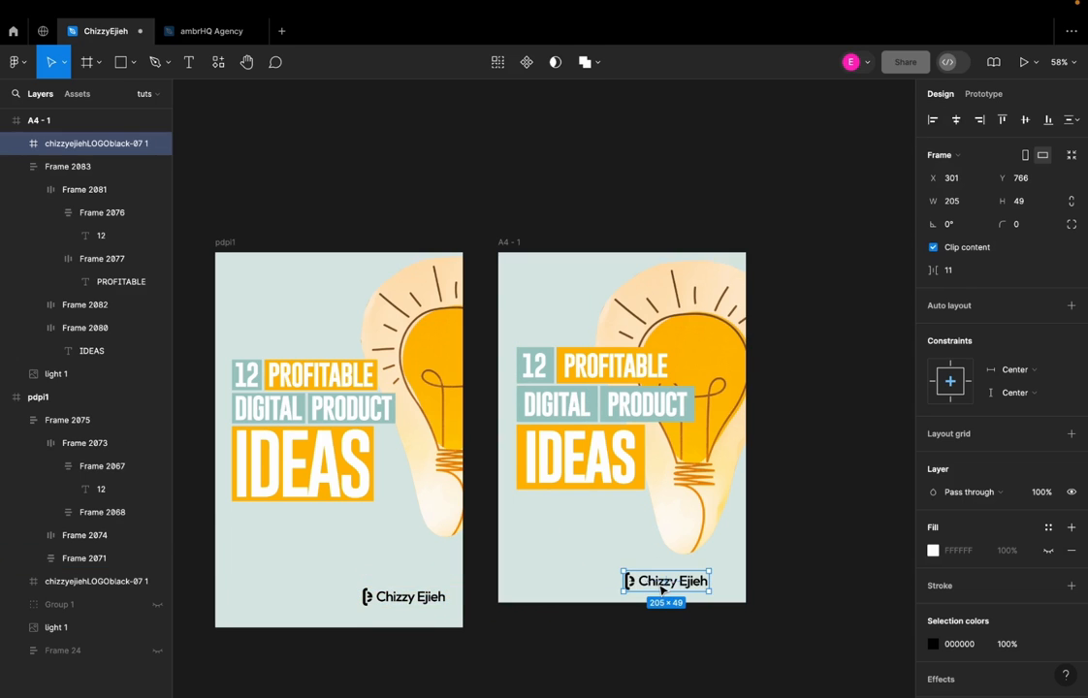
key("ctrl+g")
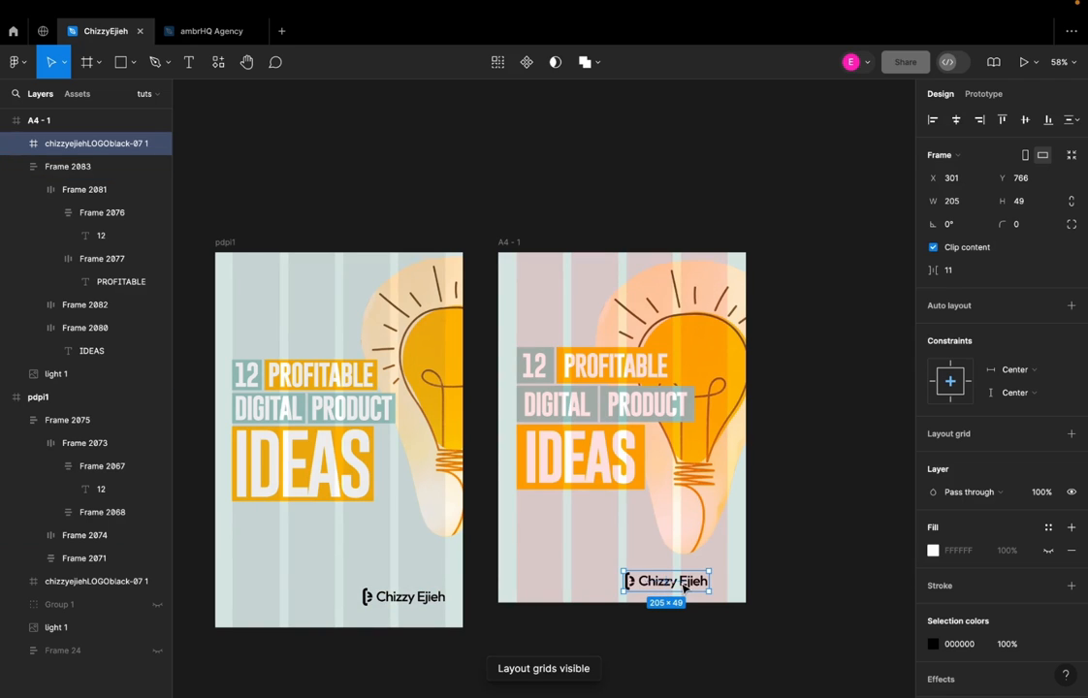
left_click(637, 551)
left_click(633, 585)
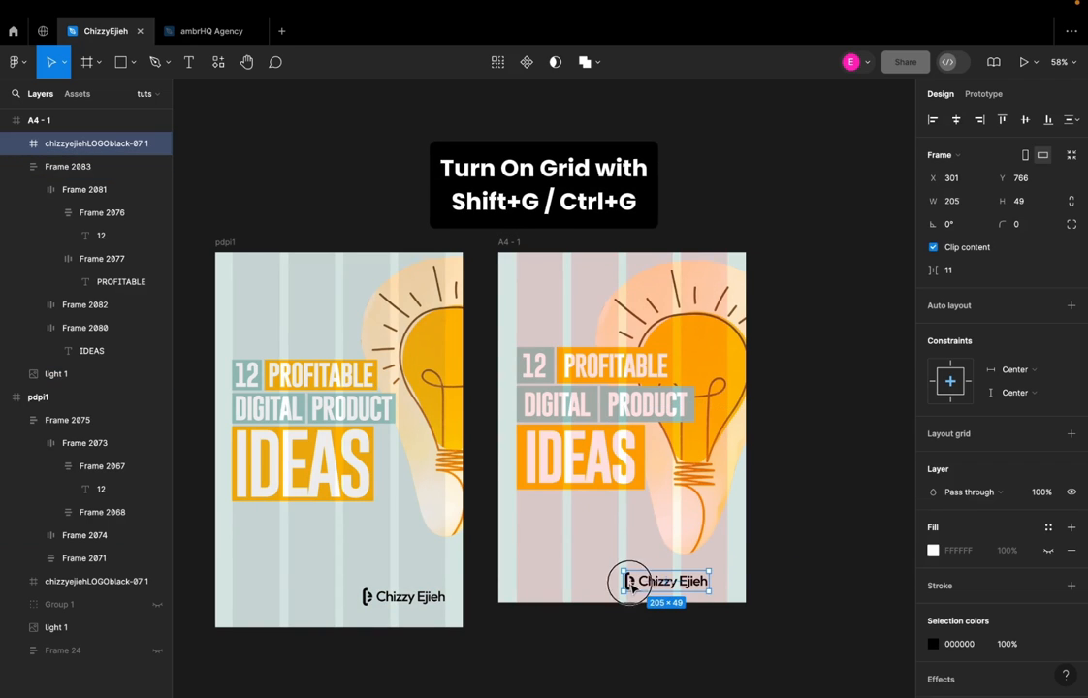
left_click_drag(662, 585, 702, 588)
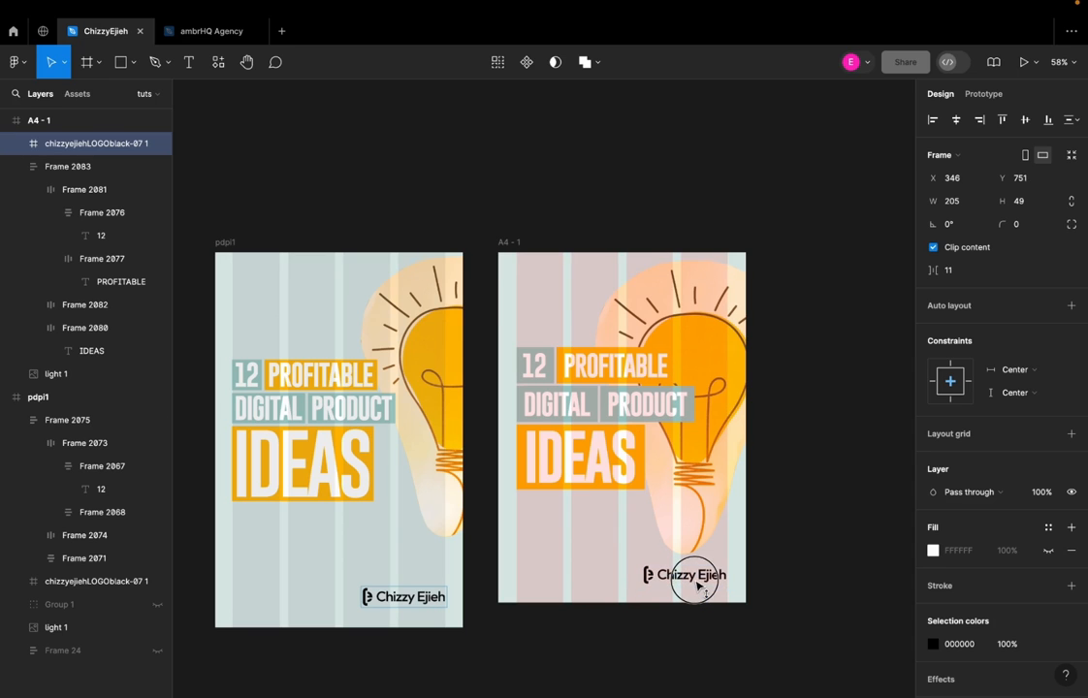
Move the A4 frame's light bulb image up to X 233, Y -39 and hide the layout grids
left_click(698, 482)
left_click(717, 446)
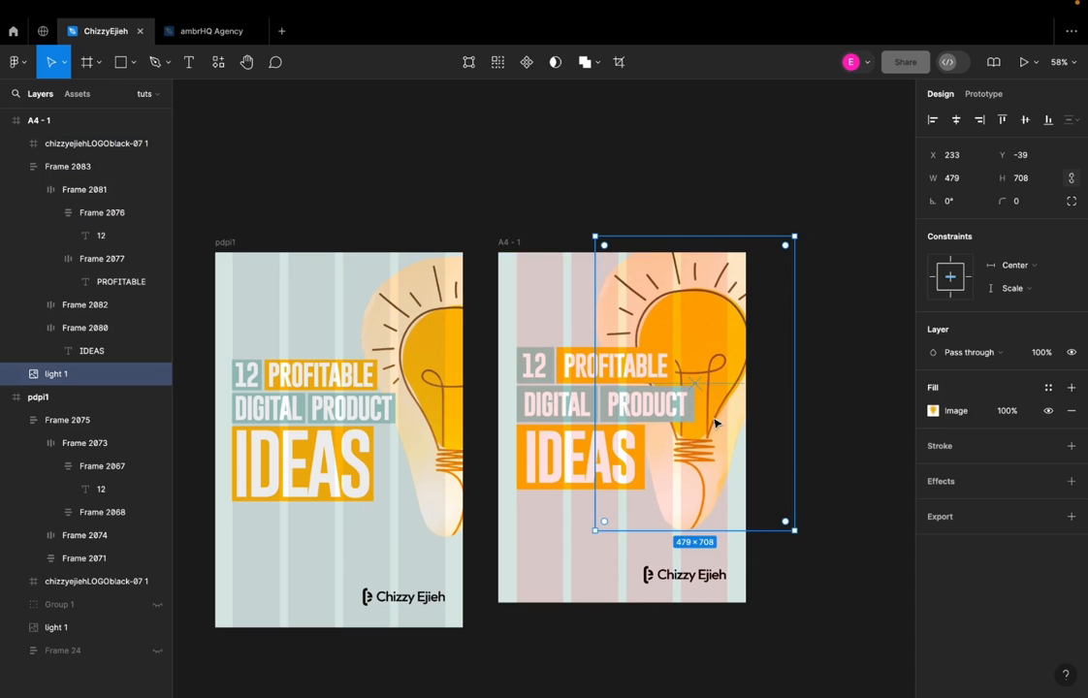
key("shift+g")
left_click(659, 185)
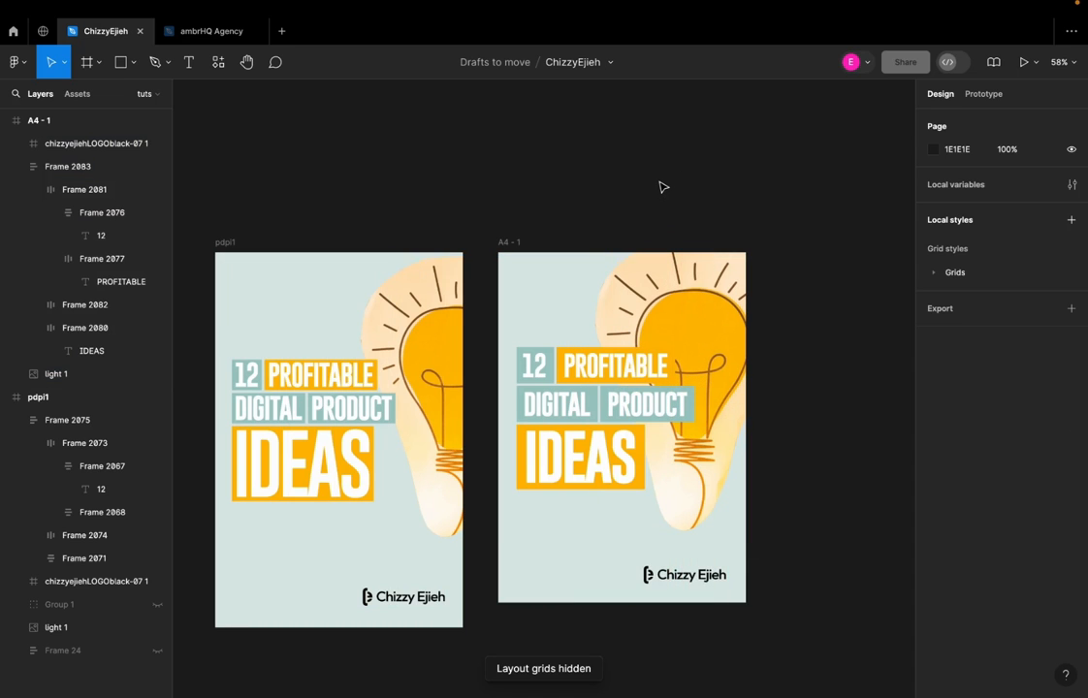
Resize the light bulb image in the A4 frame to 467 × 690 and place it at X 323, Y 15
left_click(678, 293)
left_click_drag(595, 238, 622, 276)
mouse_move(672, 325)
left_mouse_down()
mouse_move(671, 307)
mouse_move(687, 312)
left_mouse_up()
left_click_drag(697, 328, 698, 328)
left_click_drag(805, 511, 826, 540)
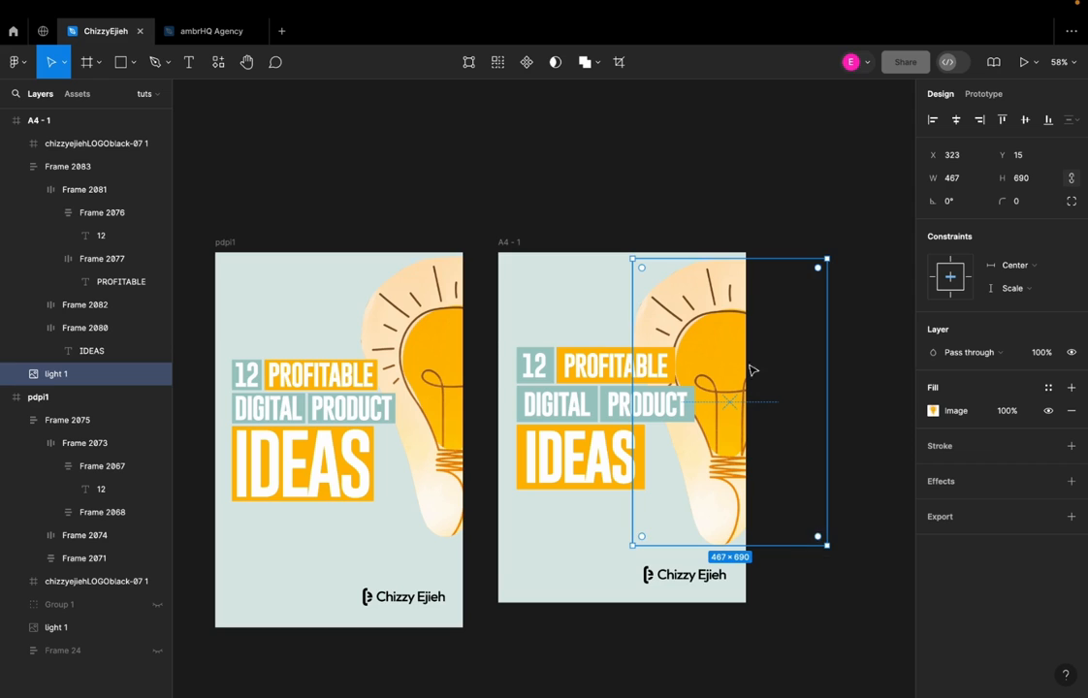
Shift the light bulb image slightly to the right in the A4 frame and rename the frame profitableideas
left_click_drag(707, 350, 713, 350)
left_click(656, 202)
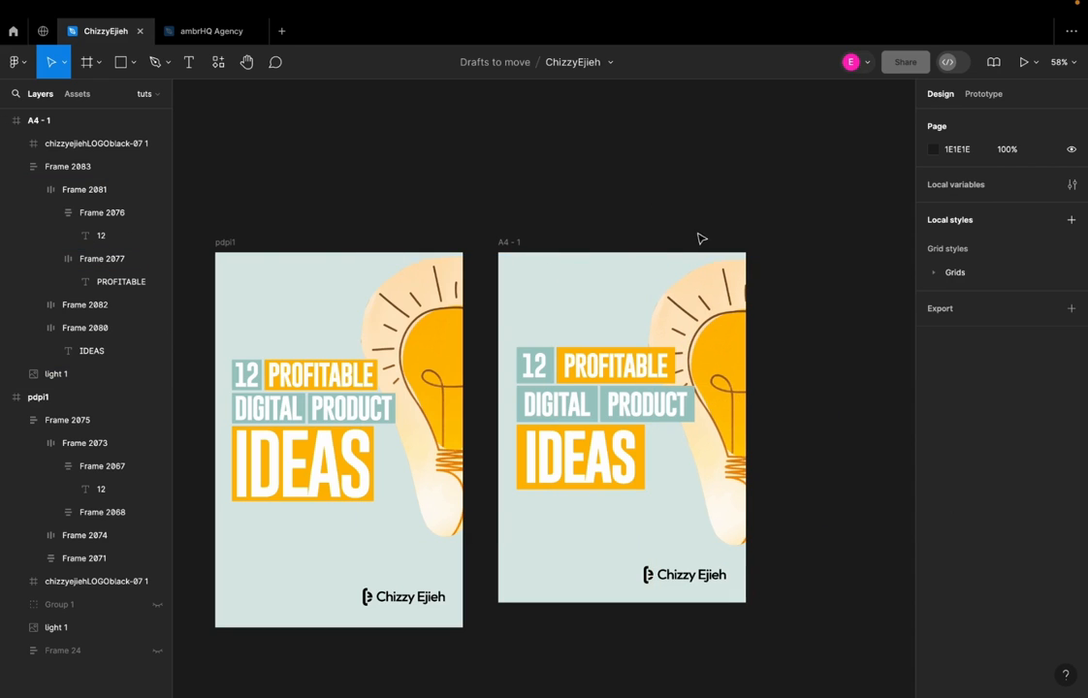
left_click(509, 244)
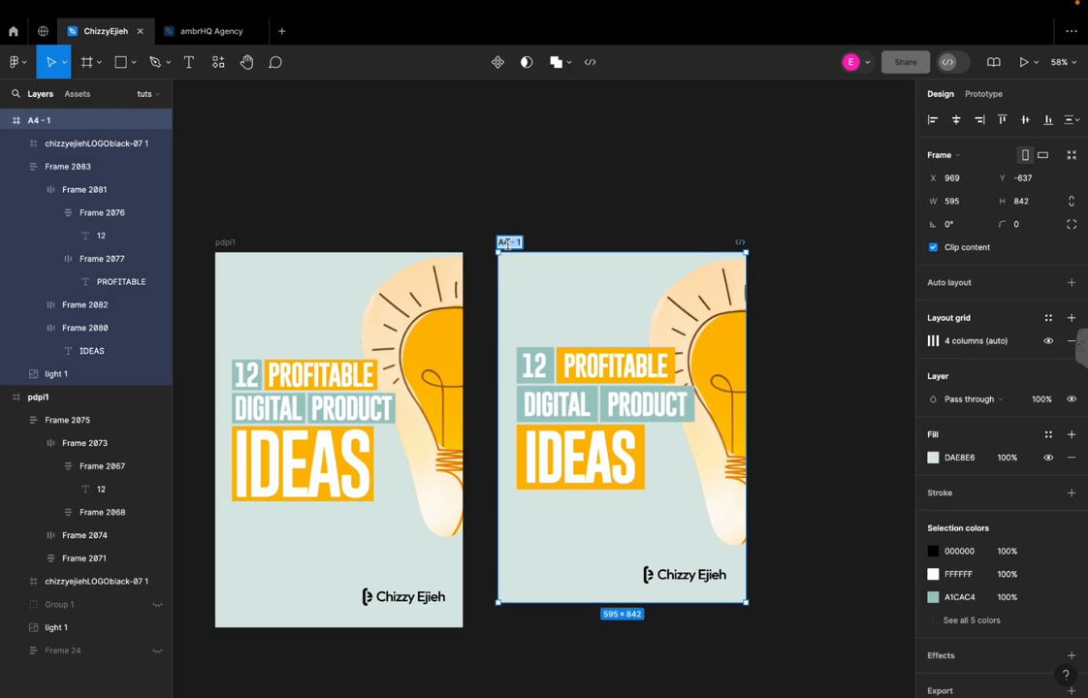
type("profitableideas")
key("Return")
left_click(560, 205)
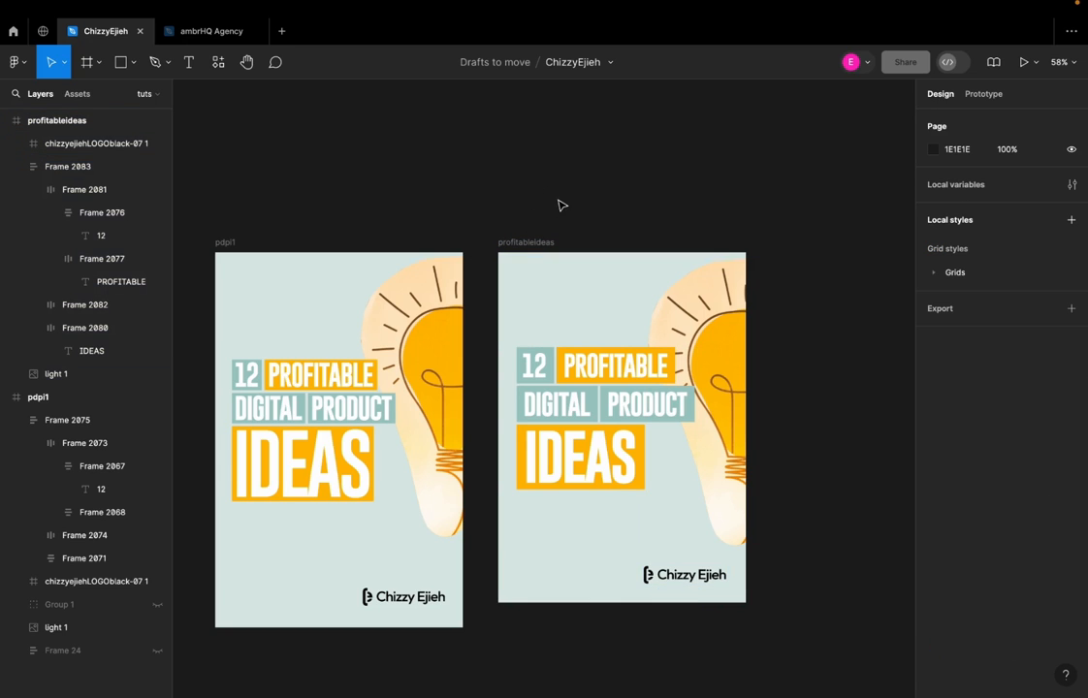
Export the profitableideas frame as a PNG at 3x scale to the Downloads folder
left_click(531, 243)
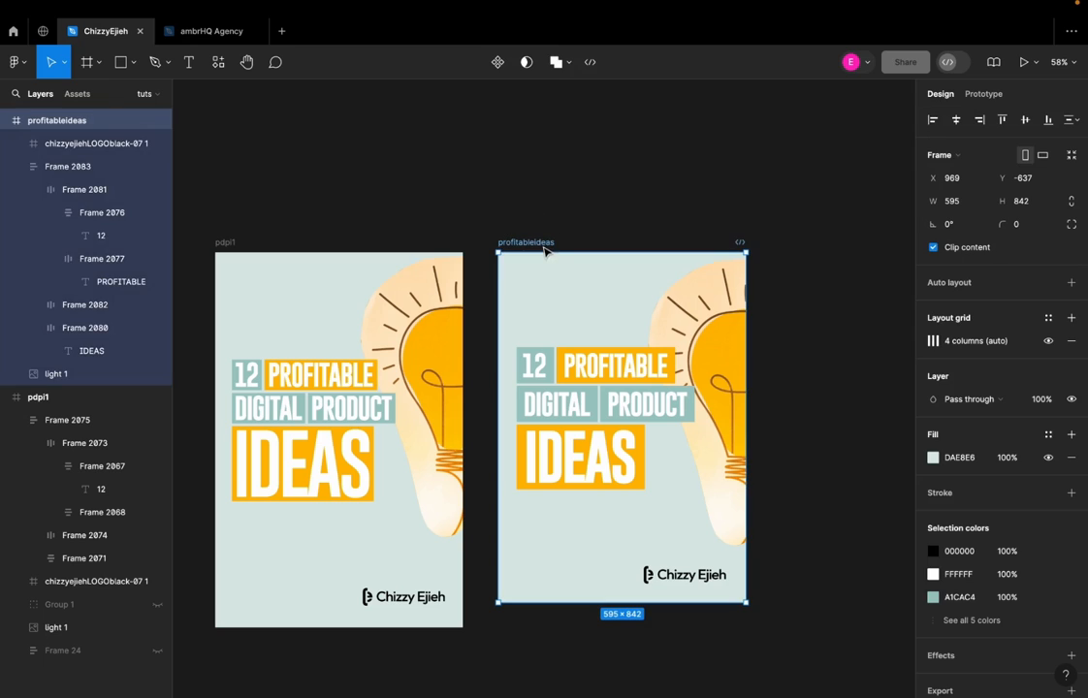
scroll(1036, 422, "down", 2)
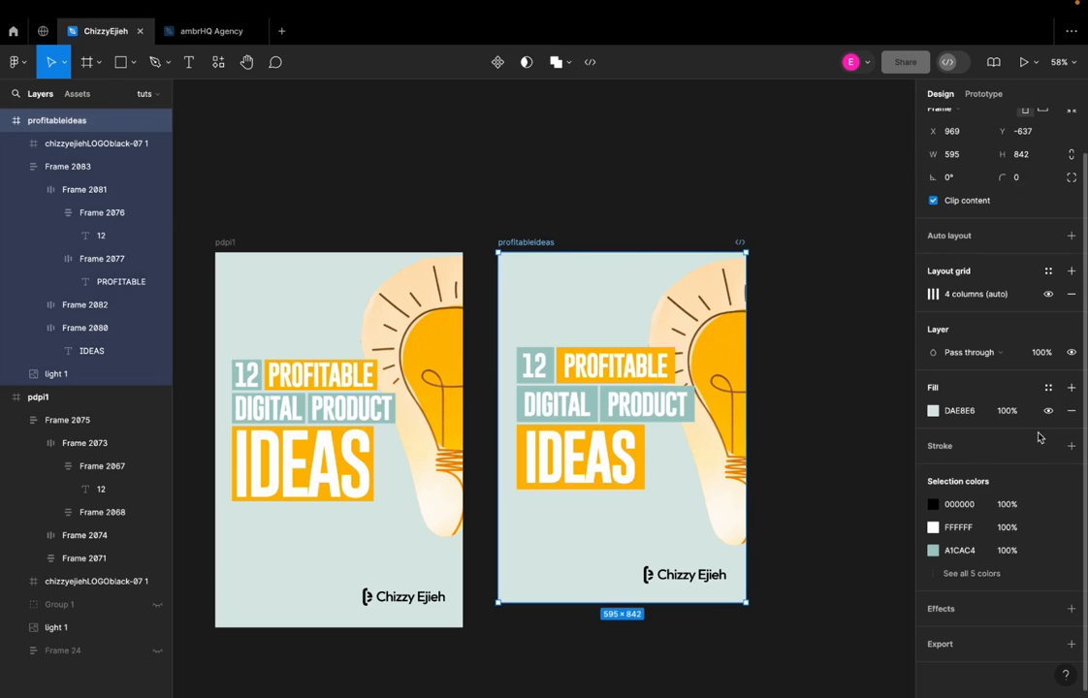
left_click(1070, 644)
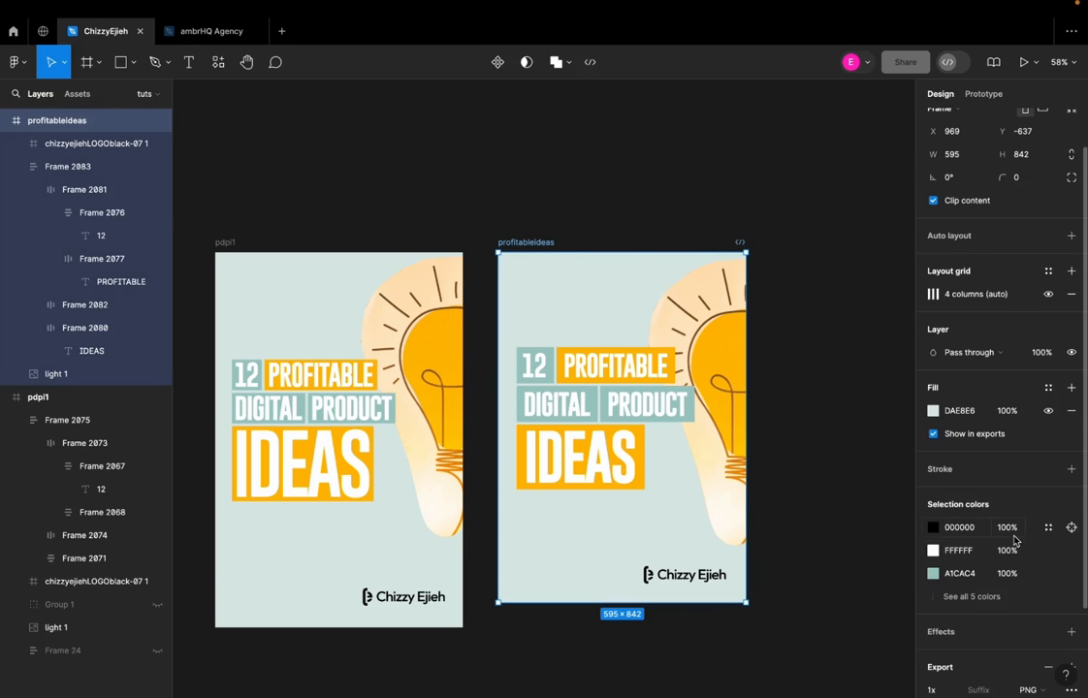
scroll(1029, 592, "down", 4)
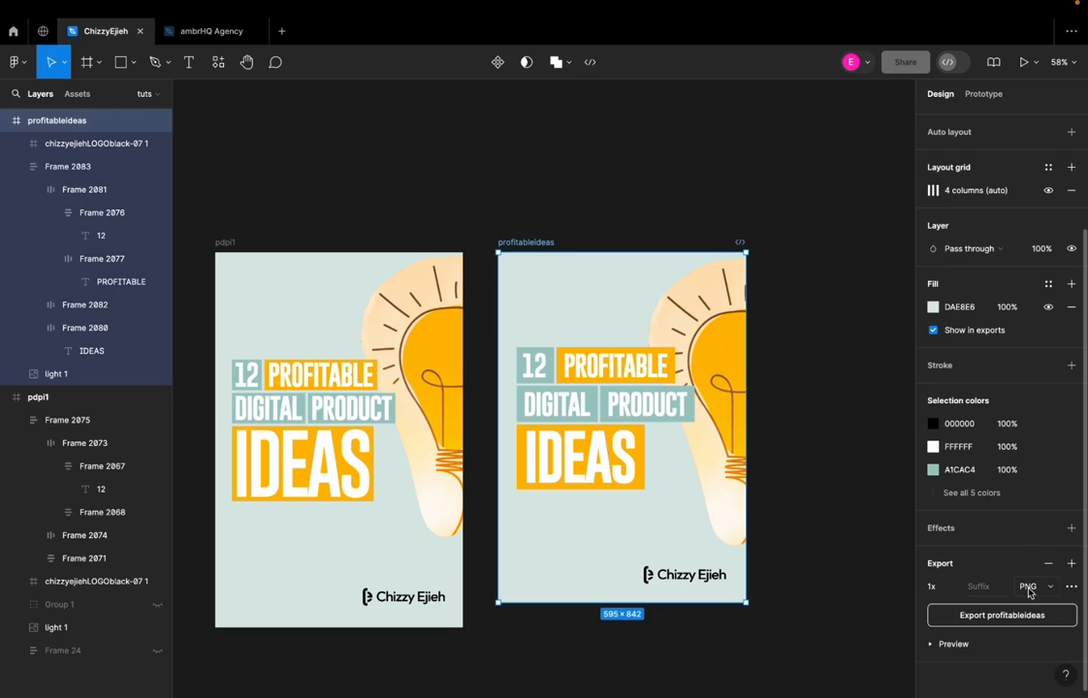
left_click(956, 589)
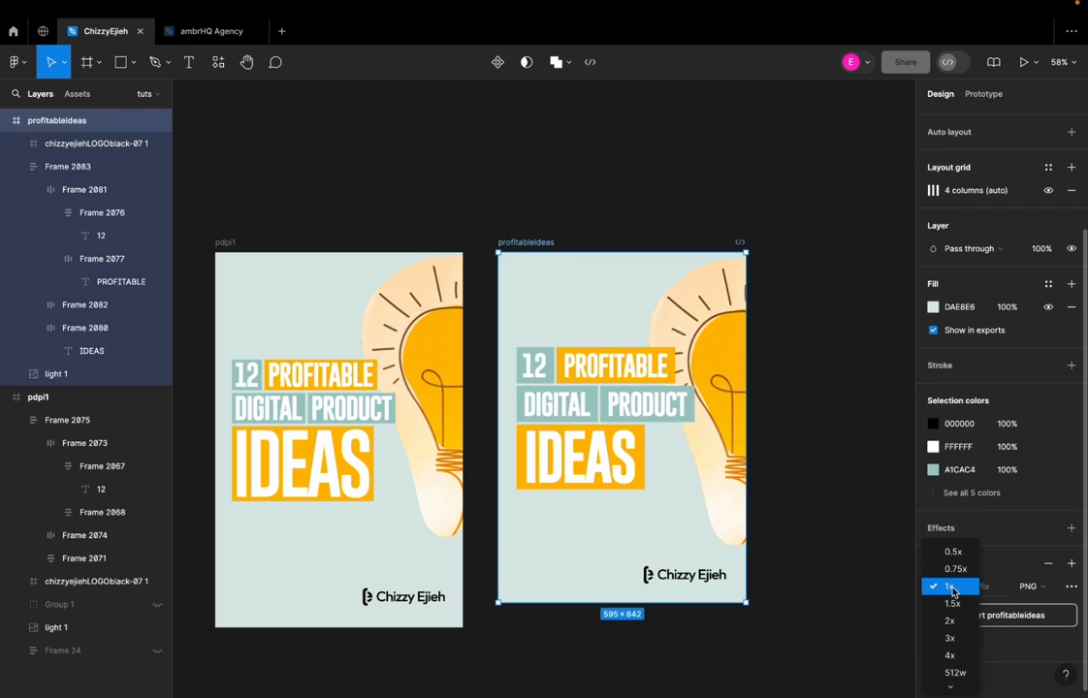
left_click(951, 638)
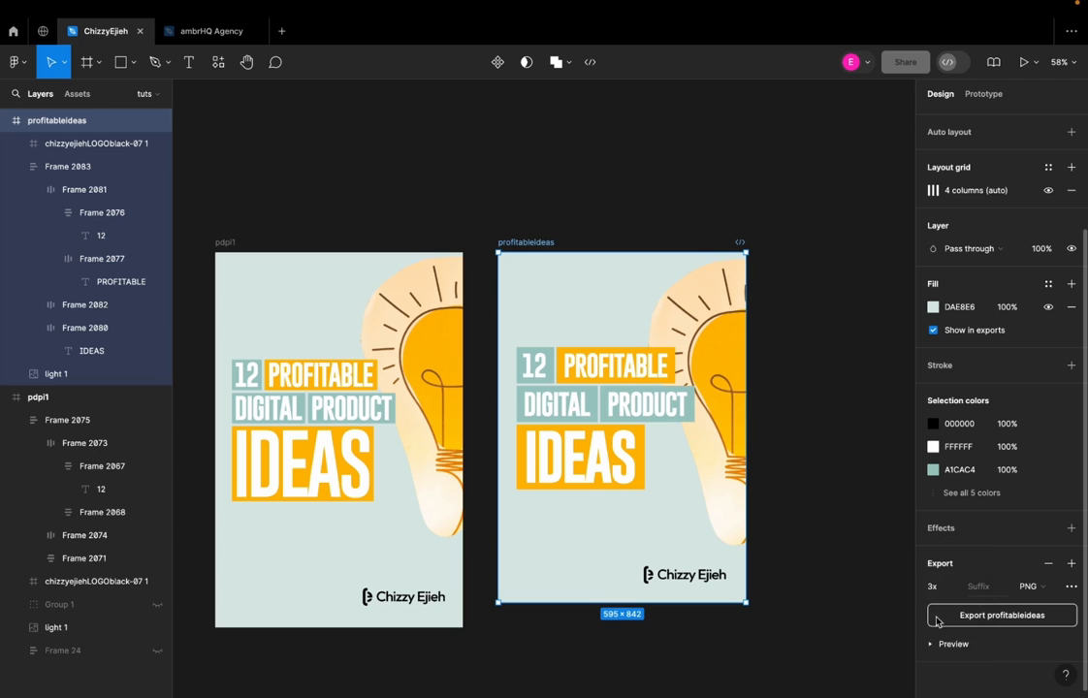
left_click(998, 616)
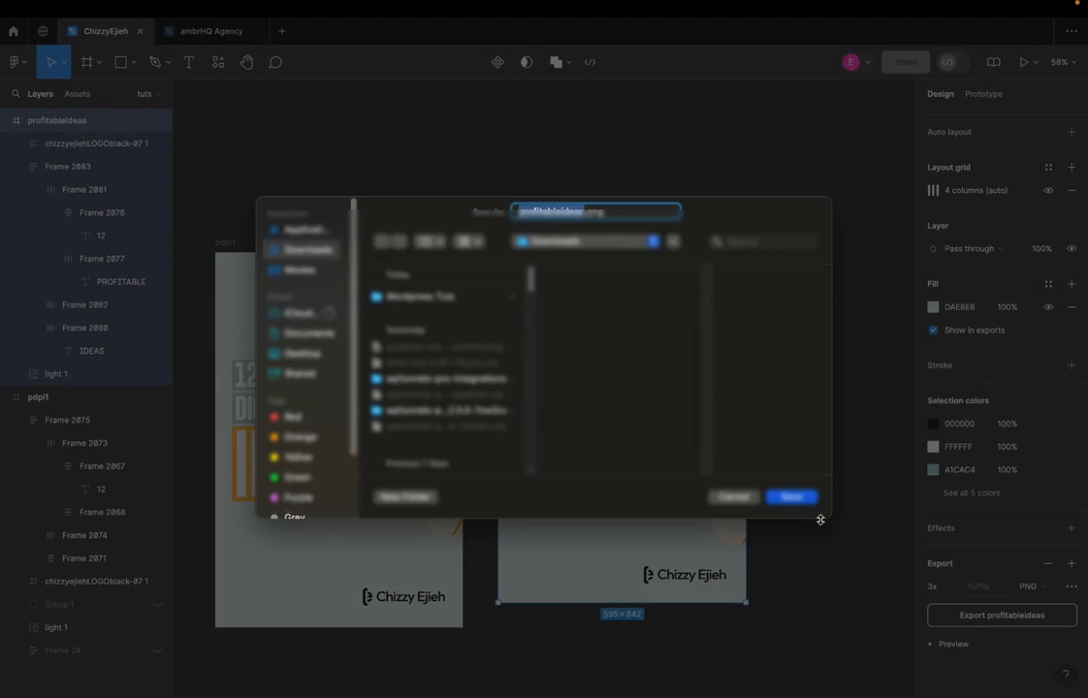
left_click(790, 498)
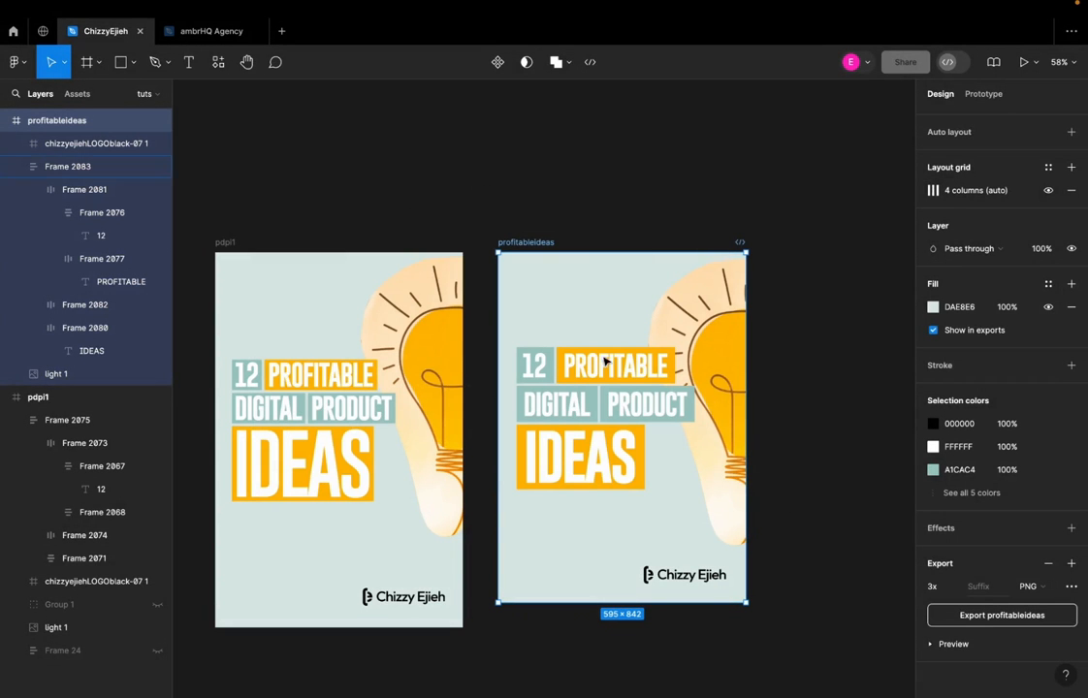
left_click(590, 230)
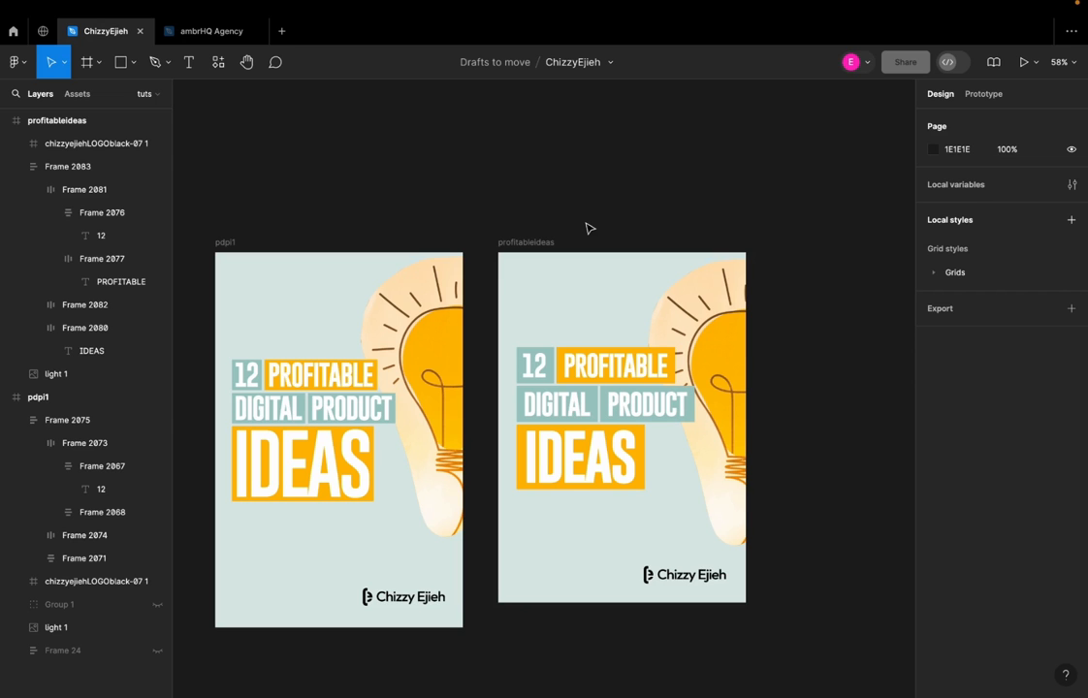
Switch to the Canva templates page in the browser and search for "ebook mockup"
key("super+Tab")
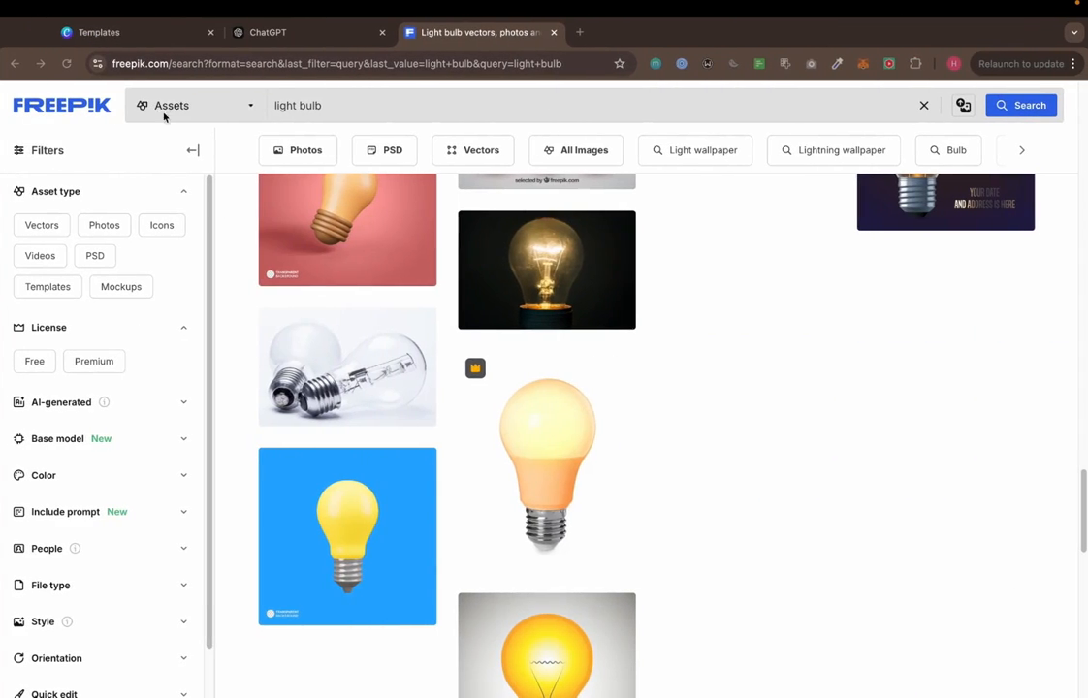
left_click(129, 36)
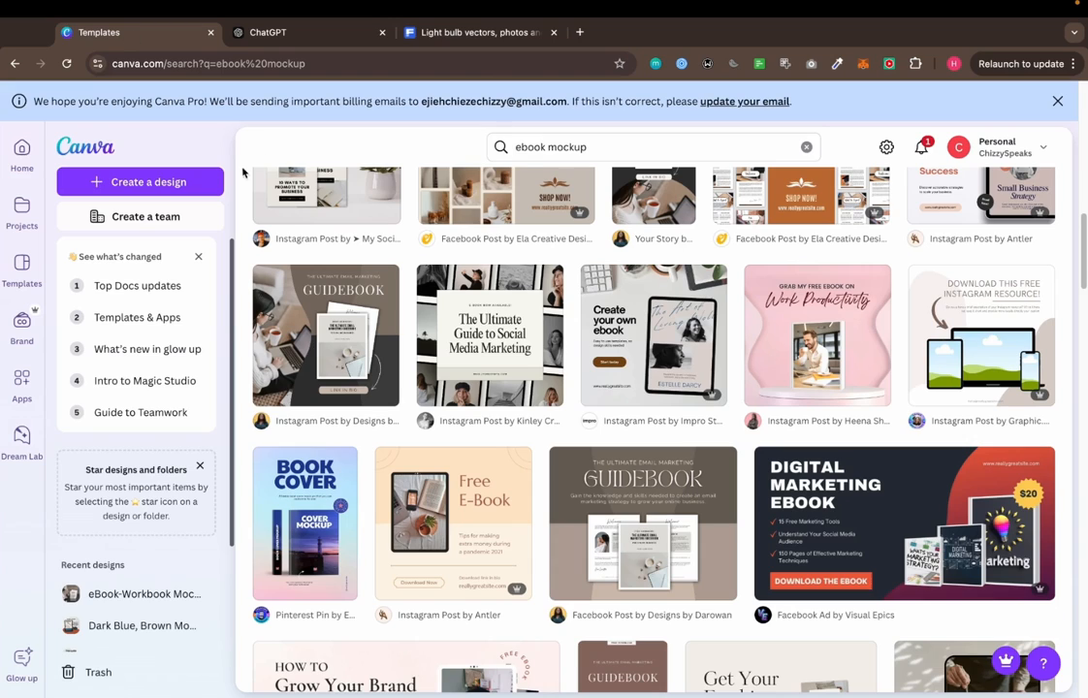
left_click(606, 148)
key("super+a")
type("ebook mockup")
key("Return")
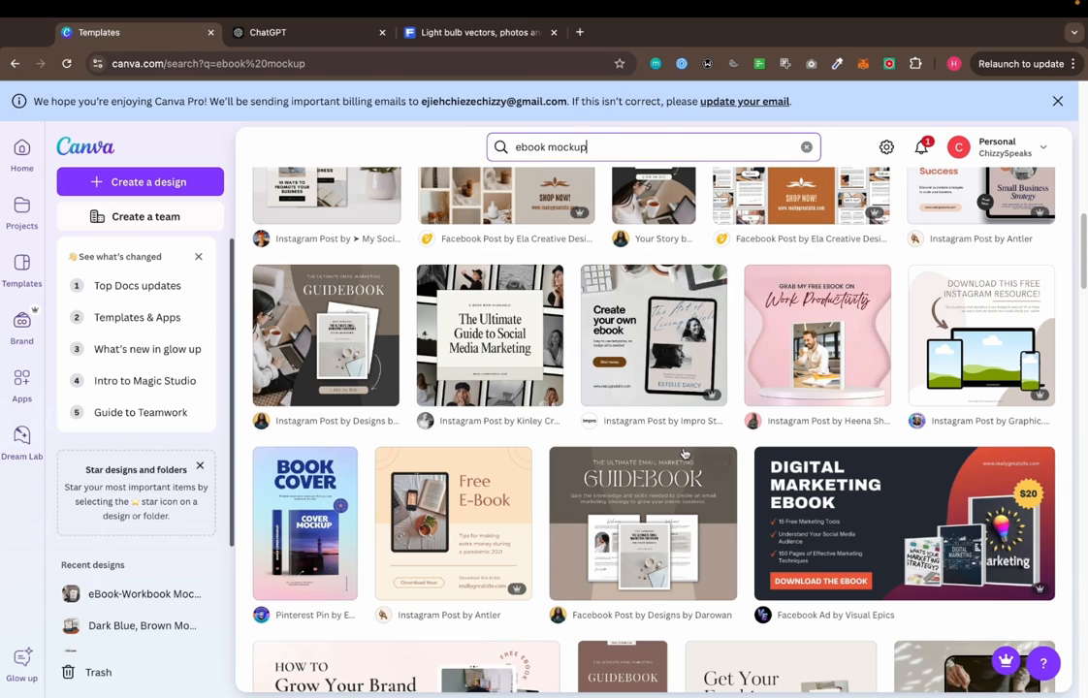
Browse the mockup templates and open "Blush Modern Free eBook Mockup Facebook Ad" for customizing
scroll(694, 375, "down", 1)
scroll(693, 375, "down", 3)
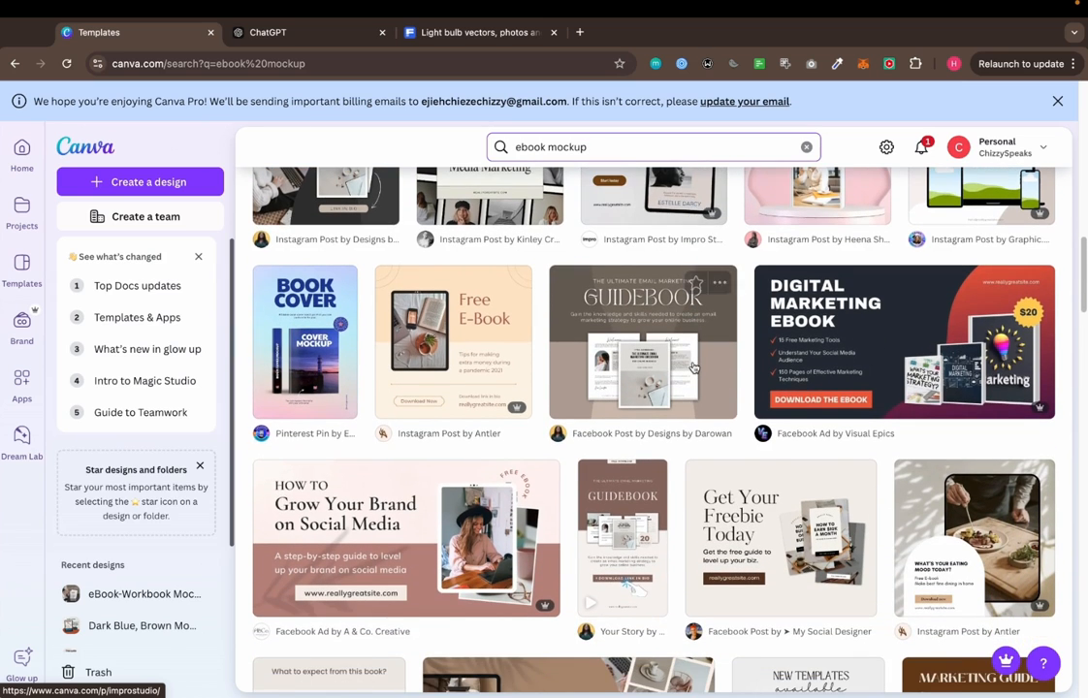
scroll(693, 367, "down", 1)
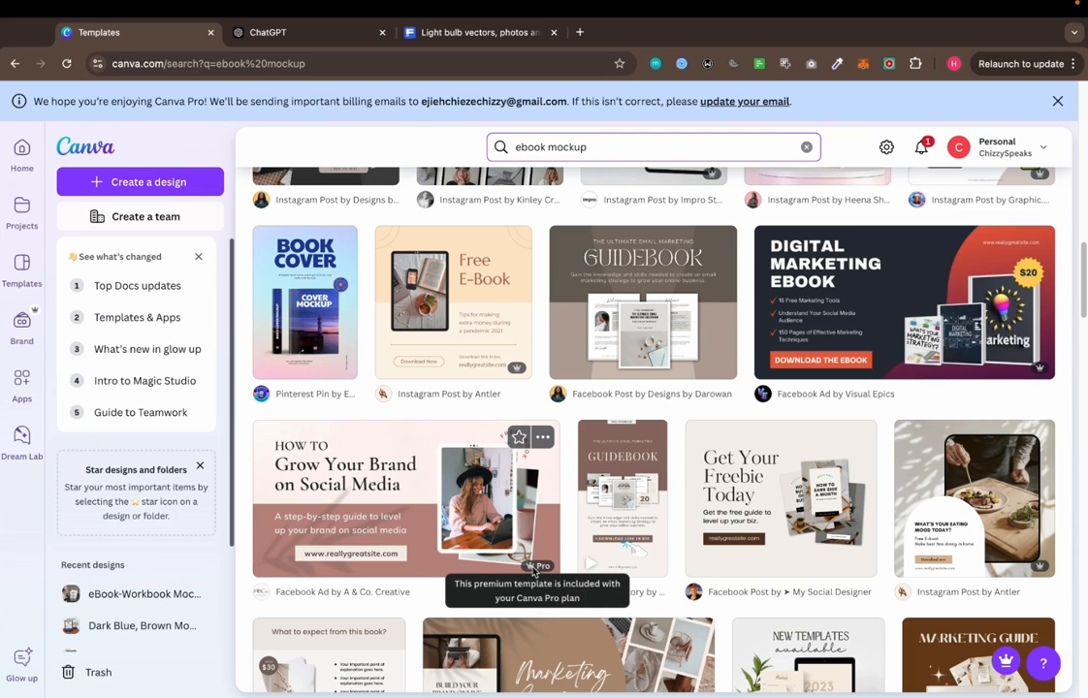
left_click(476, 519)
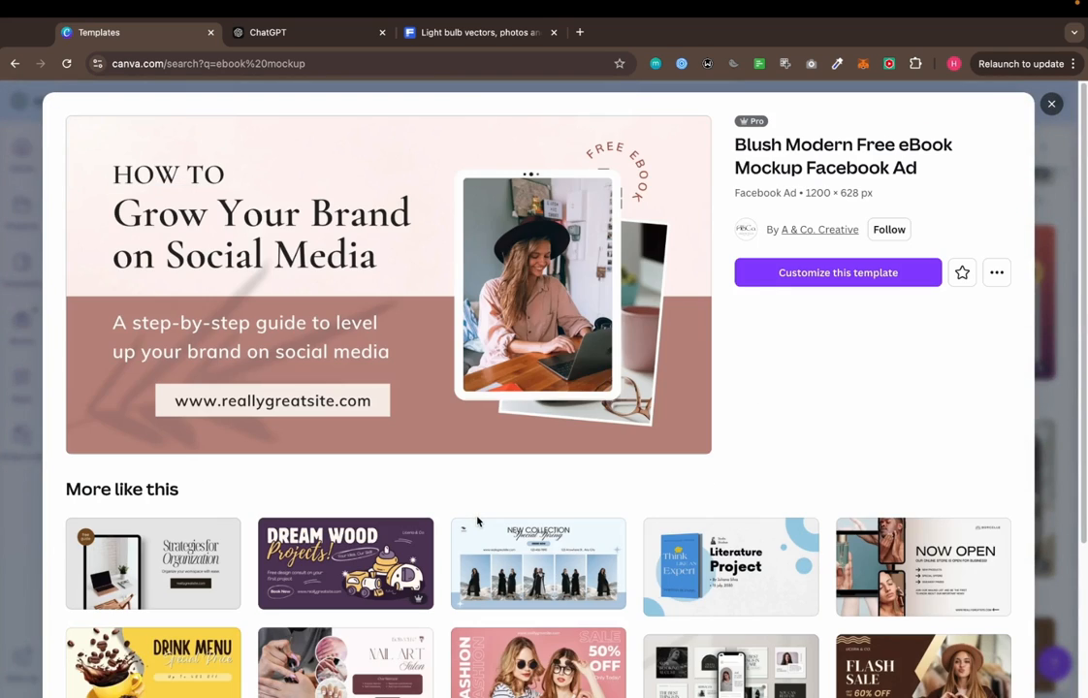
left_click(807, 276)
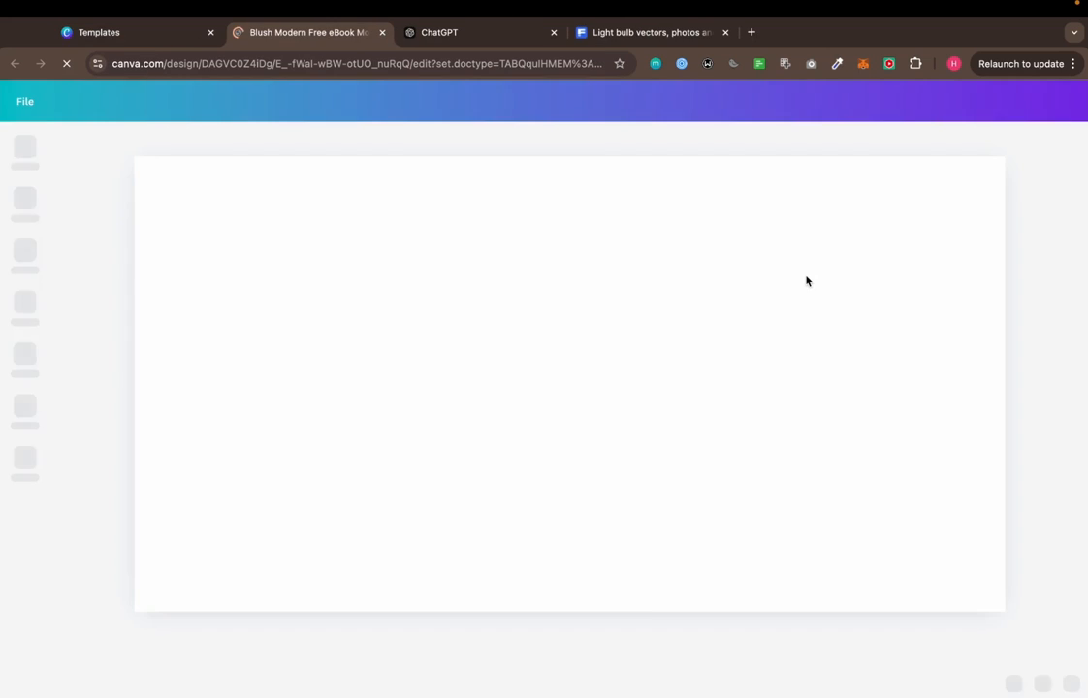
Upload profitableideas.png from the Downloads folder to the Canva uploads
left_click(792, 310)
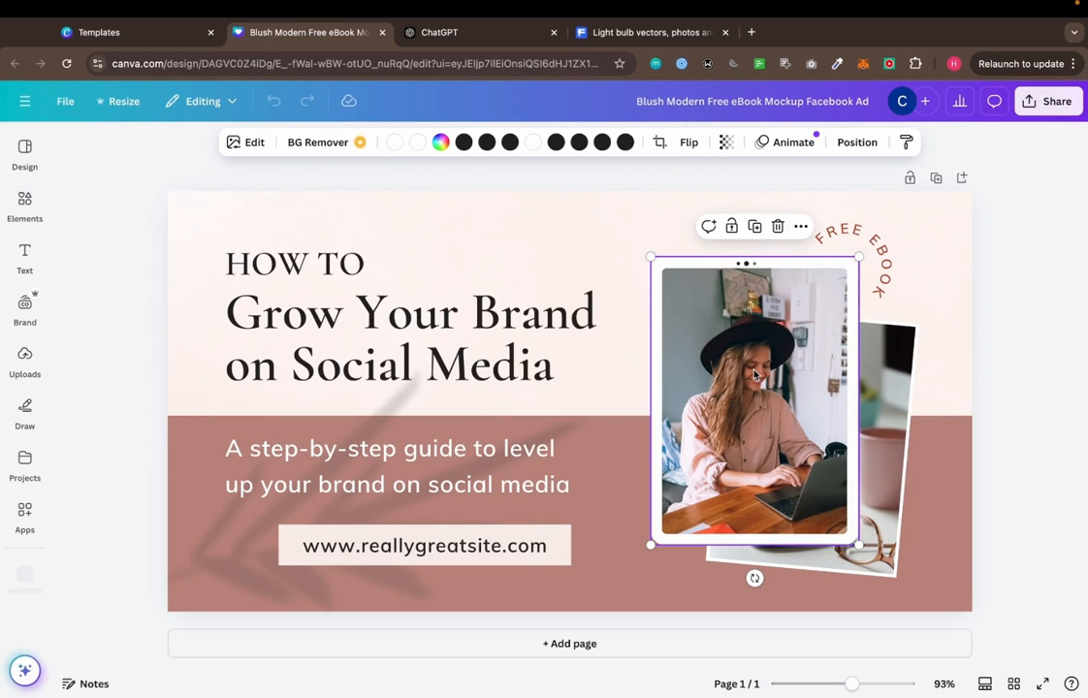
left_click(22, 361)
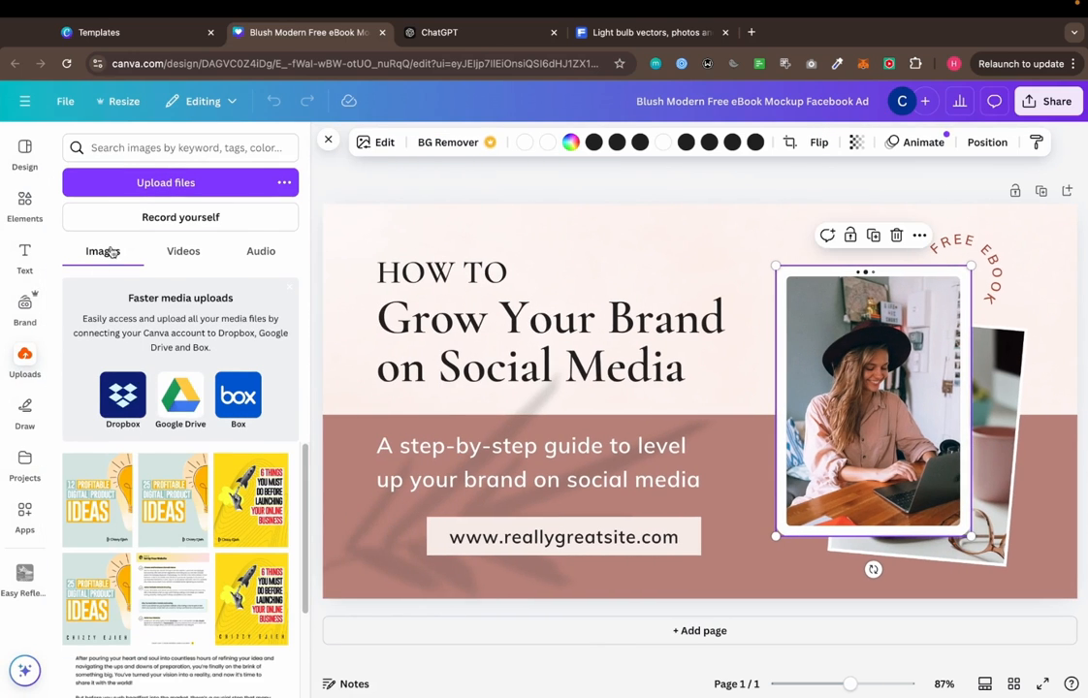
left_click(173, 188)
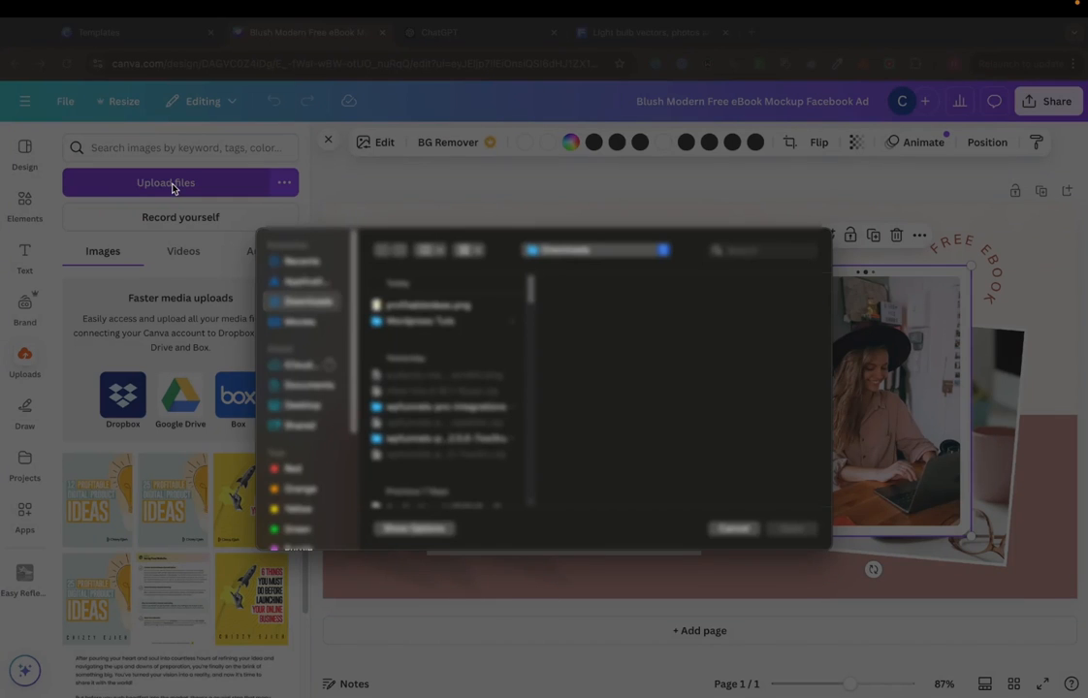
left_click(427, 304)
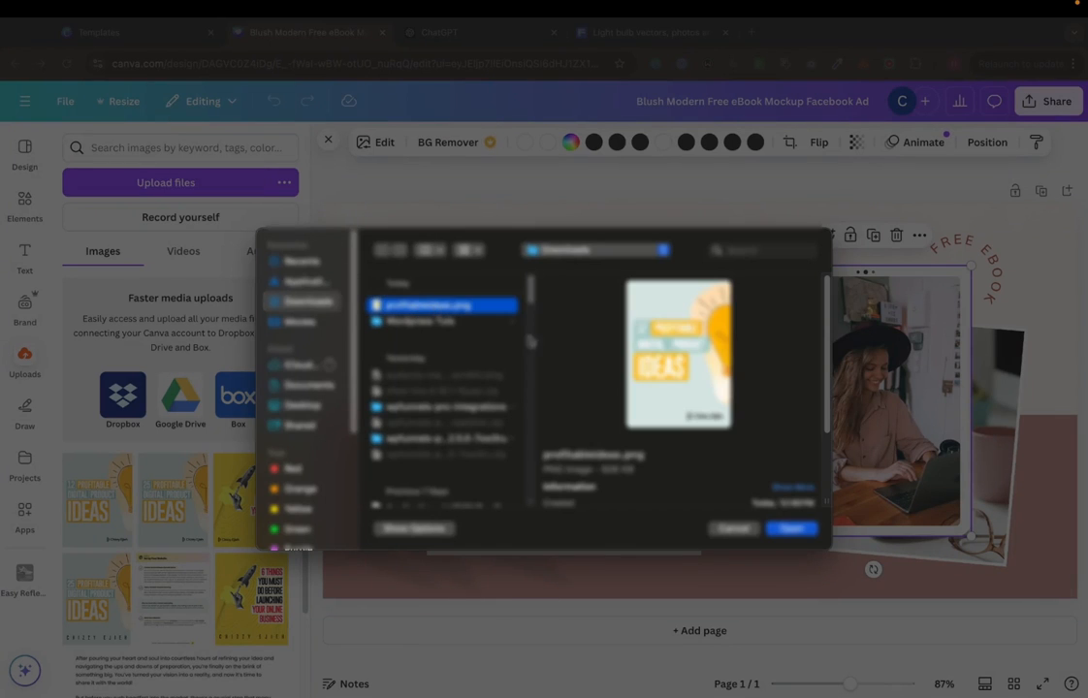
left_click(792, 528)
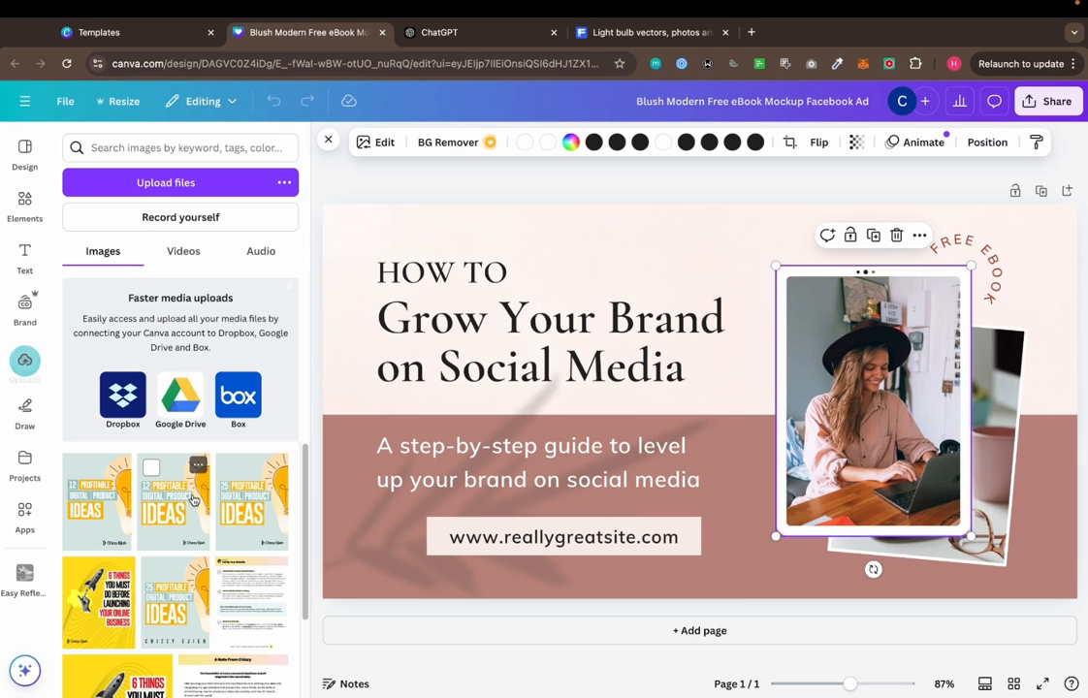
Add the uploaded cover to the design and drop it into the front tablet mockup in place of its photo
left_click(97, 503)
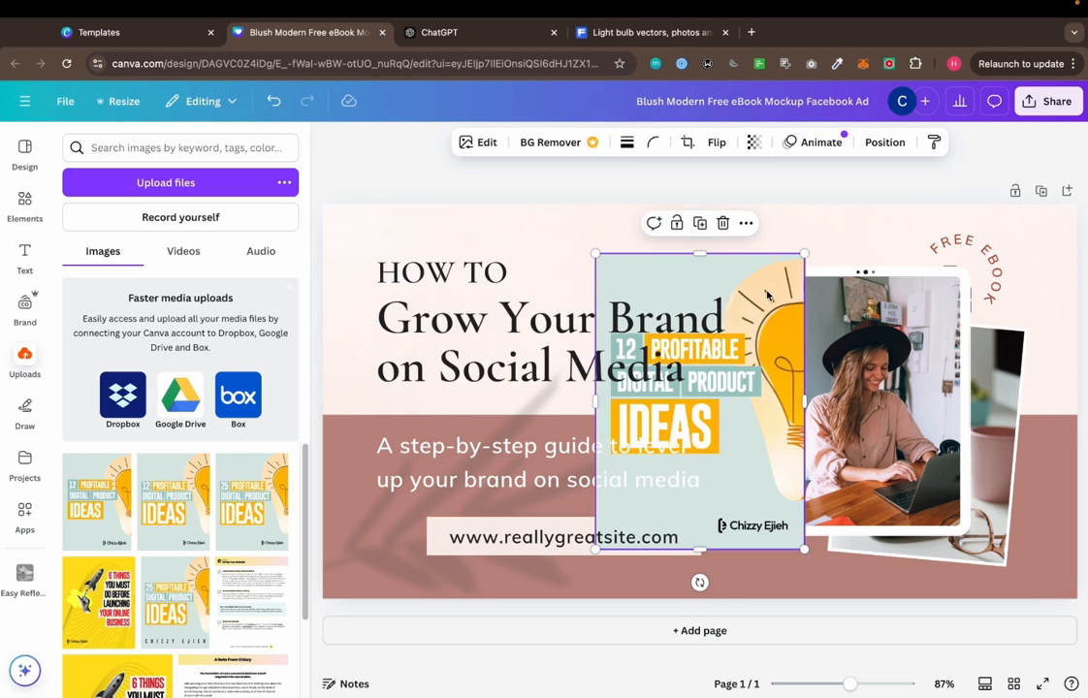
left_click_drag(766, 293, 861, 367)
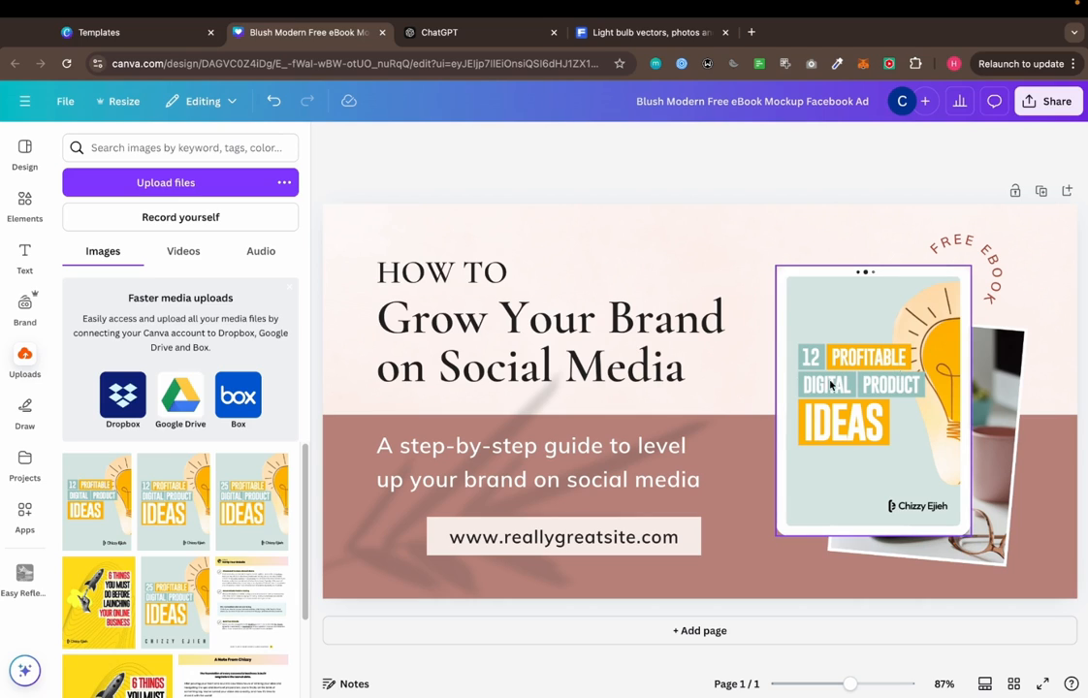
left_click(887, 385)
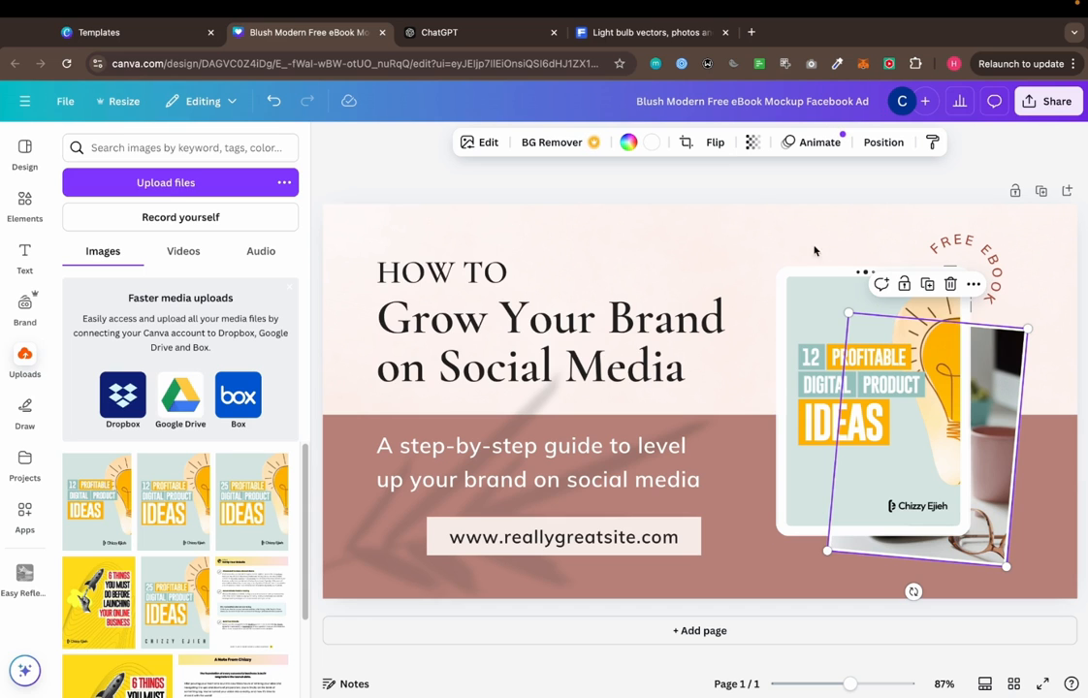
Switch back to Figma, paste the pdpi2 page frame beside the profitableideas cover and move it below the row of covers
key("ctrl+Left")
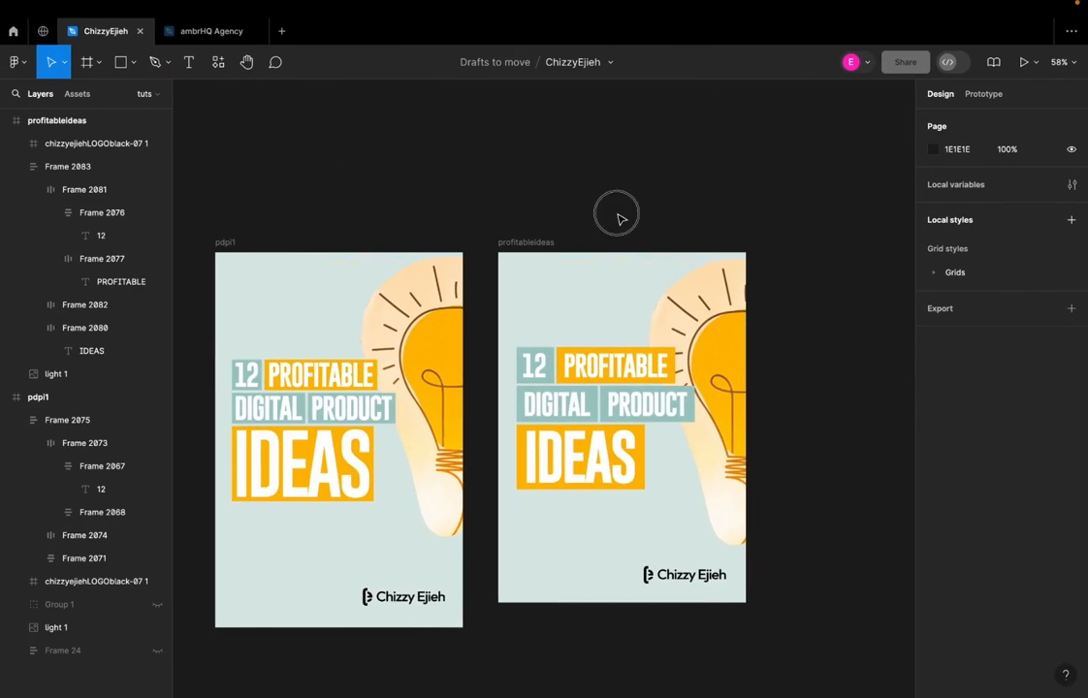
scroll(755, 302, "right", 3)
key("ctrl+v")
mouse_move(474, 202)
left_mouse_down()
mouse_move(462, 205)
mouse_move(472, 206)
left_mouse_up()
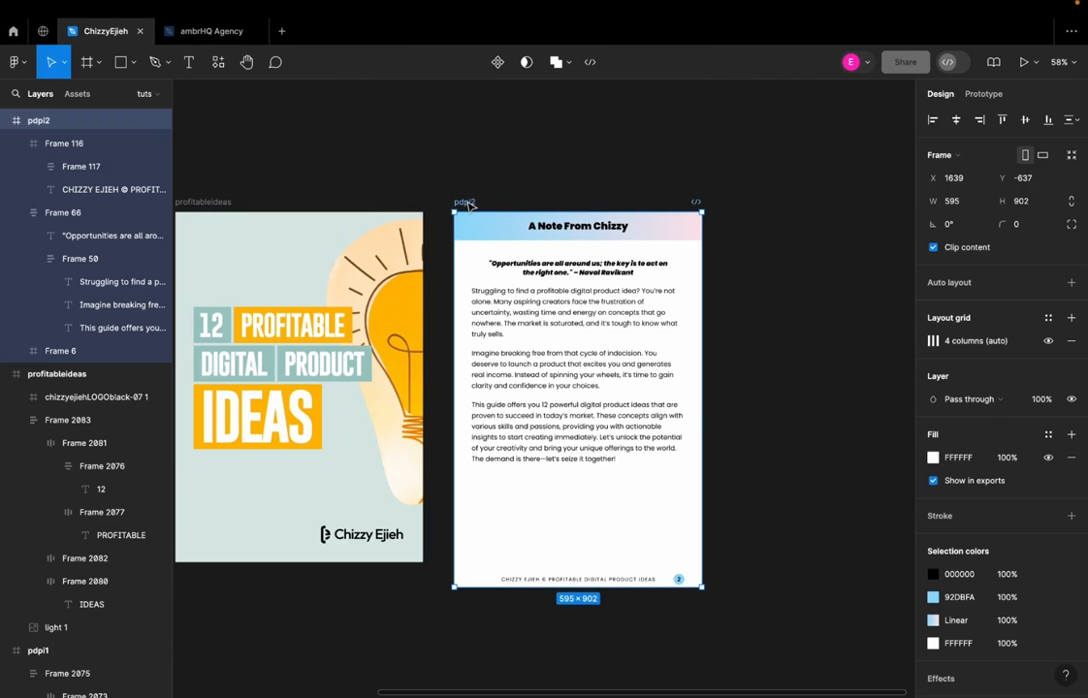
left_click_drag(474, 204, 467, 202)
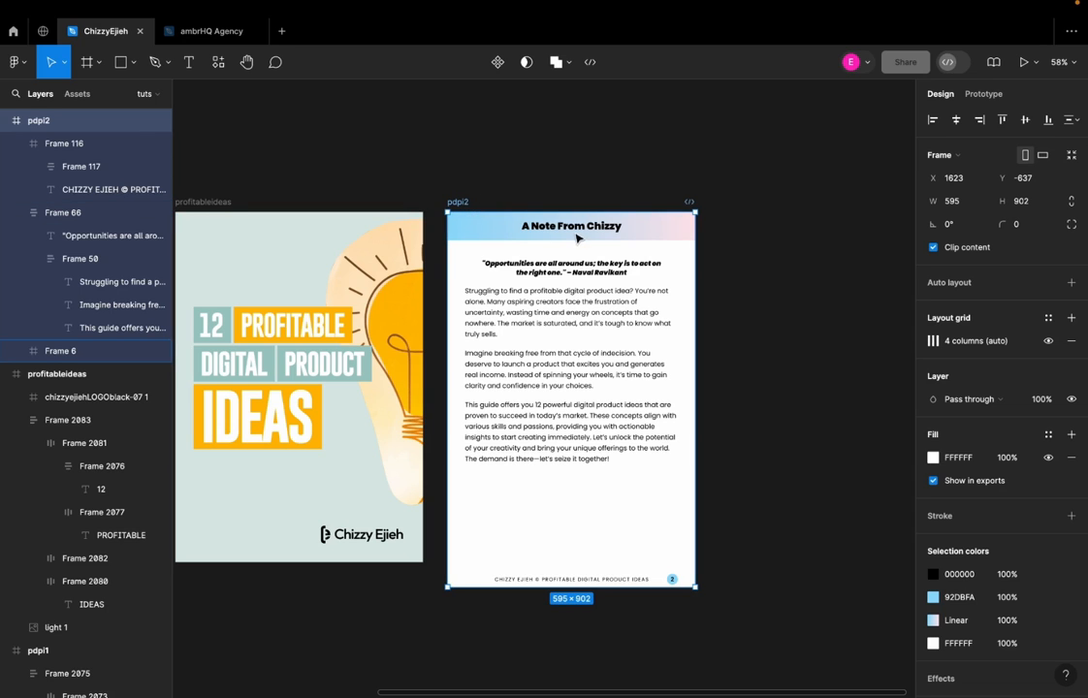
left_click_drag(465, 205, 611, 374)
scroll(677, 284, "down", 3)
scroll(678, 284, "down", 2, "ctrl")
left_click_drag(631, 247, 517, 418)
Duplicate the profitableideas frame and place the copy beside the original at X 1631, Y -637
scroll(559, 339, "up", 2)
left_click(303, 152)
left_click_drag(303, 153, 532, 165, "alt")
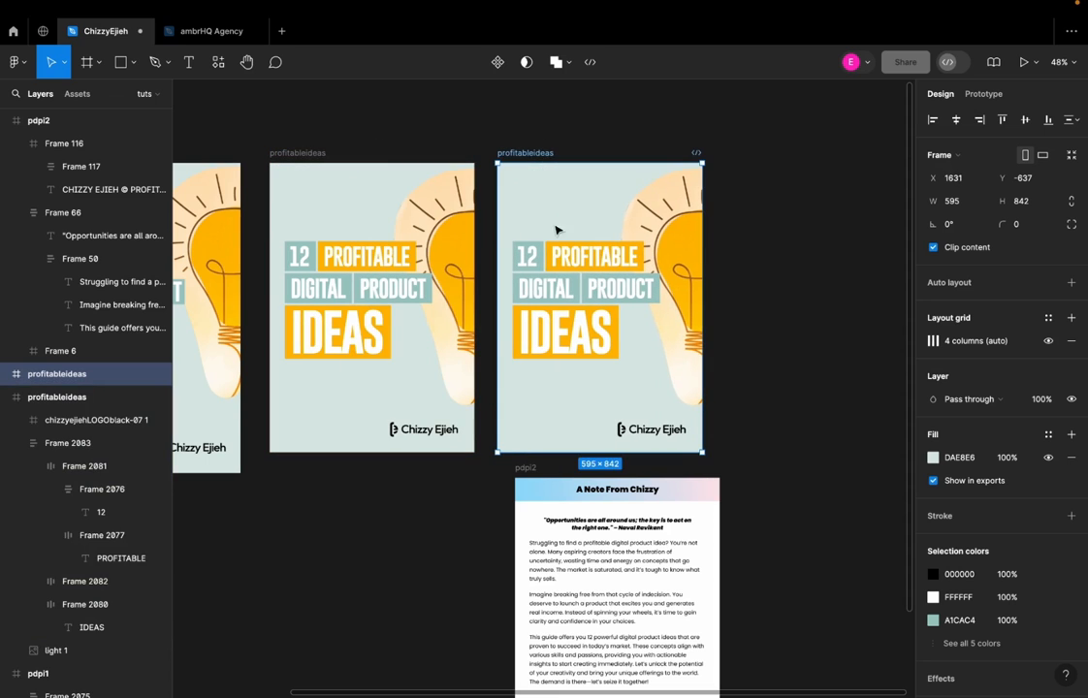
Delete the headline group, light bulb image and logo from the duplicated profitableideas frame
left_click(568, 261)
left_click(676, 231, "shift")
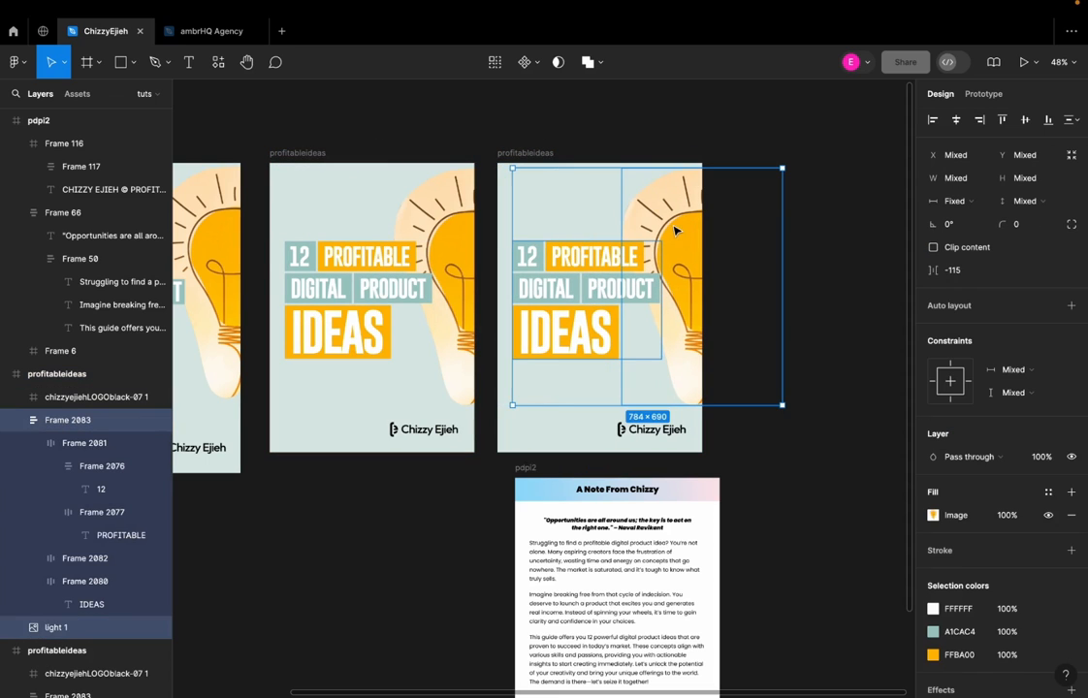
key("Delete")
left_click(639, 432)
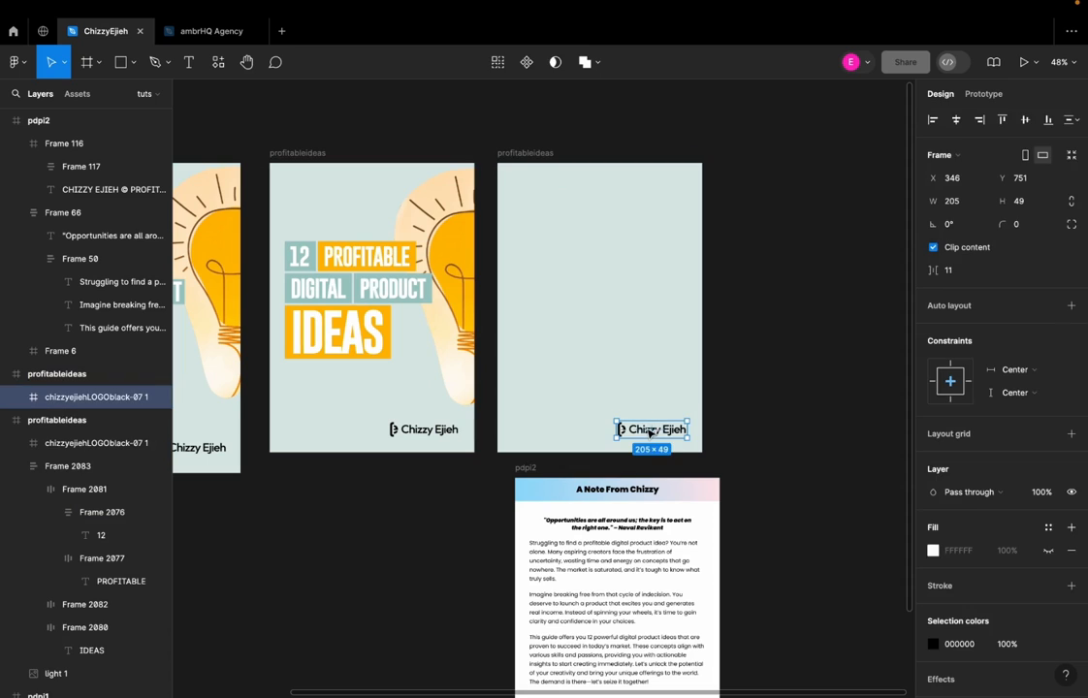
key("Delete")
Change the emptied duplicate frame's fill to white, FFFFFF
left_click(545, 154)
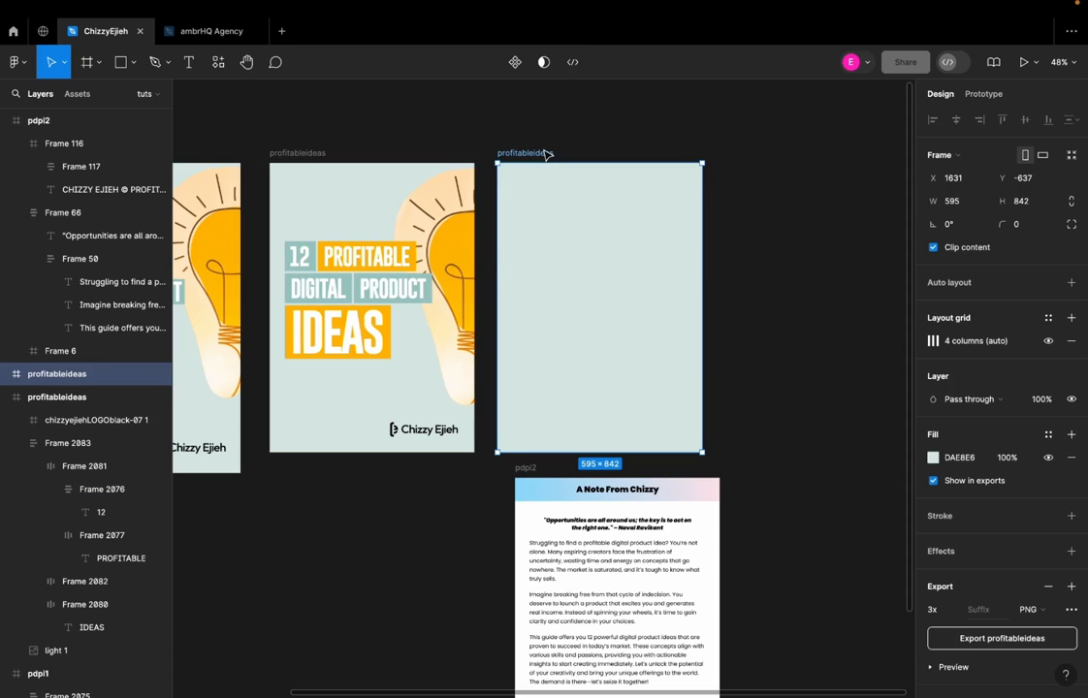
left_click(934, 458)
left_click_drag(785, 357, 678, 226)
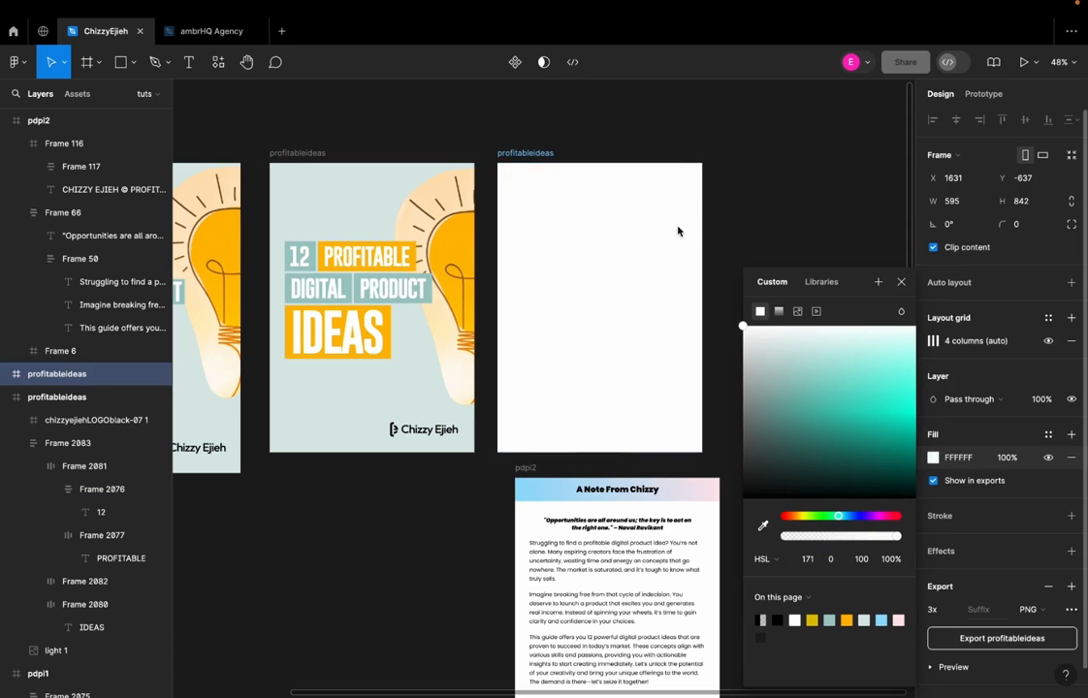
Draw a header frame 595 wide and about 83 high across the top of the blank white profitableideas page
left_click(647, 465)
scroll(626, 617, "up", 3)
left_click(480, 620)
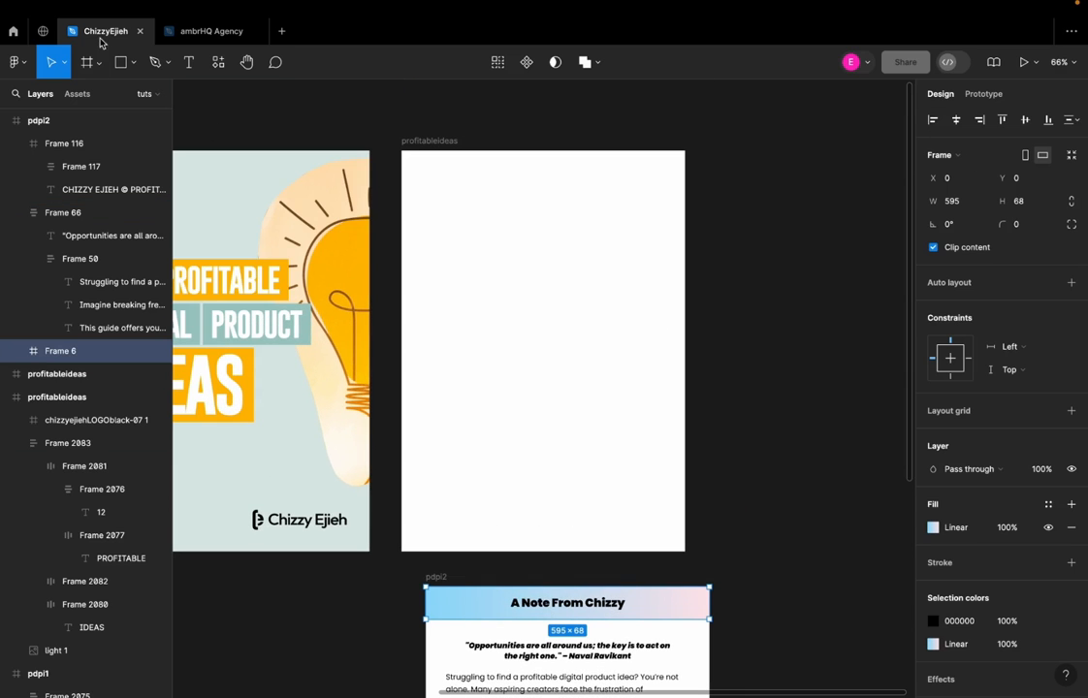
left_click(86, 62)
left_click_drag(401, 152, 685, 190)
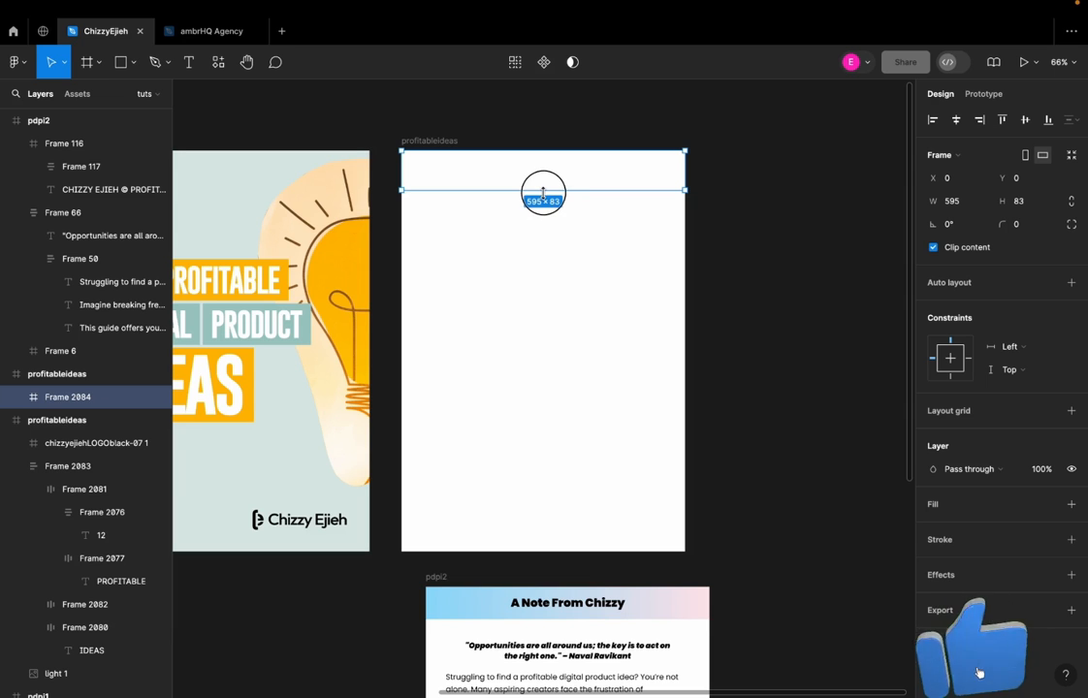
Check the size of the pdpi2 header and set the new header frame's height to 68
left_click(654, 602)
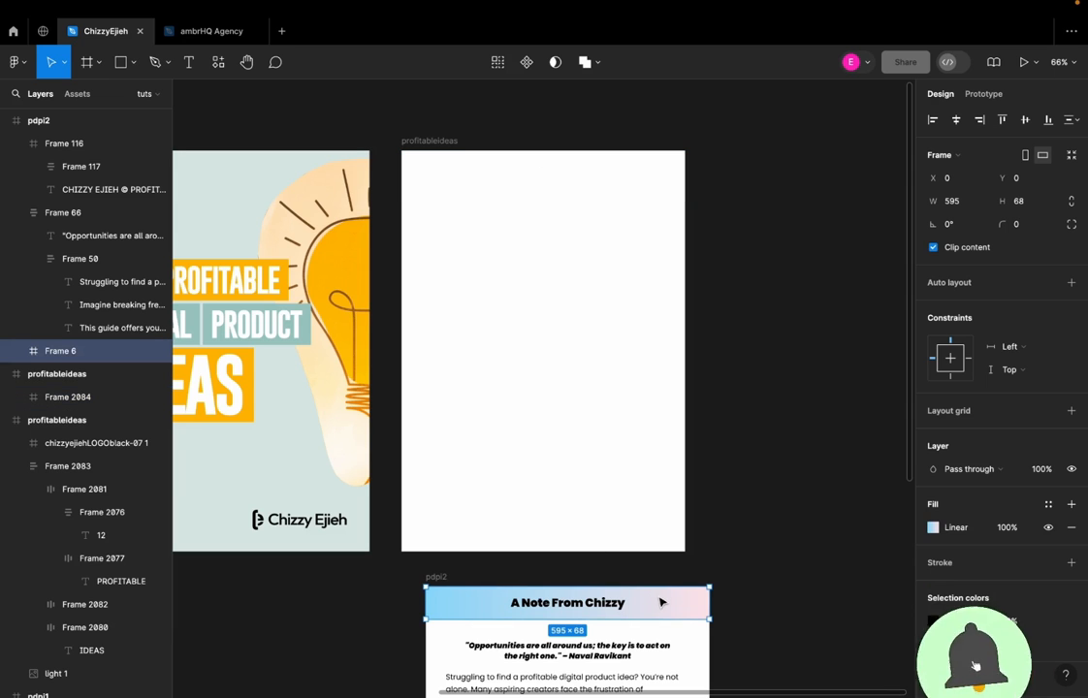
left_click(591, 189)
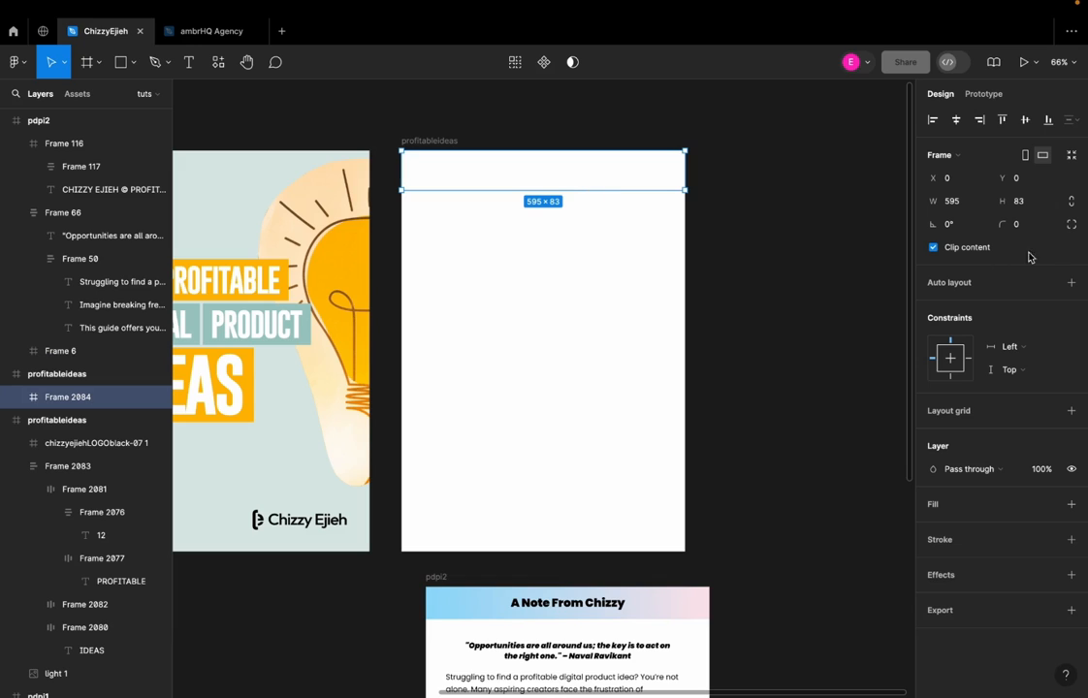
left_click(1023, 202)
type("68")
key("Return")
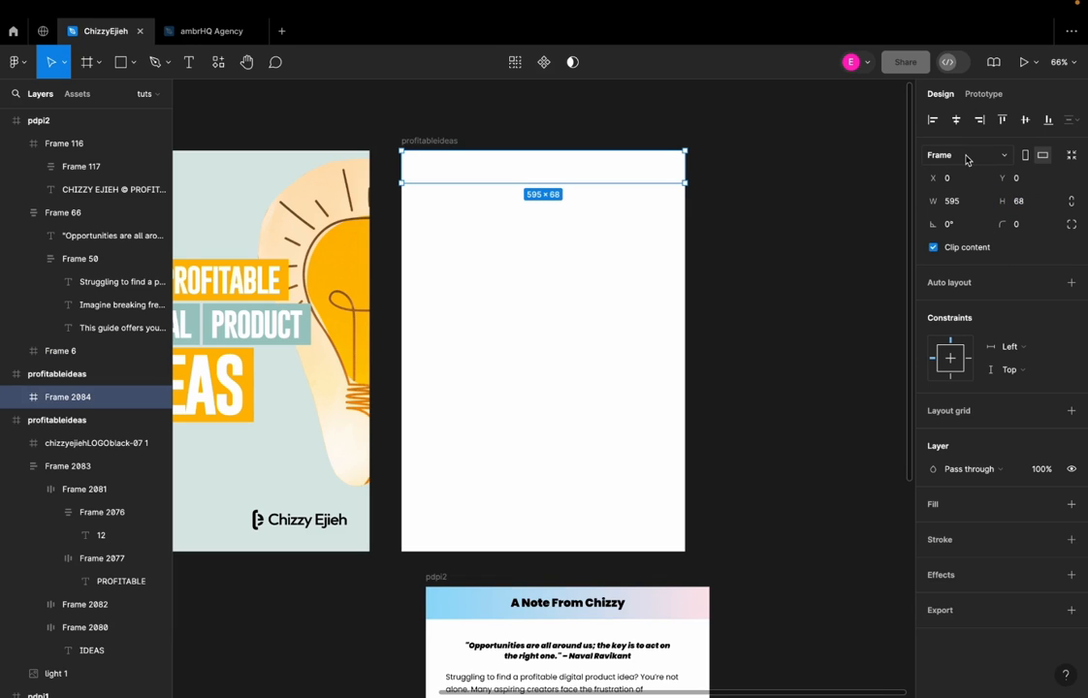
Add a fill to the new header frame and color it a dusty pink
left_click(830, 215)
left_click(660, 182)
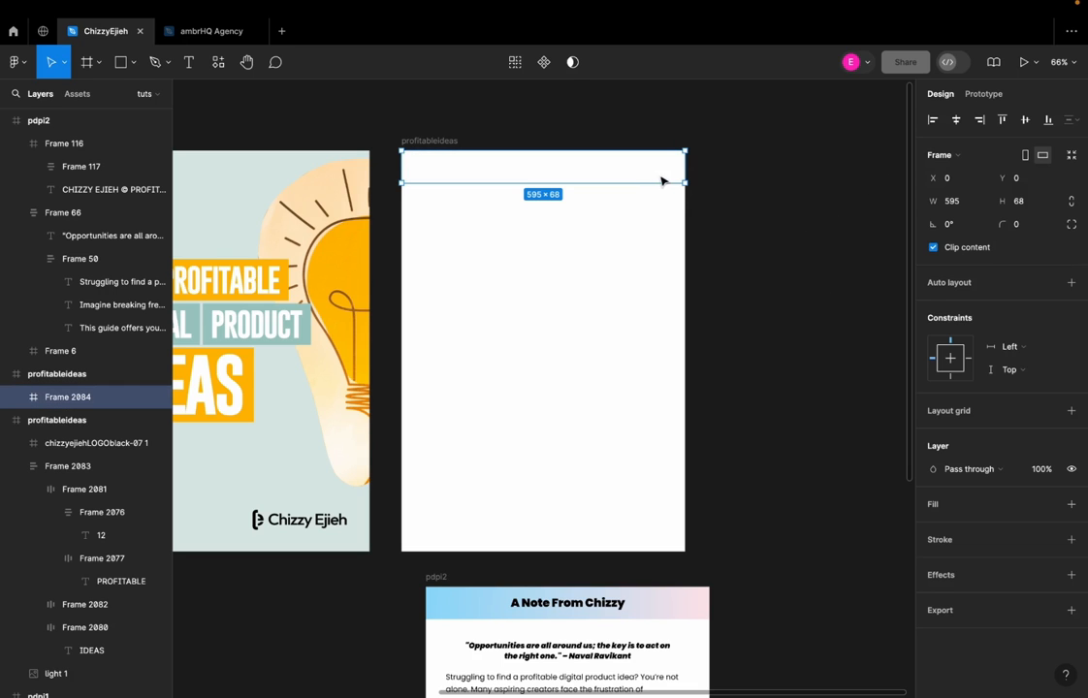
left_click(1070, 505)
scroll(877, 560, "down", 1)
left_click(933, 528)
left_click(820, 365)
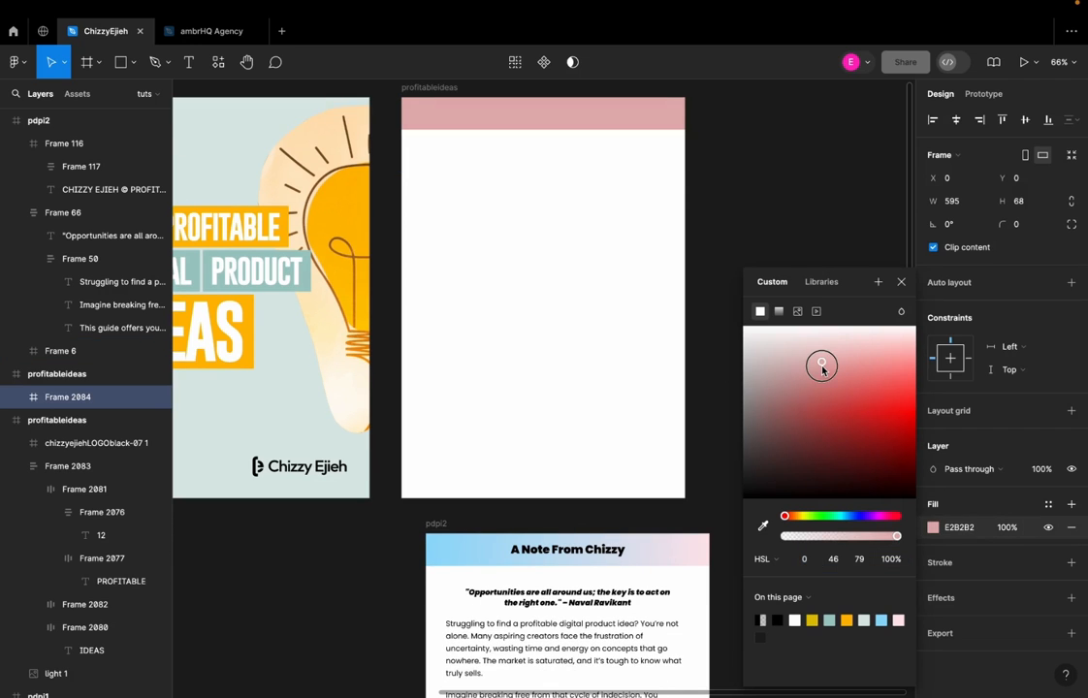
left_click(793, 164)
Change the header frame's fill to a linear gradient and set its 0% stop to 92DBFA, taken from the pdpi2 header
left_click(492, 545)
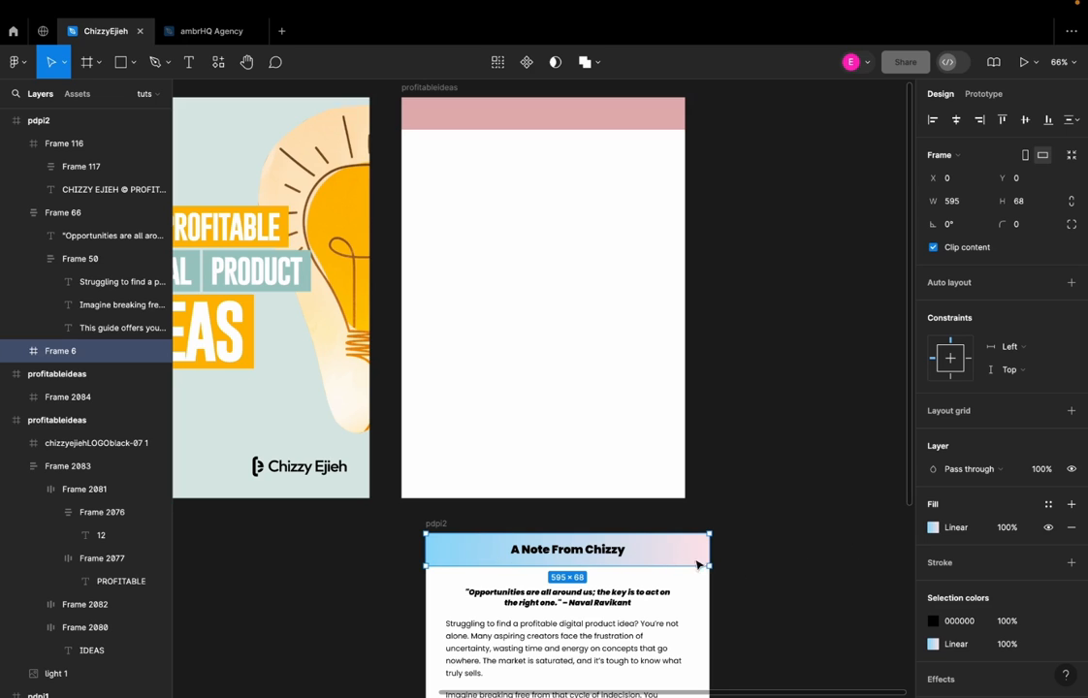
left_click(931, 532)
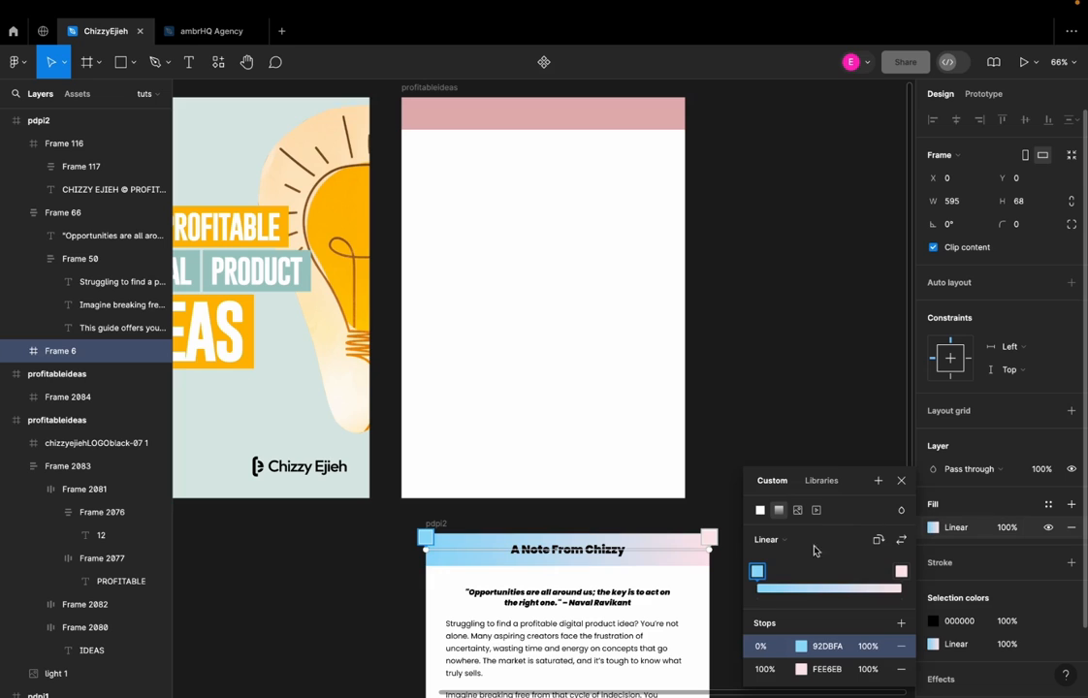
left_click(829, 643)
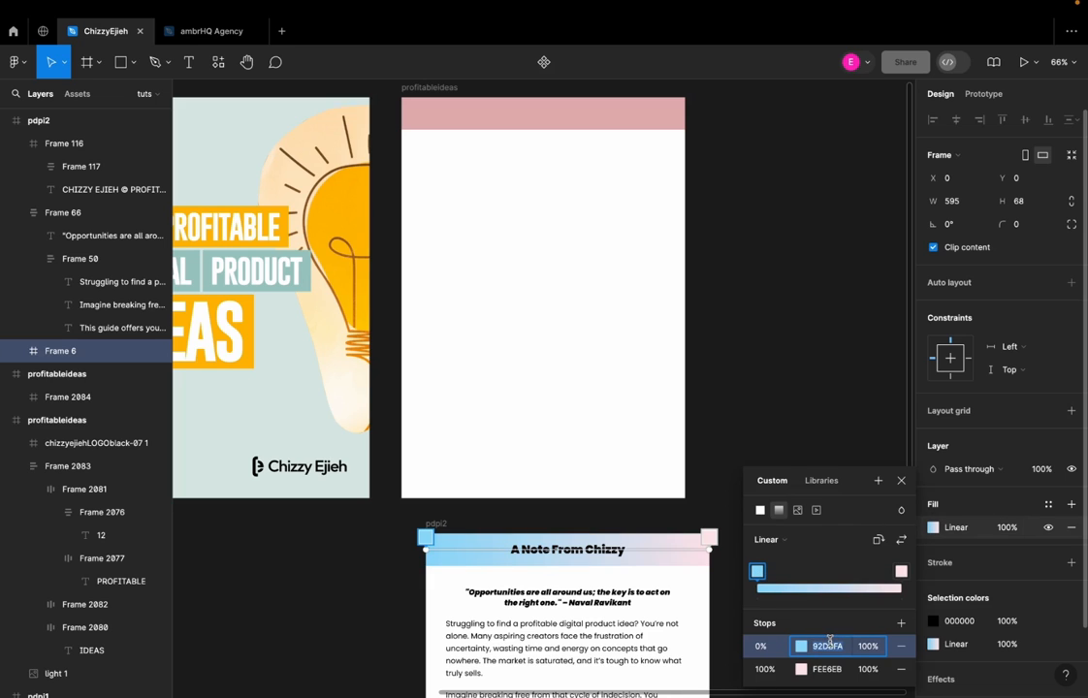
scroll(707, 531, "up", 1)
left_click(577, 150)
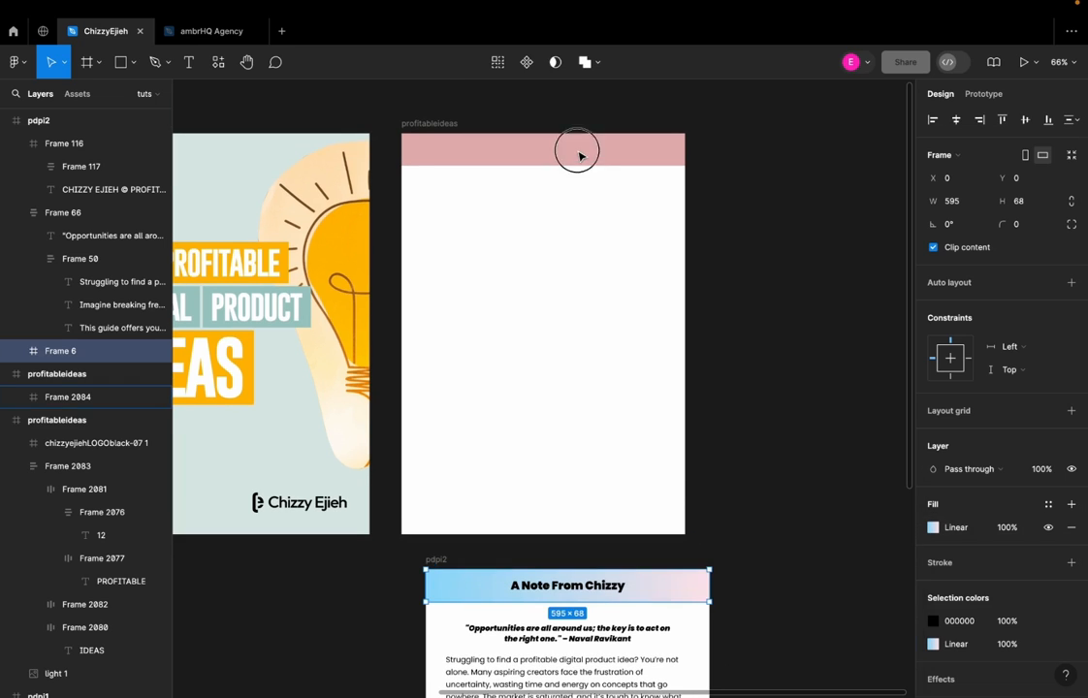
left_click(577, 150)
left_click(933, 528)
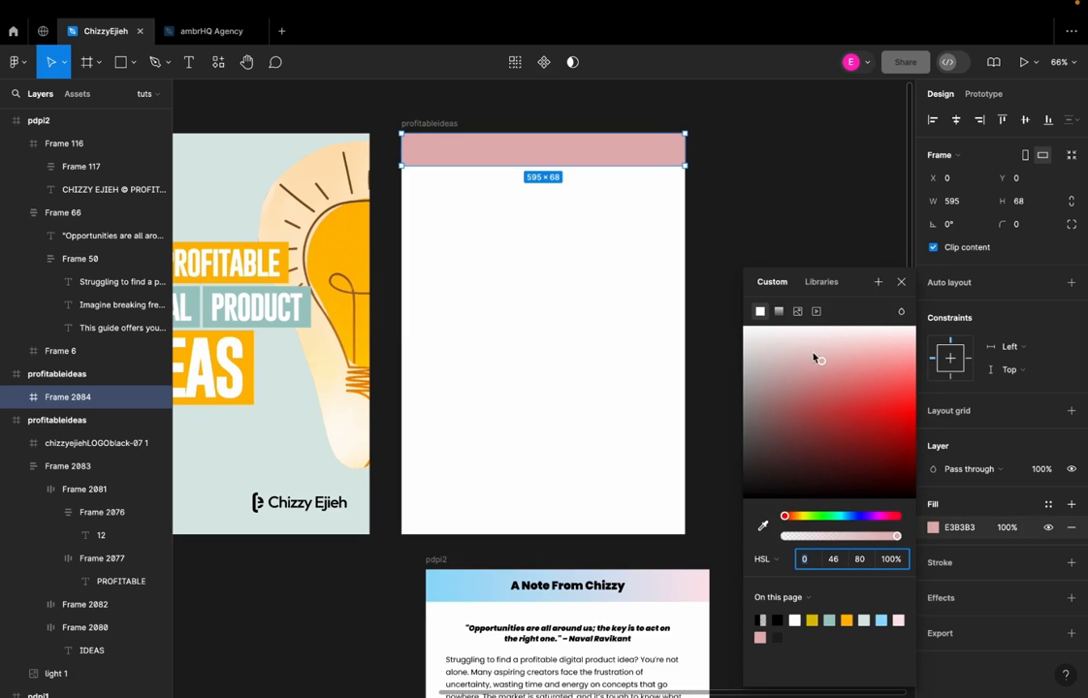
left_click(779, 312)
left_click(829, 447)
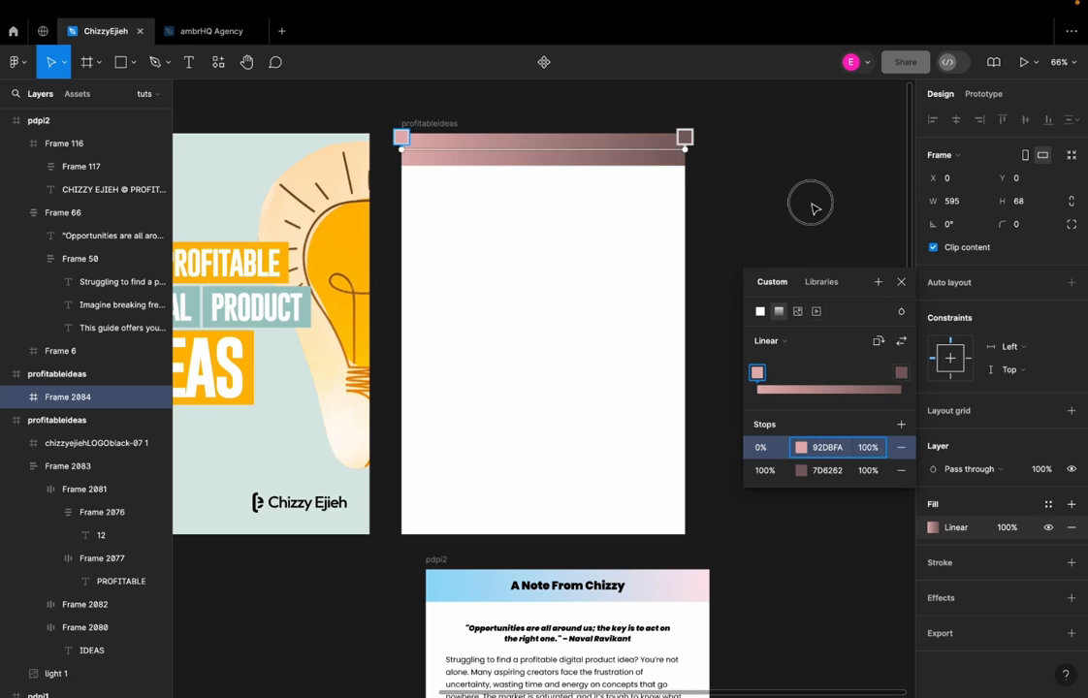
type("92DBFA")
key("Return")
key("Escape")
Set the 100% stop of the new header's gradient to FEE6EB, copied from the pdpi2 header
scroll(746, 368, "down", 3)
left_click(692, 484)
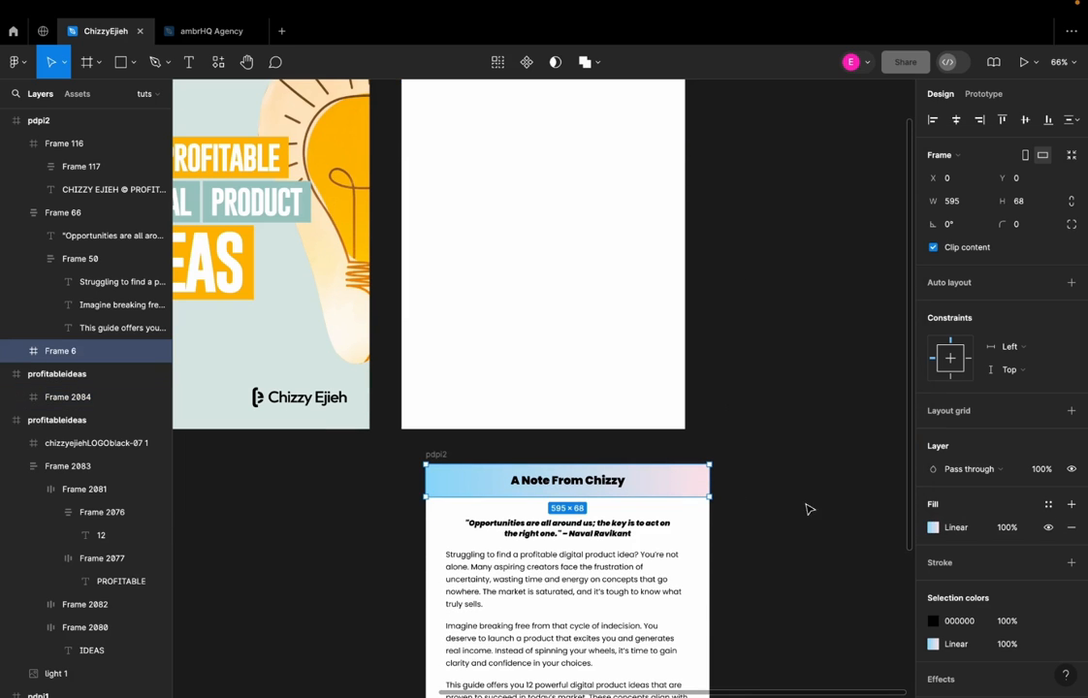
left_click(933, 528)
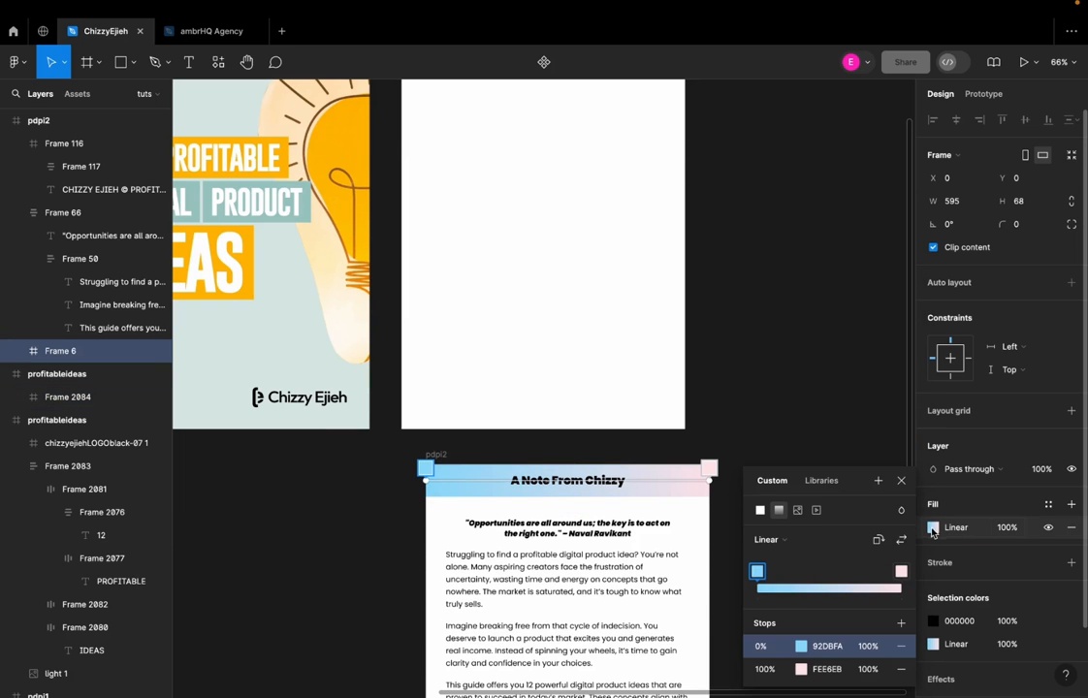
left_click(902, 572)
left_click(820, 669)
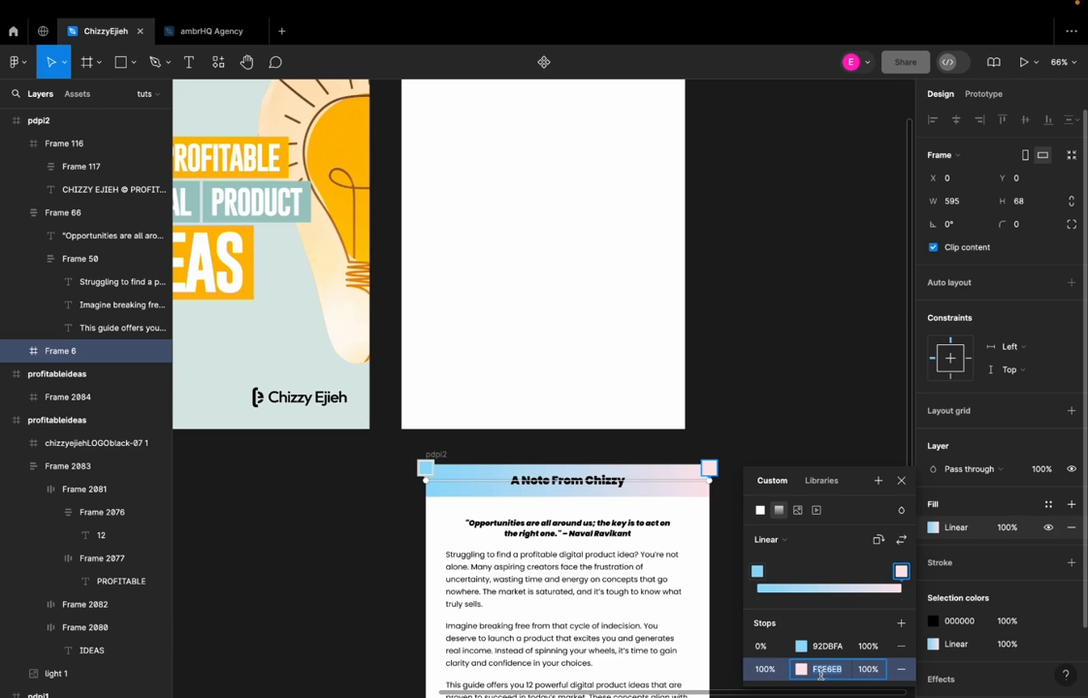
scroll(644, 488, "up", 3)
left_click(610, 255)
left_click(649, 267)
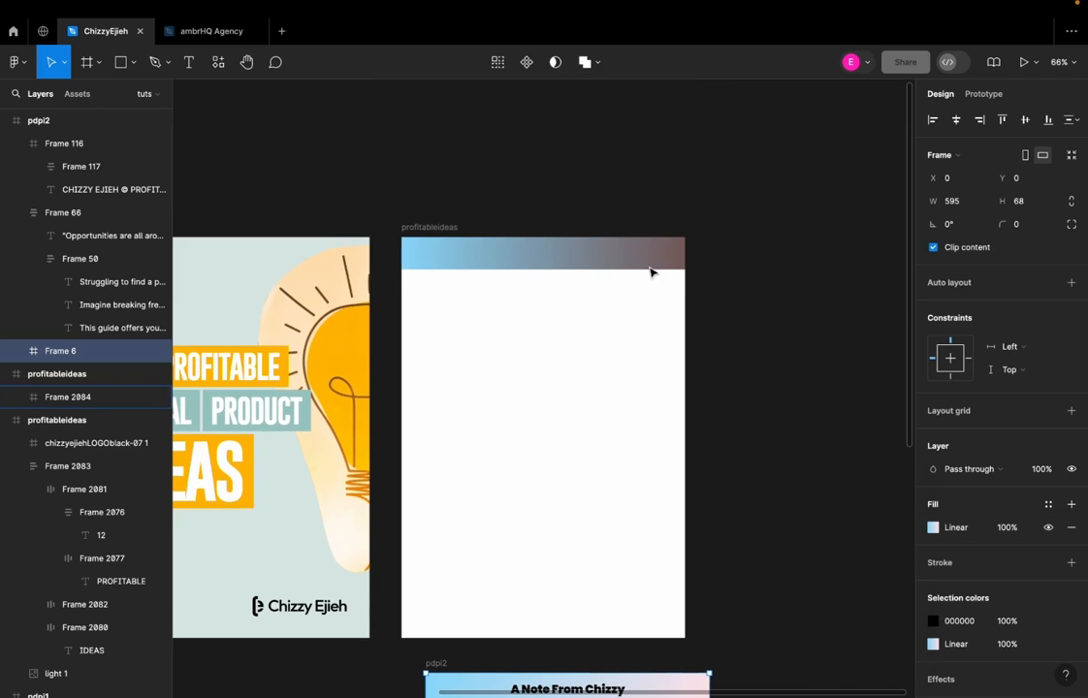
left_click(934, 529)
left_click(901, 572)
left_click(826, 669)
type("FEE6EB")
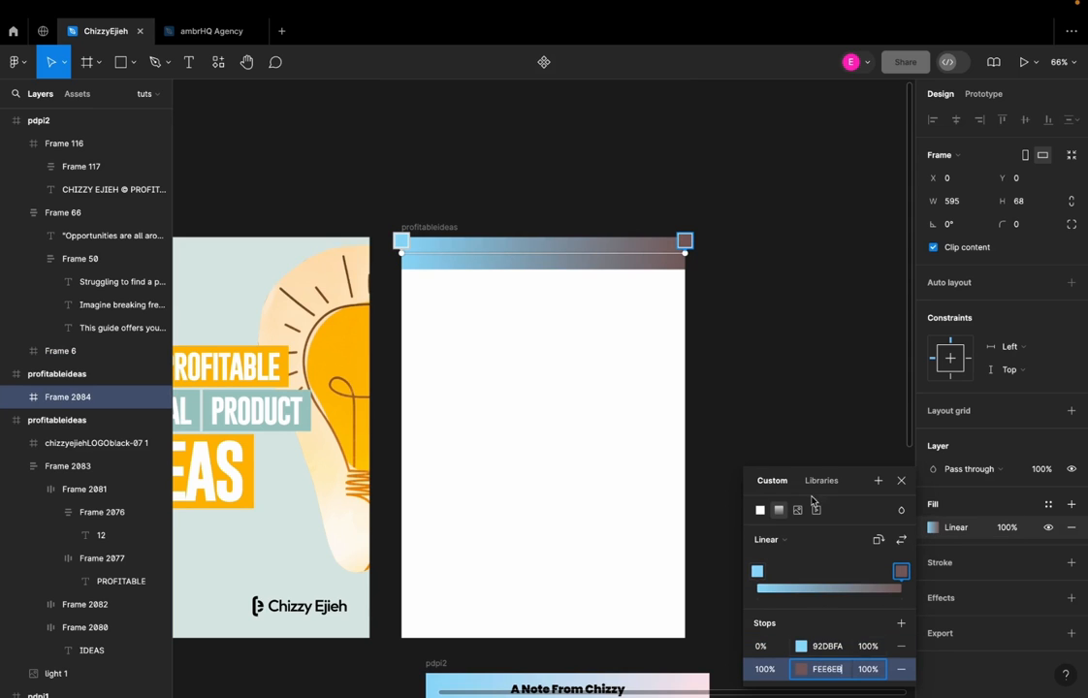
left_click(789, 326)
Increase the new gradient header frame's height to 77
scroll(529, 533, "down", 2)
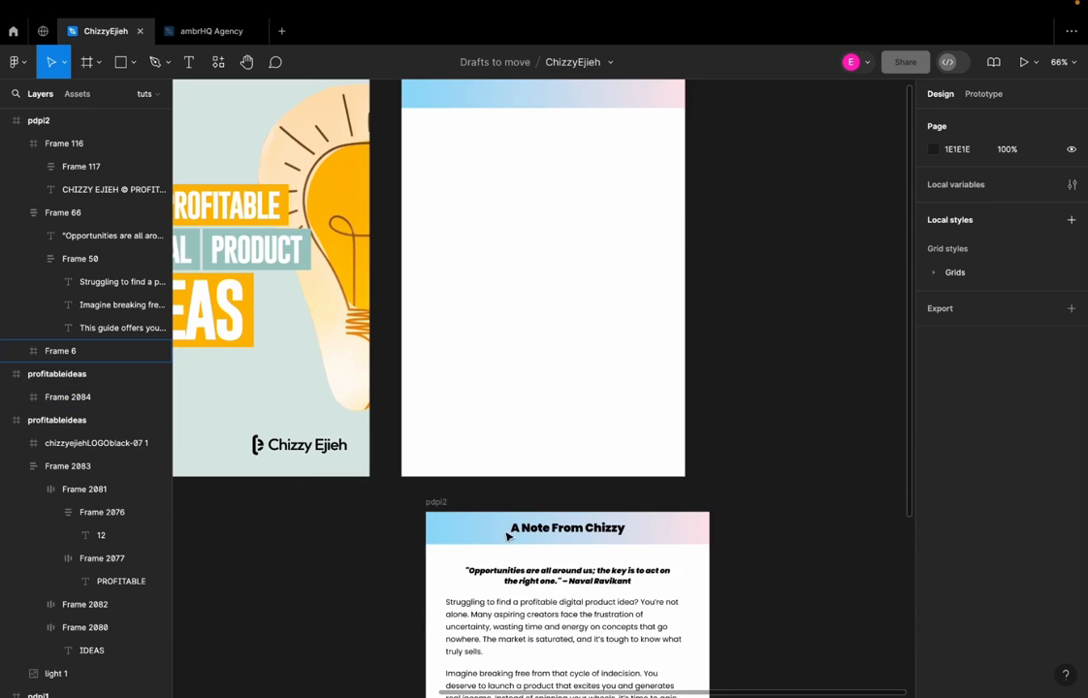
scroll(595, 537, "up", 2)
left_click(579, 208)
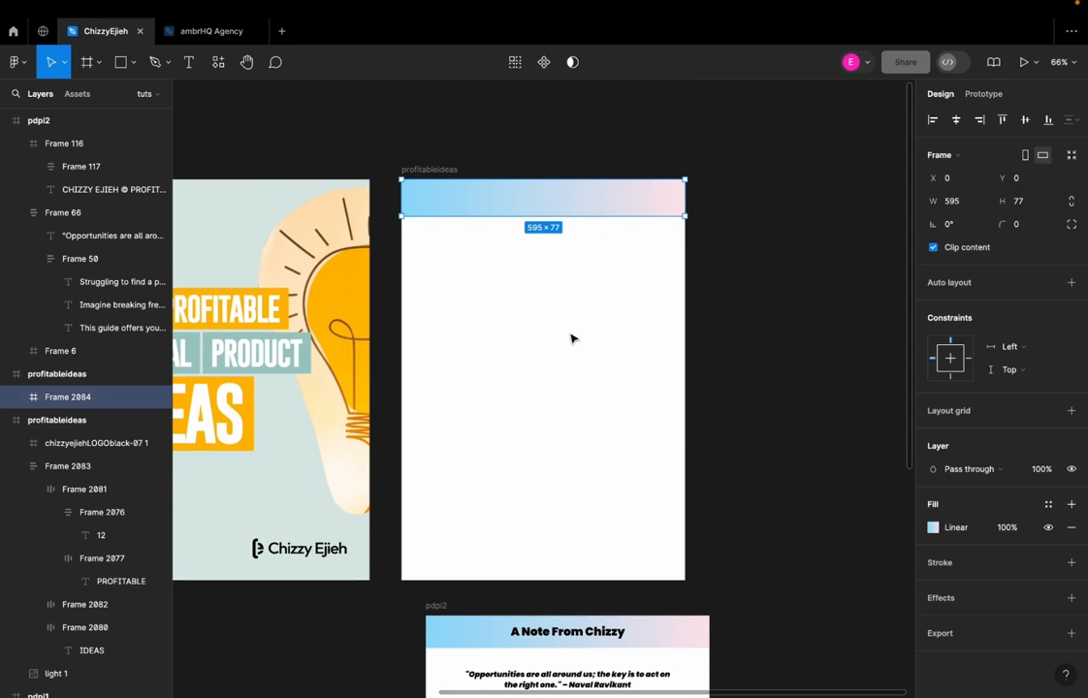
Add a text heading on the white page below the gradient header, with the same wording as the pdpi2 page's title
scroll(571, 368, "down", 1)
key("Escape")
key("t")
left_click(522, 312)
type("A No")
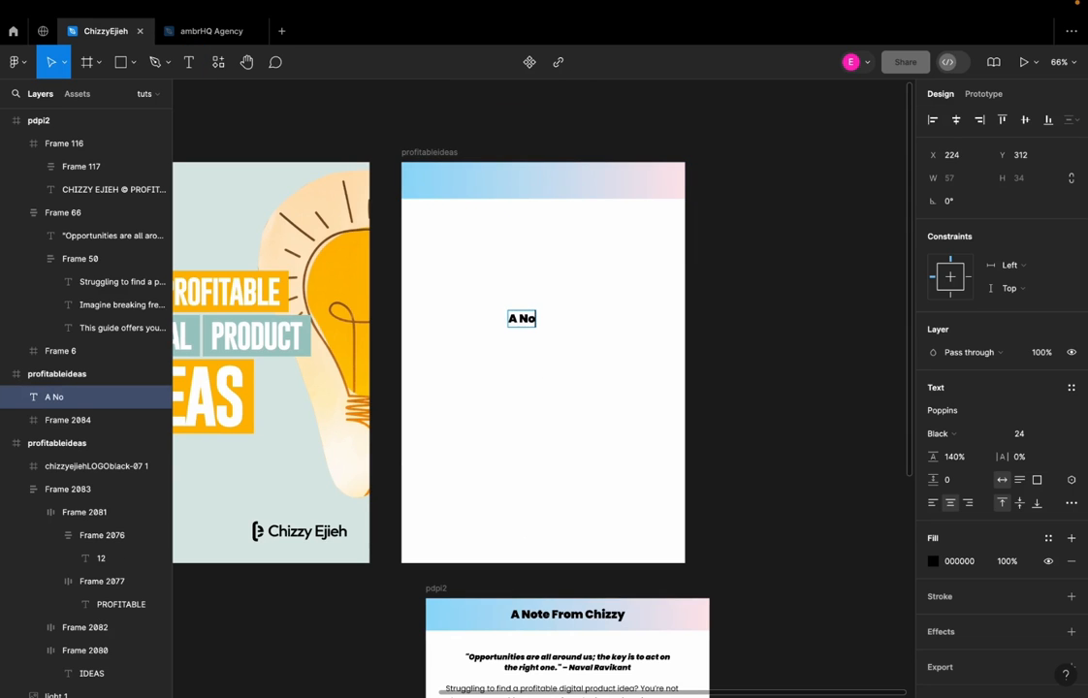
type("te From Chizzy")
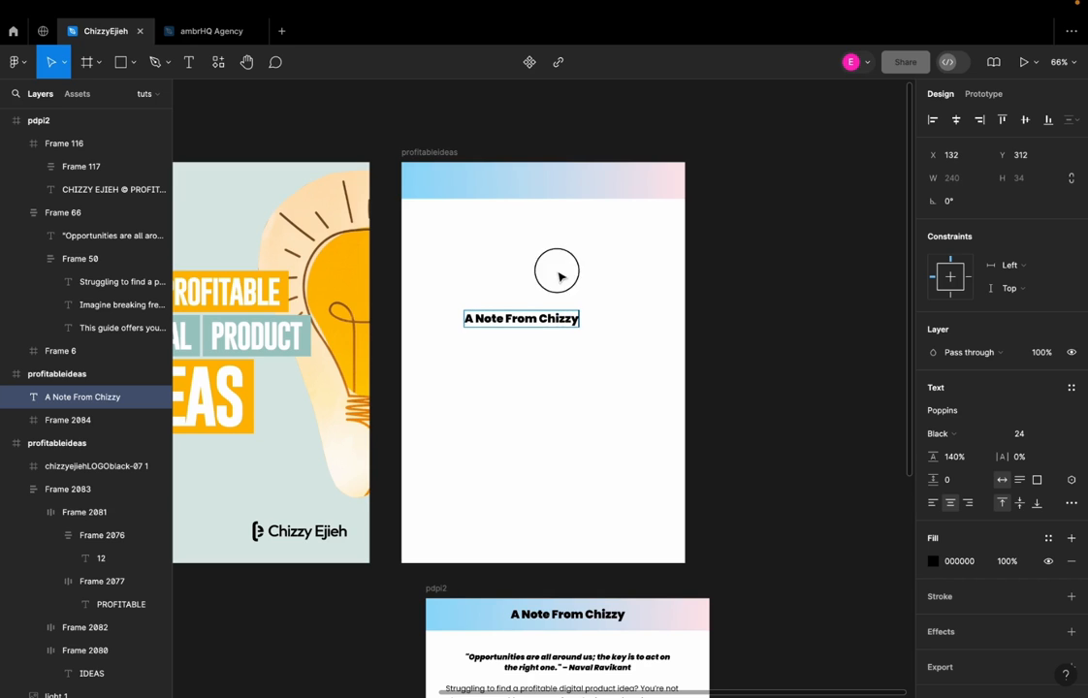
key("Escape")
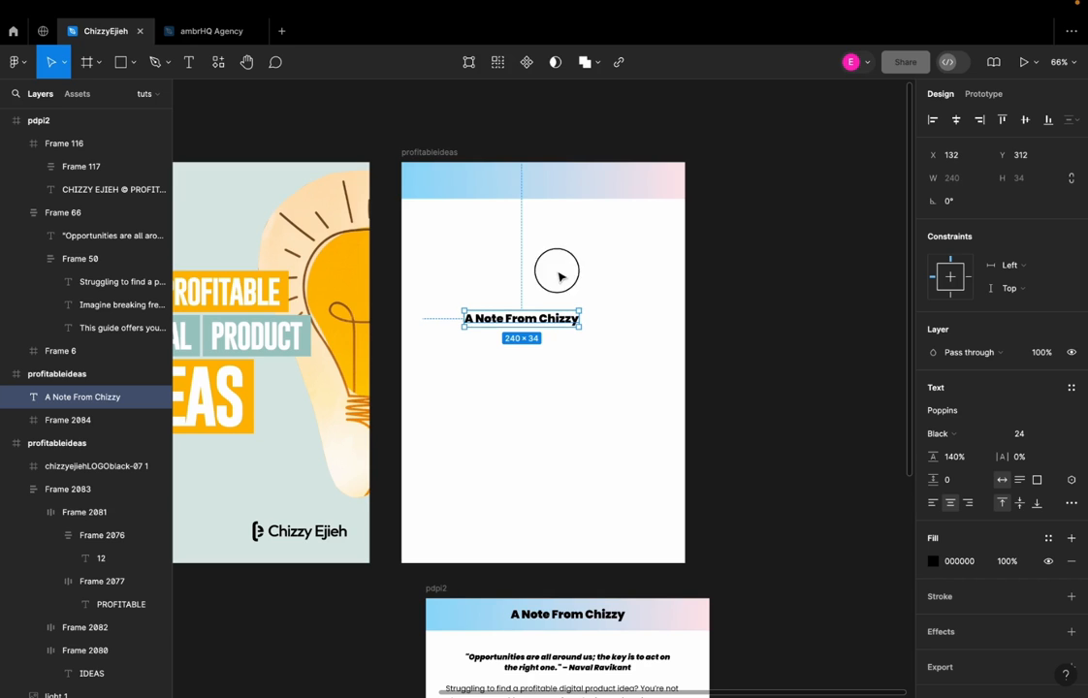
Move the heading text into the gradient header frame and center it vertically and horizontally
scroll(552, 311, "up", 2)
left_click_drag(520, 351, 532, 229)
key("Escape")
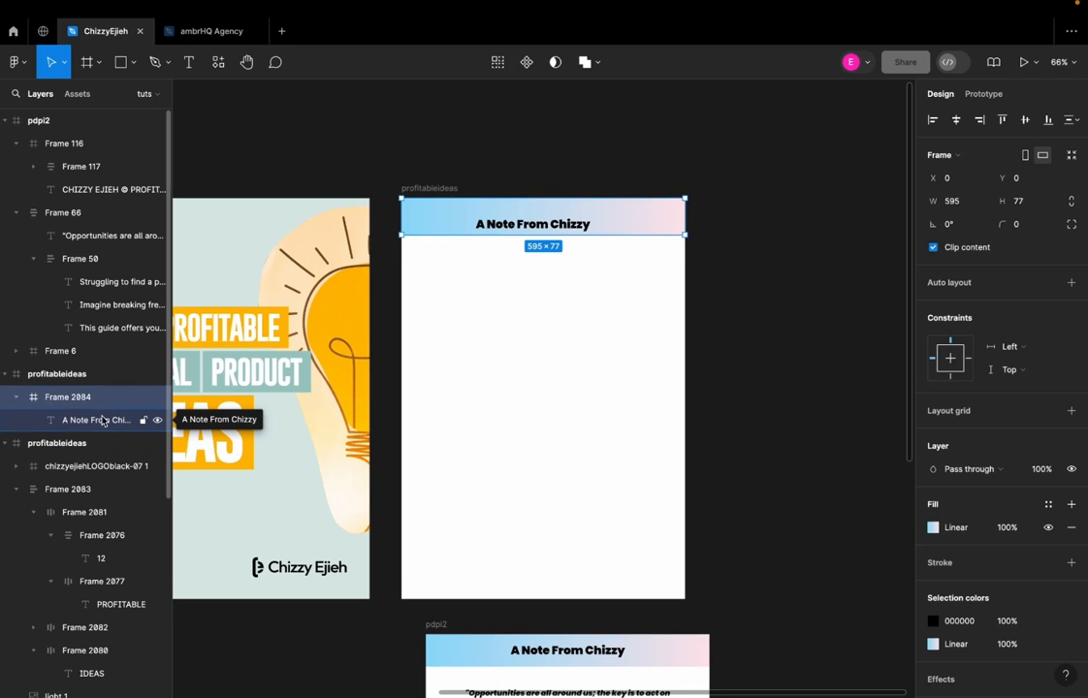
left_click(79, 417)
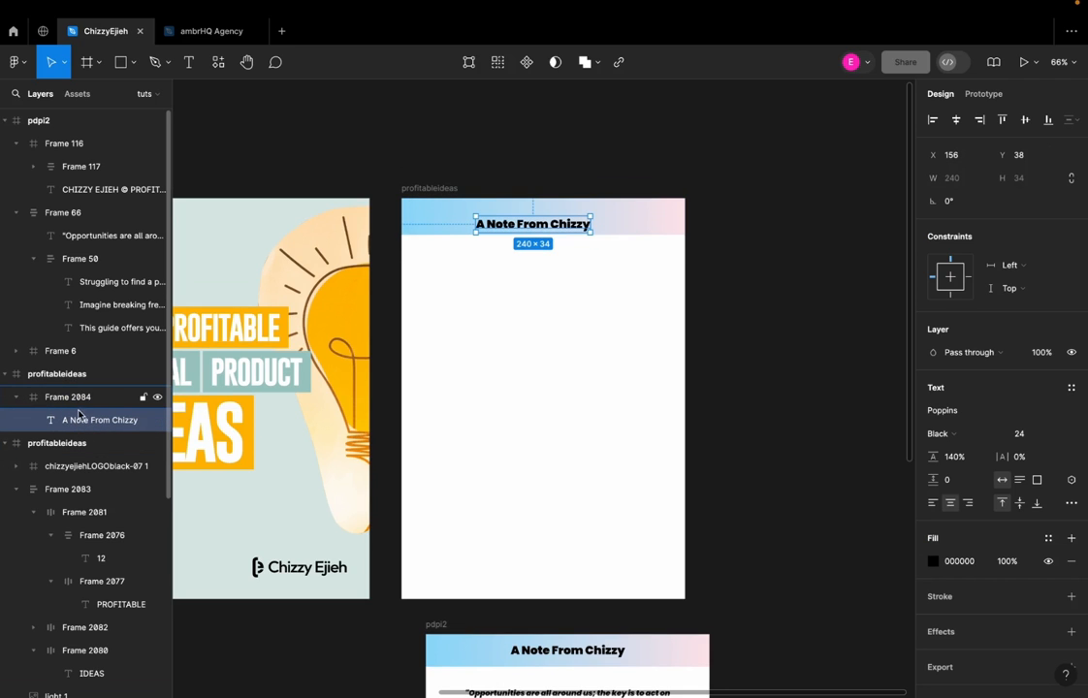
left_click(1023, 121)
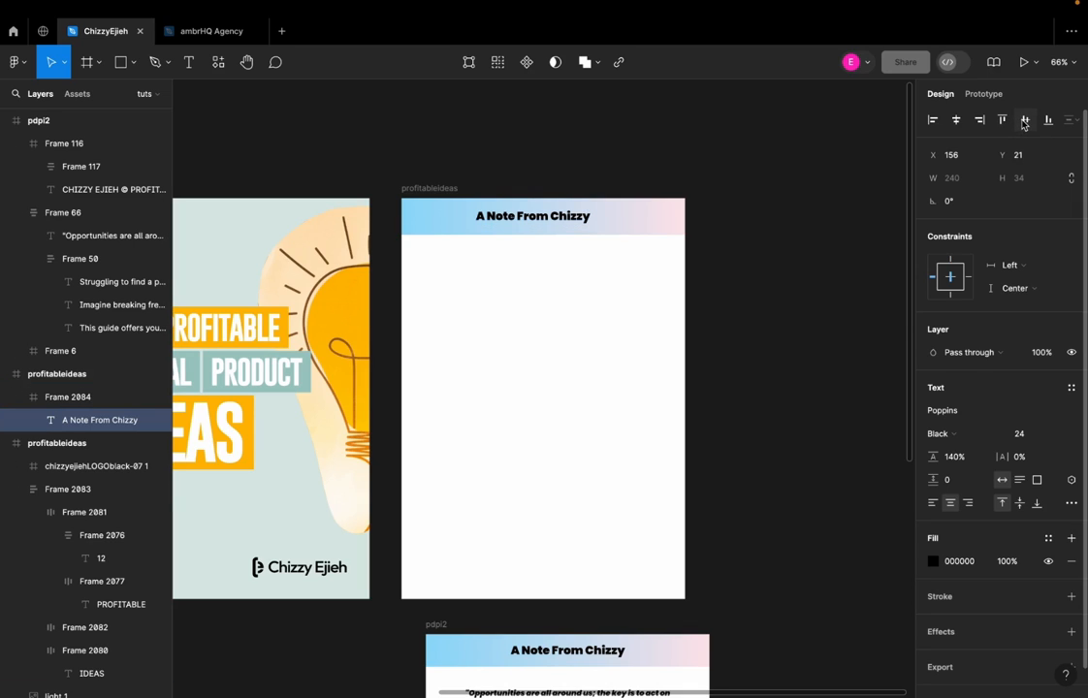
left_click(957, 121)
left_click(588, 179)
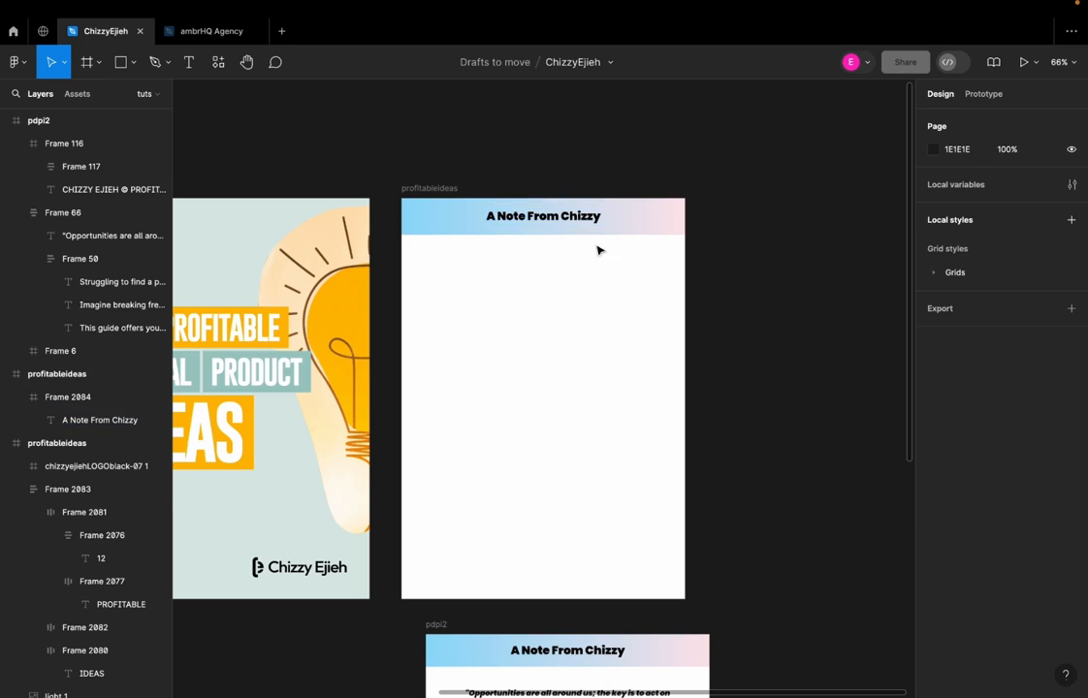
Copy the quote and body text group, Frame 66, from the pdpi2 page onto the new page below its header
scroll(592, 291, "down", 5)
scroll(593, 361, "up", 2)
left_click(565, 335)
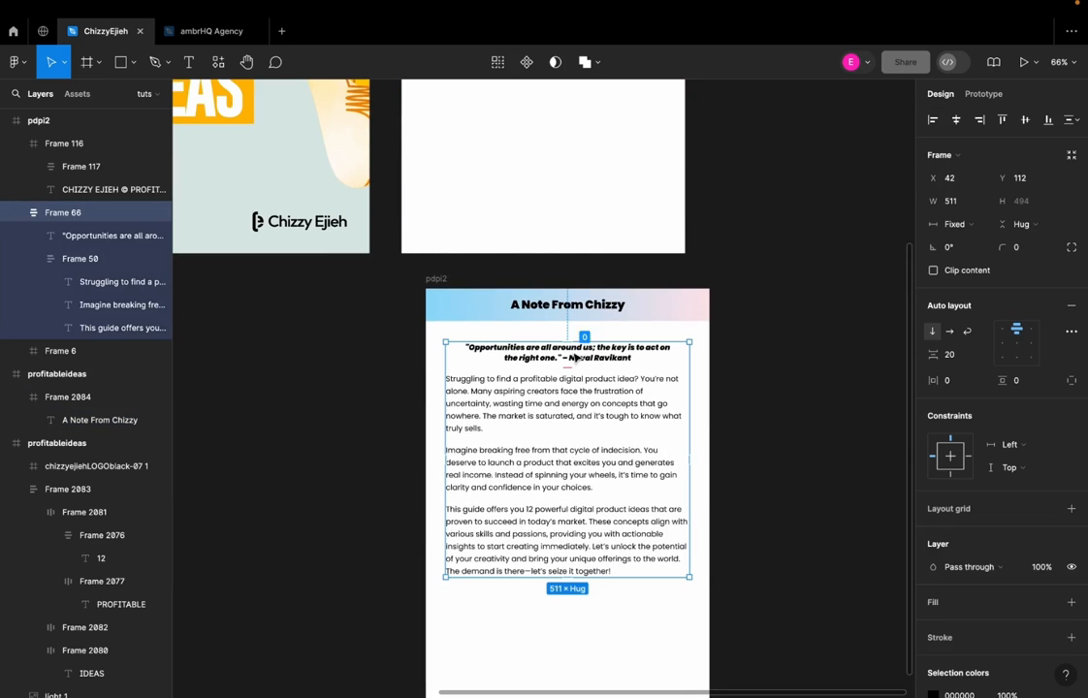
left_click_drag(565, 335, 479, 308)
Show the layout grids and fit the copied text group to the page's columns, 507 wide at X 44
scroll(570, 174, "up", 5)
key("ctrl+shift+4")
left_click_drag(628, 317, 625, 318)
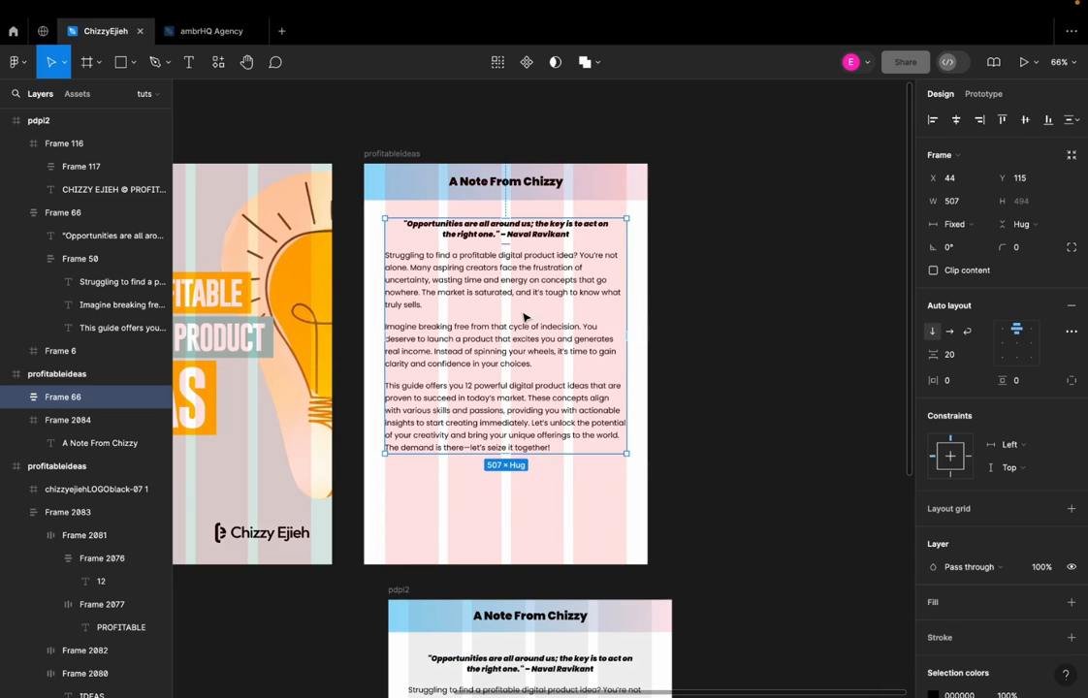
Hide the layout grids and shift the copied quote and body text slightly down
left_click(693, 323)
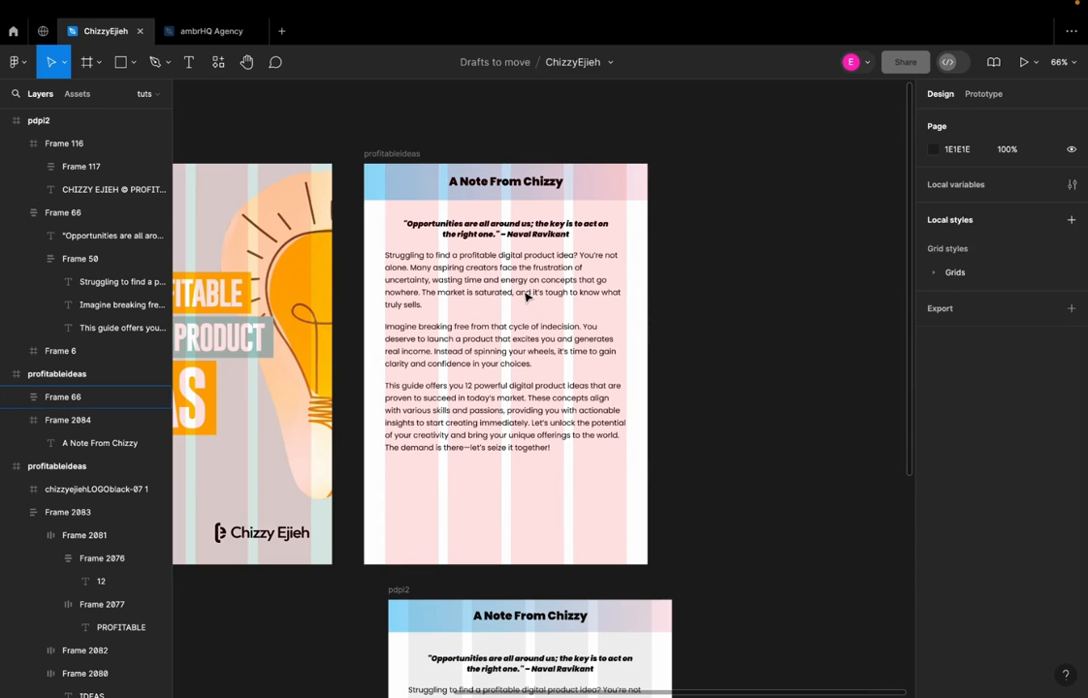
key("ctrl+shift+4")
scroll(527, 297, "left", 3)
scroll(526, 296, "up", 1)
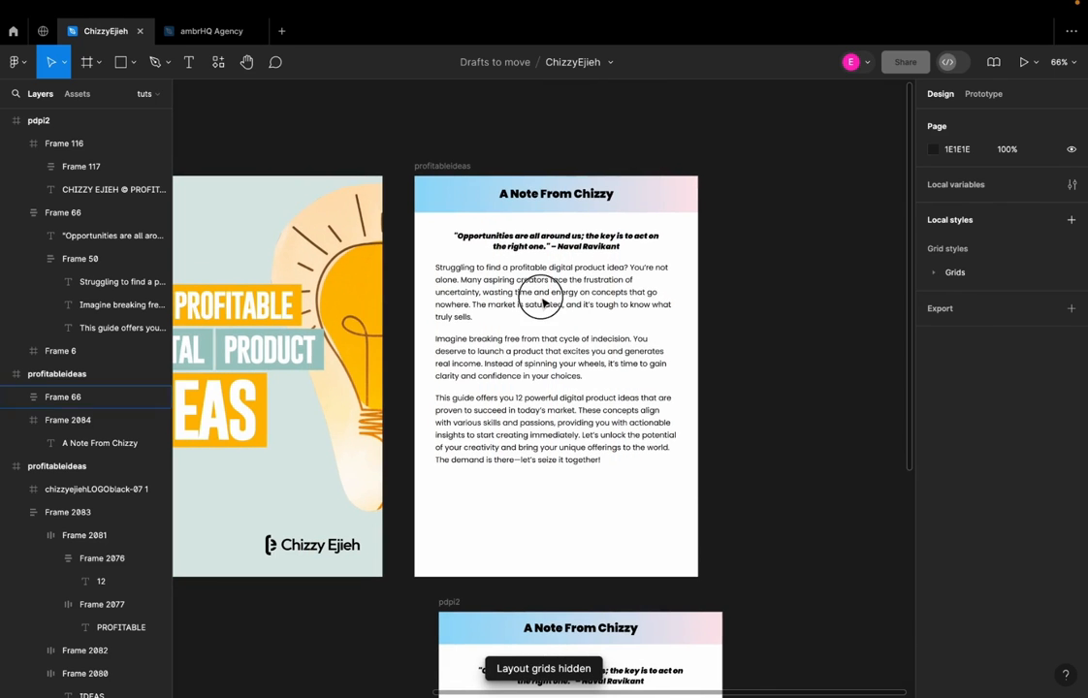
left_click(539, 297)
left_click(731, 308)
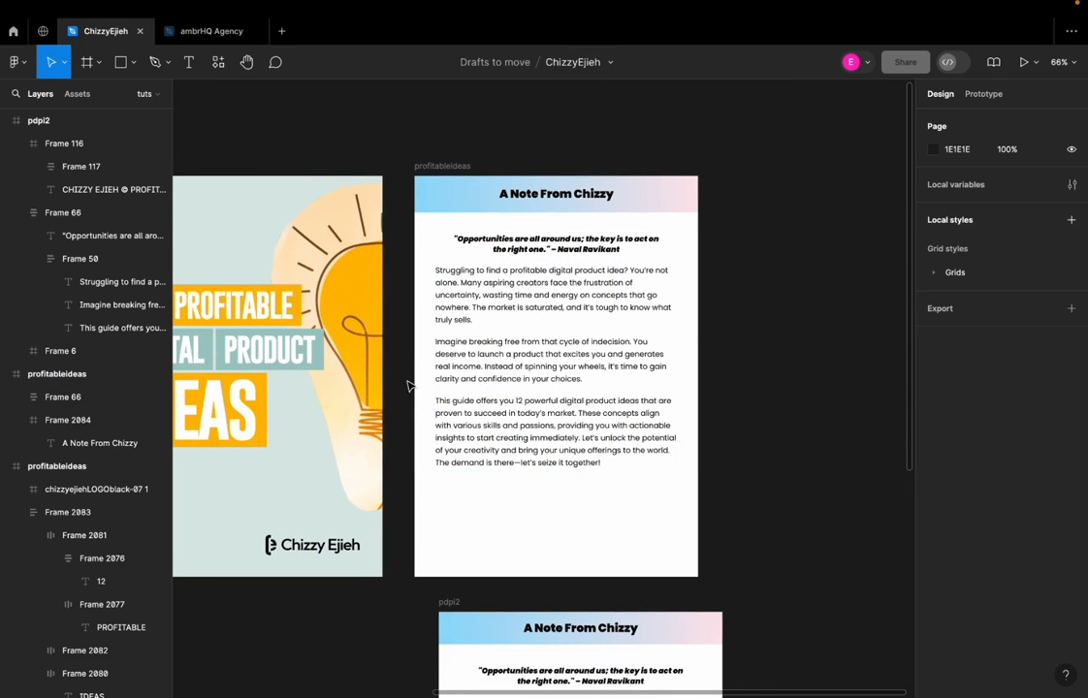
Rename the new profitableideas page frame containing the note as page1
scroll(402, 393, "down", 2)
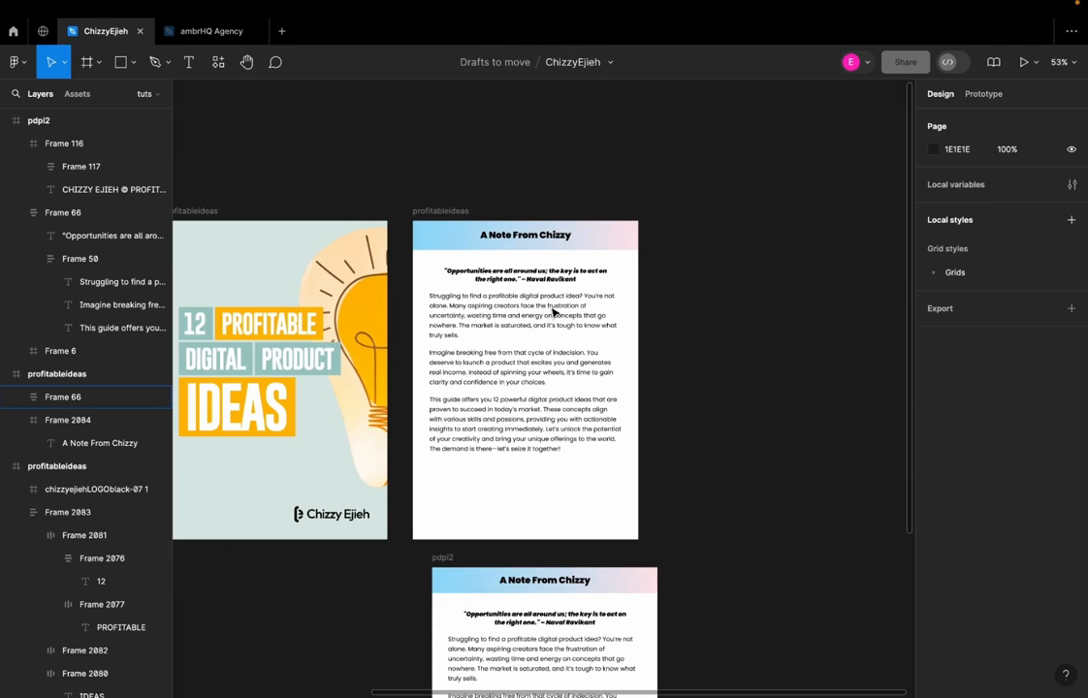
scroll(553, 310, "down", 2)
scroll(501, 405, "up", 3)
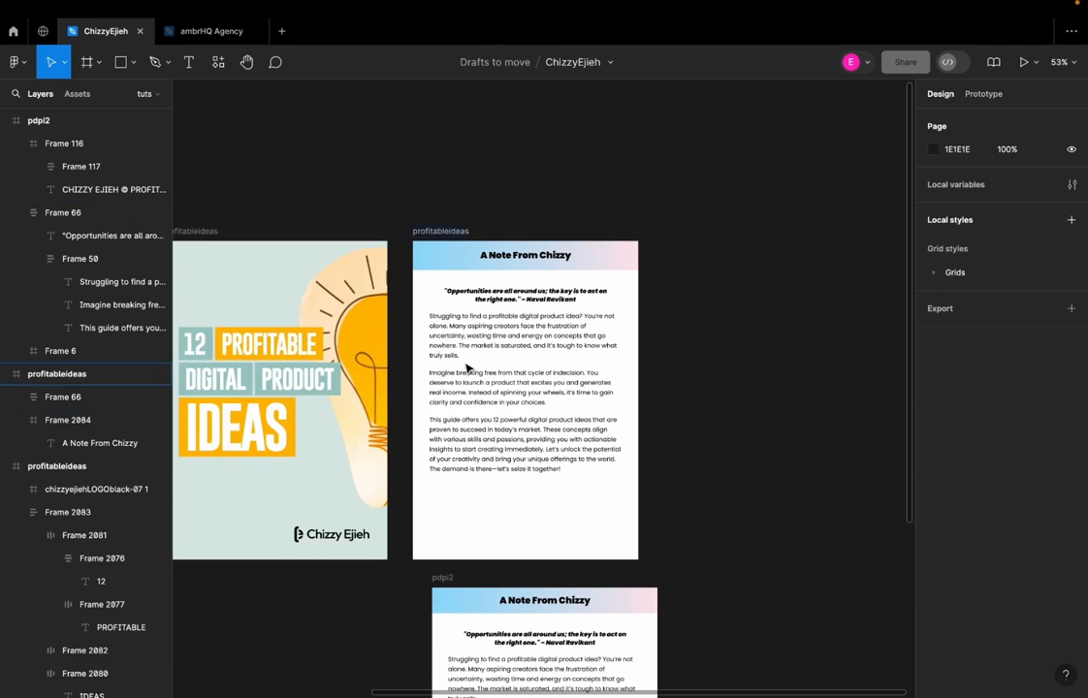
scroll(469, 367, "up", 2)
left_click(449, 206)
type("page1")
key("Return")
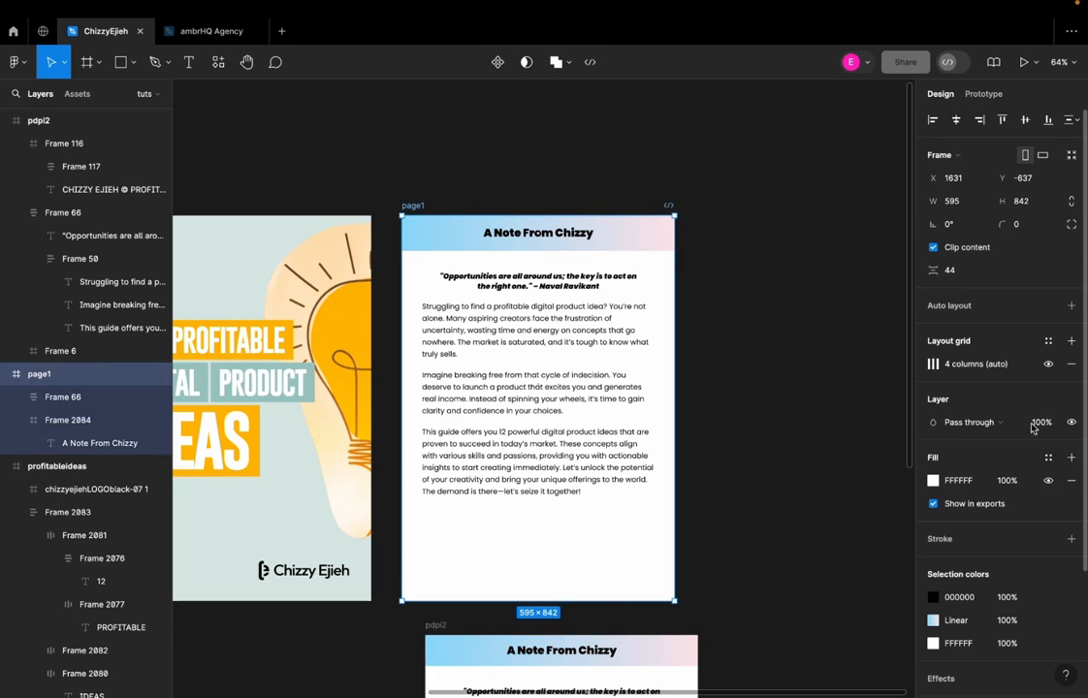
Export the page1 frame as a 3x PNG and save it in the Downloads folder as page1.png
scroll(951, 364, "down", 3)
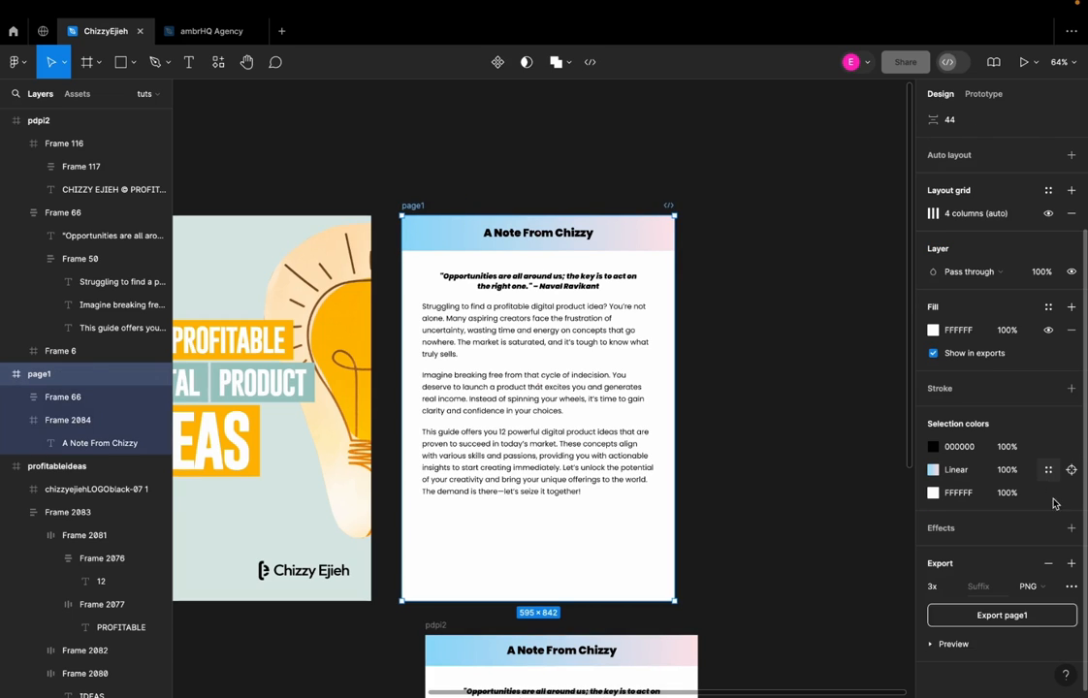
left_click(1006, 616)
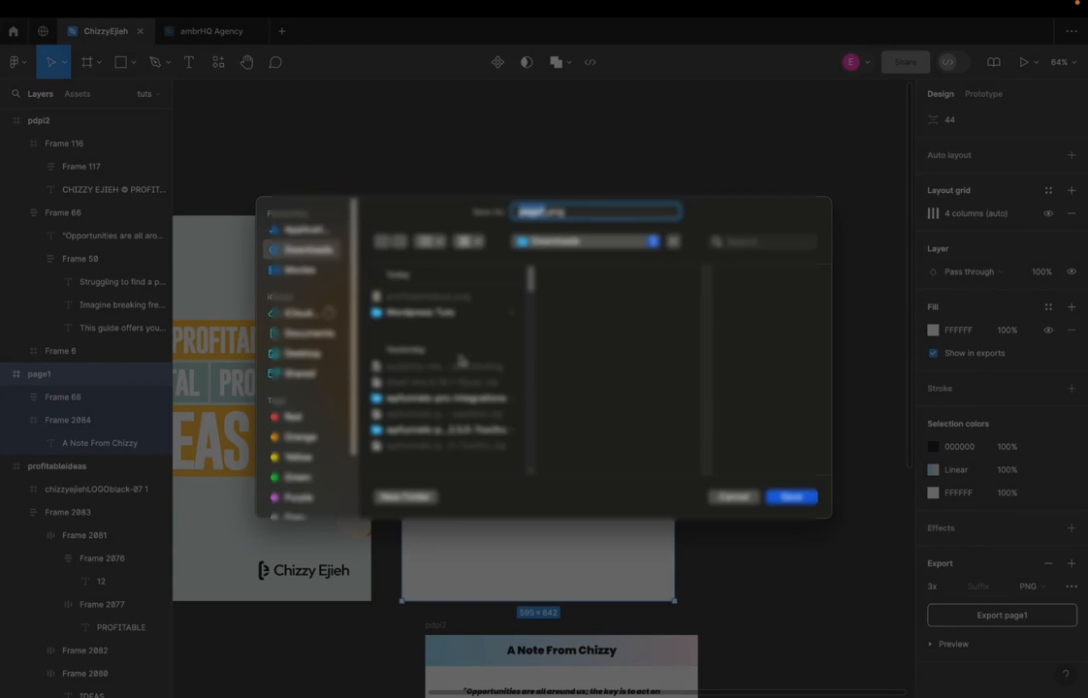
left_click(794, 497)
Switch to Canva, upload page1.png and place it in the tilted page frame behind the tablet mockup
key("ctrl+Right")
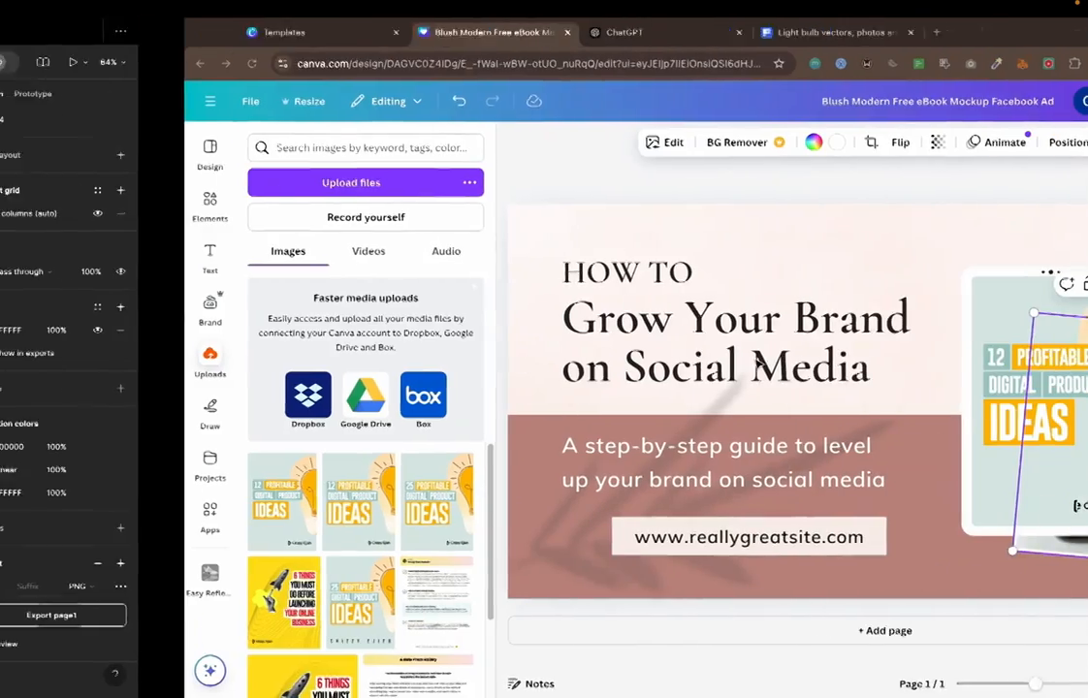
left_click(170, 184)
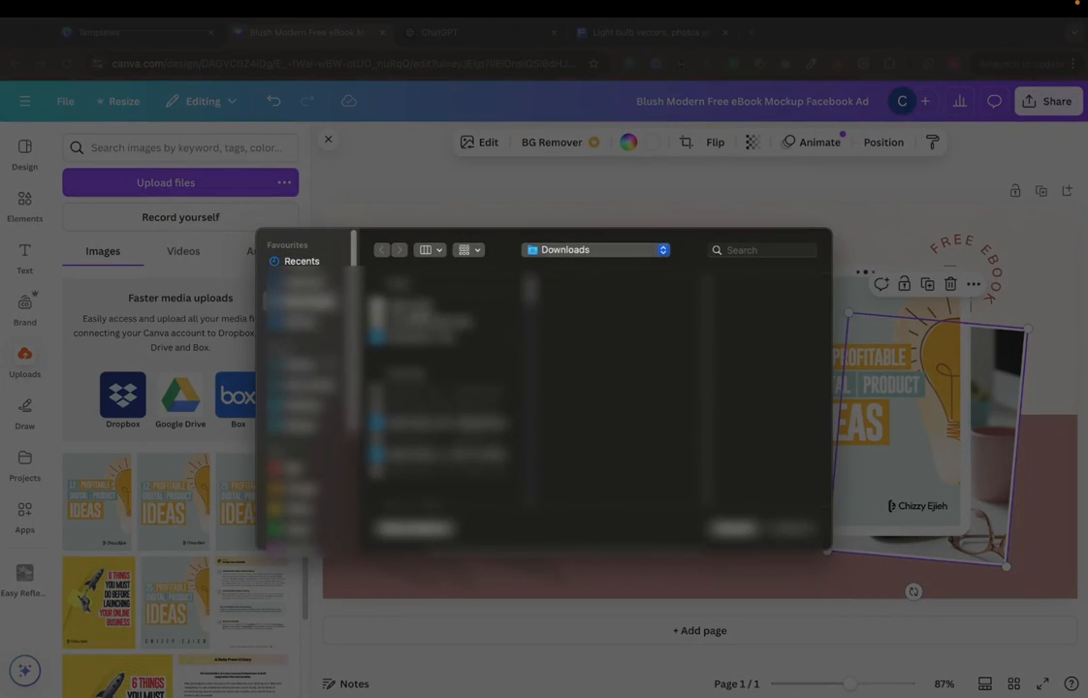
left_click(791, 529)
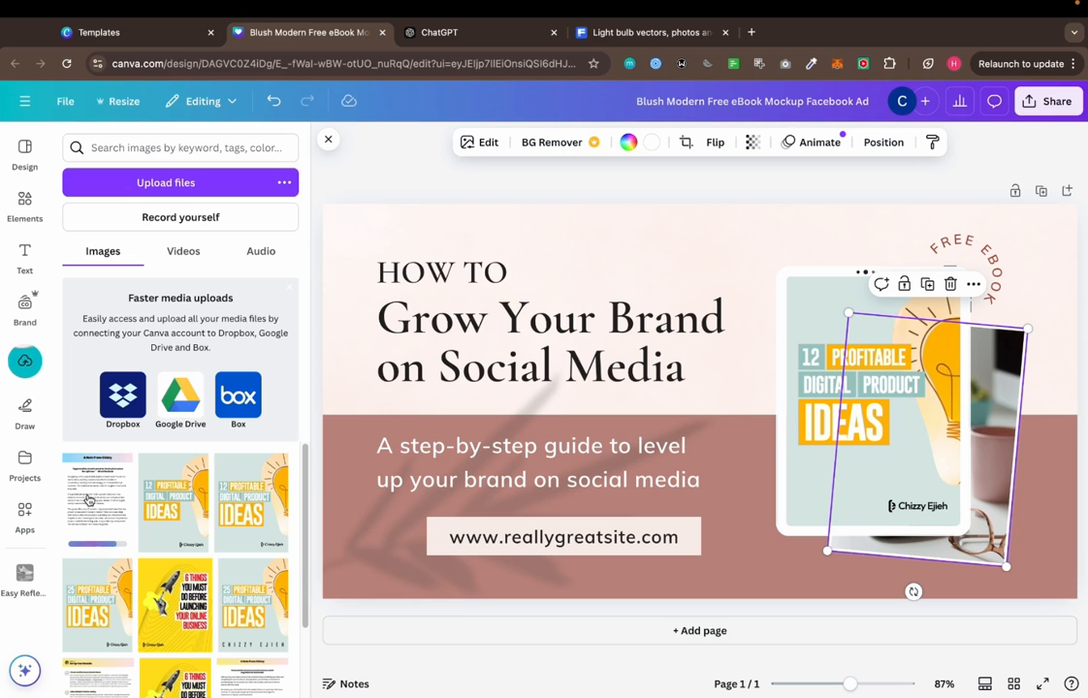
left_click(90, 489)
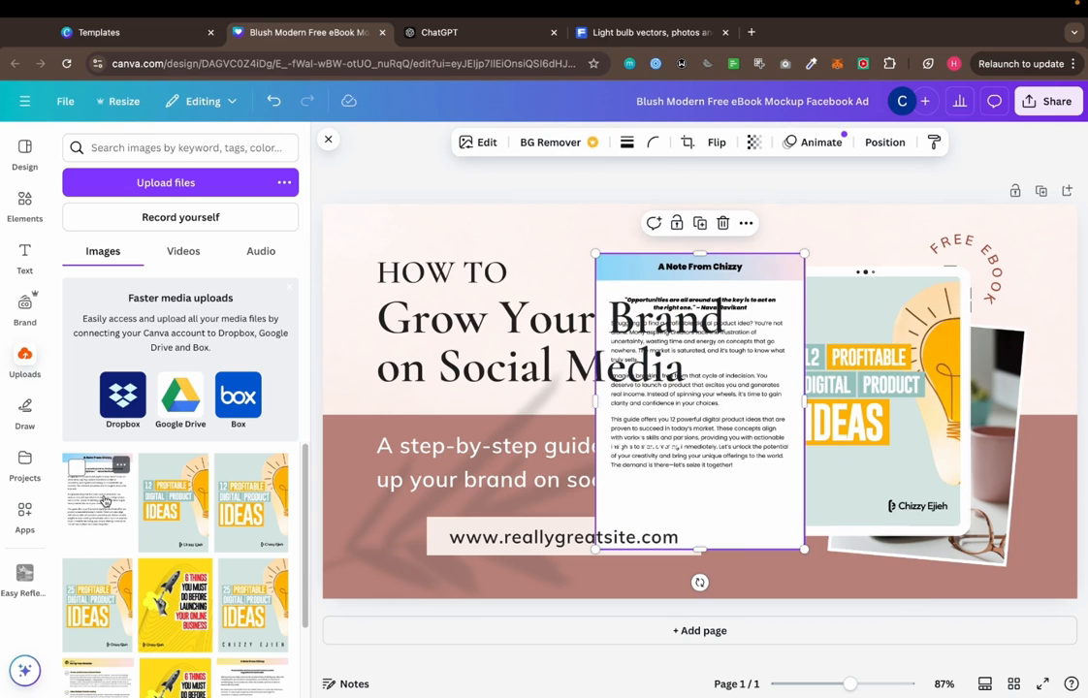
left_click_drag(695, 433, 992, 360)
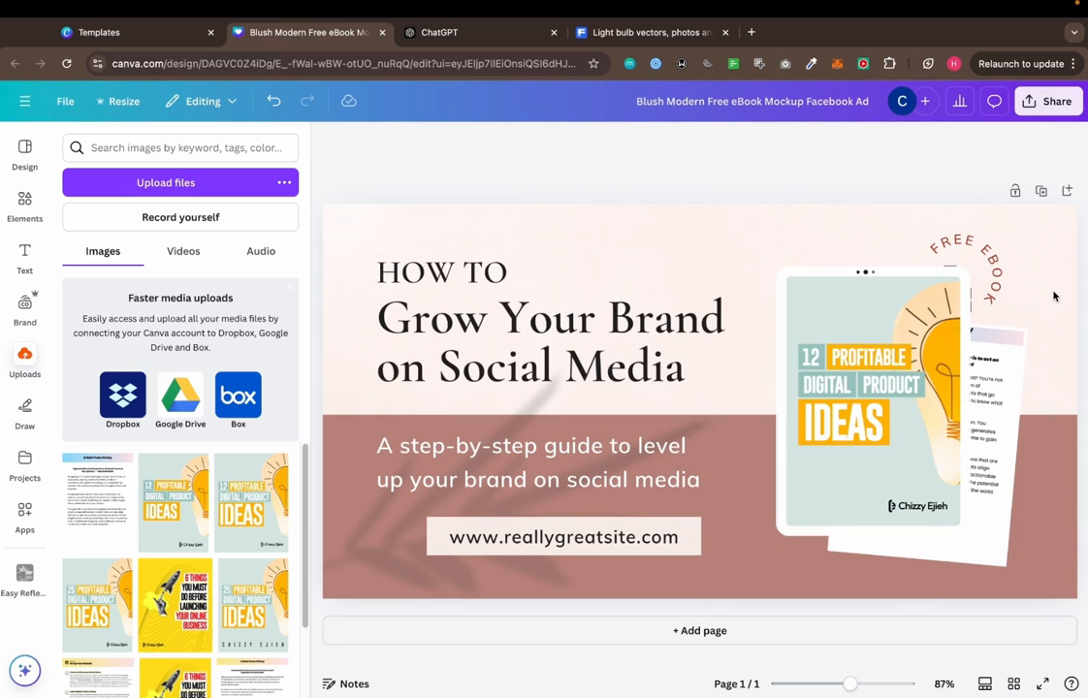
left_click(1013, 296)
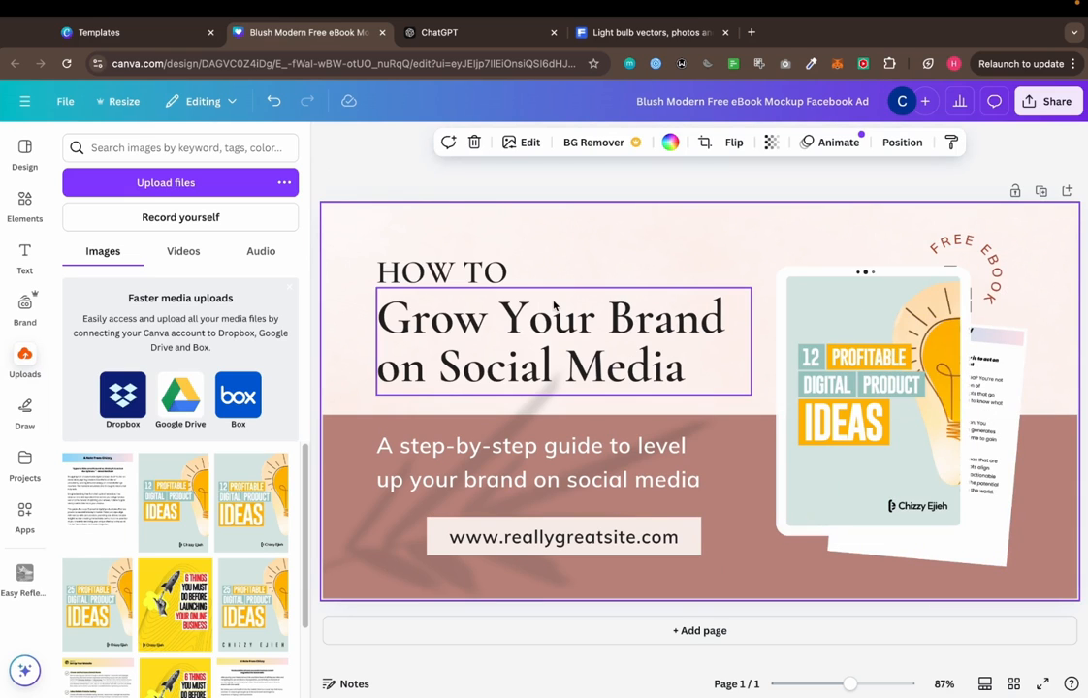
Replace the "HOW TO" line above the main heading with "MY FREE E-BOOK"
double_click(536, 351)
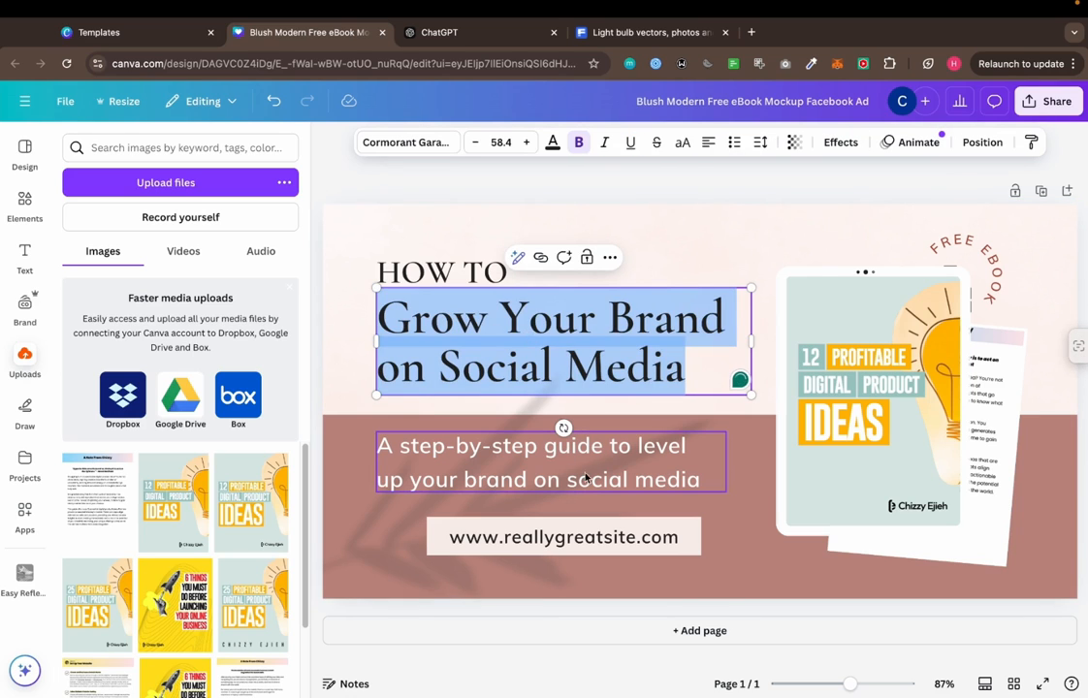
left_click(471, 178)
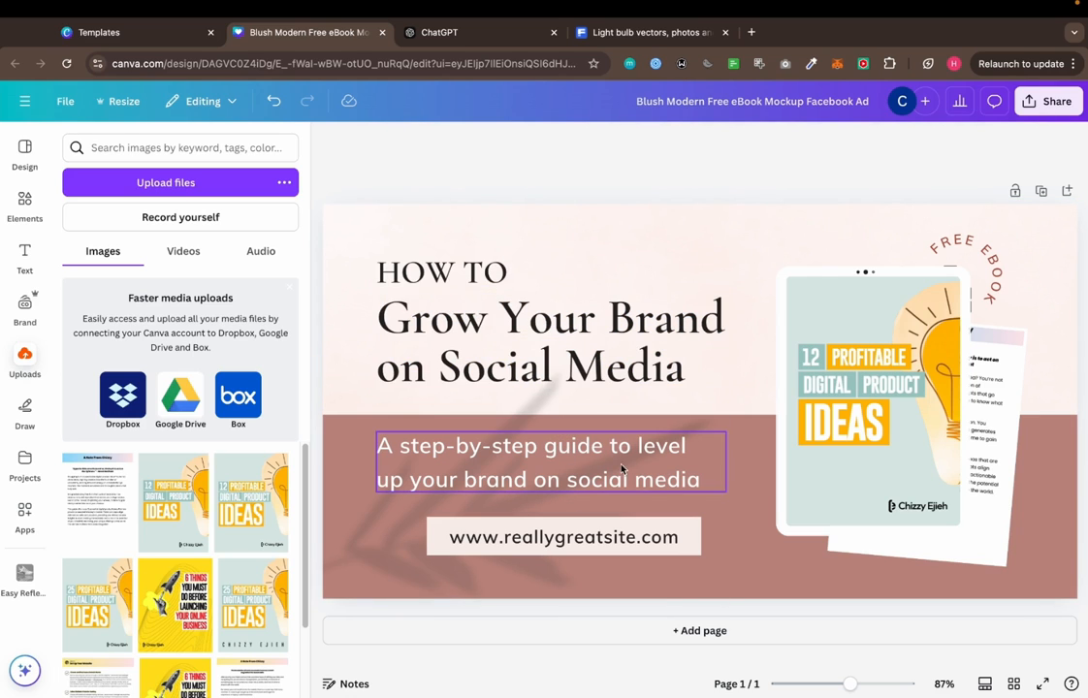
left_click(386, 273)
left_click(402, 276)
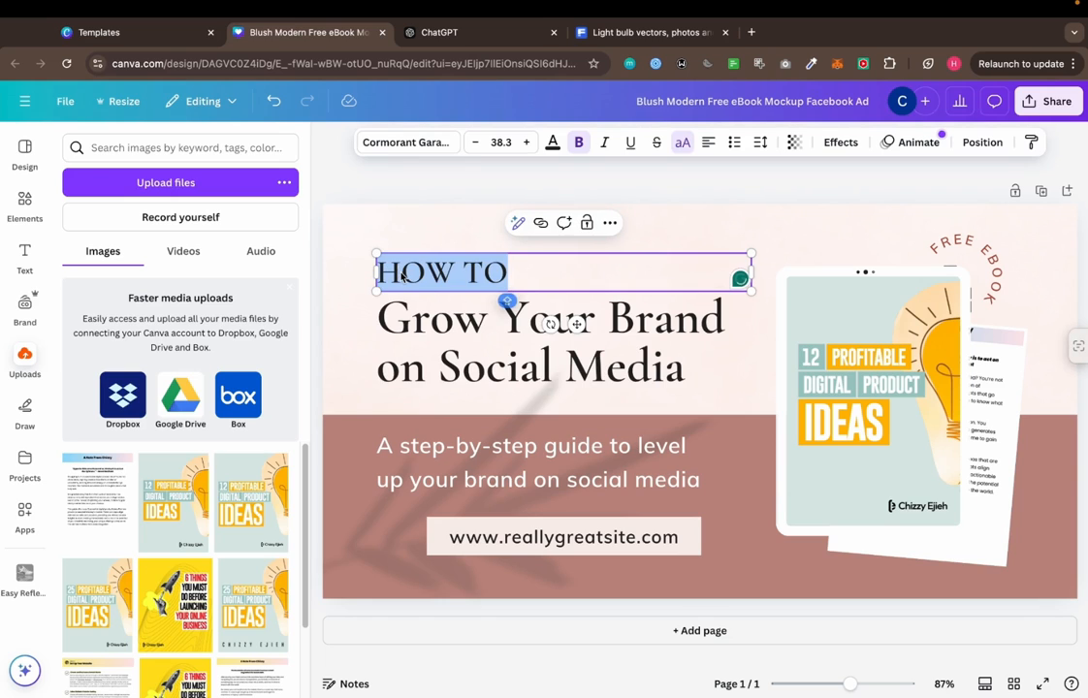
type("MY FREE E-BBO")
key("BackSpace")
key("BackSpace")
type("OOK")
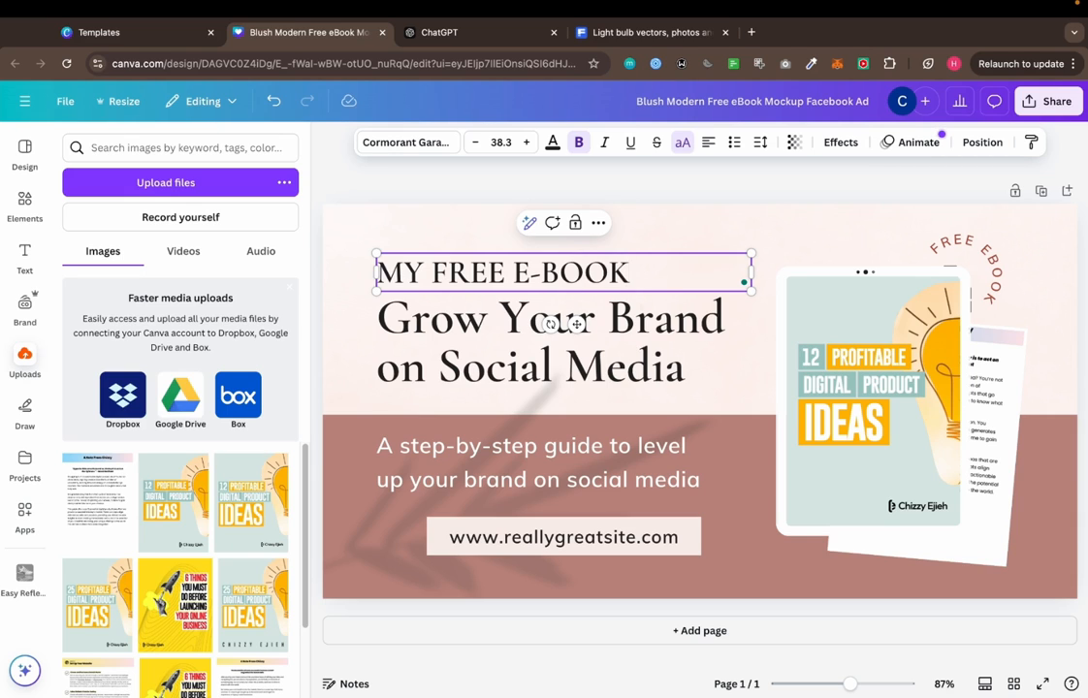
Replace the main heading text with "Profitable Digital Product Ideas"
double_click(576, 324)
type("P")
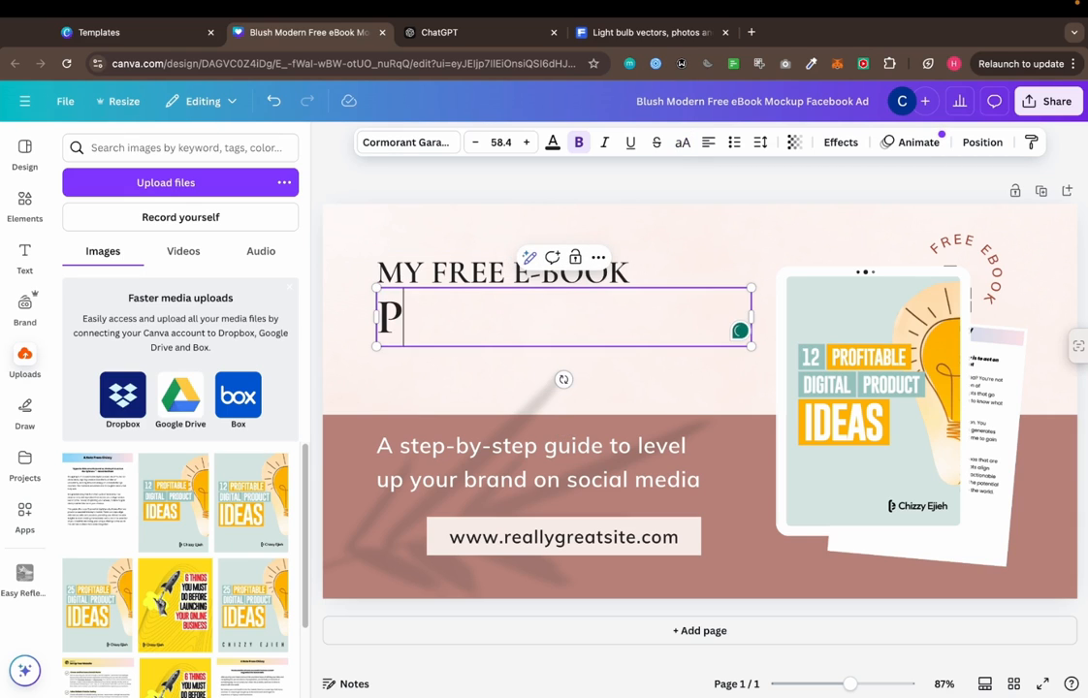
type("rofitab")
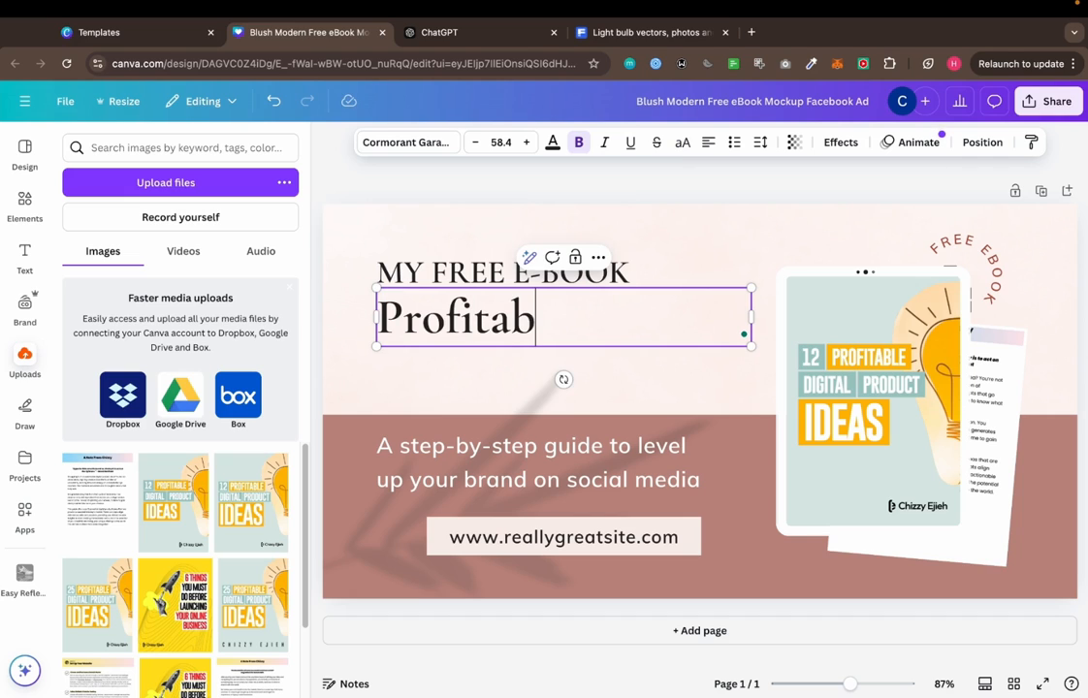
type("le Digital ")
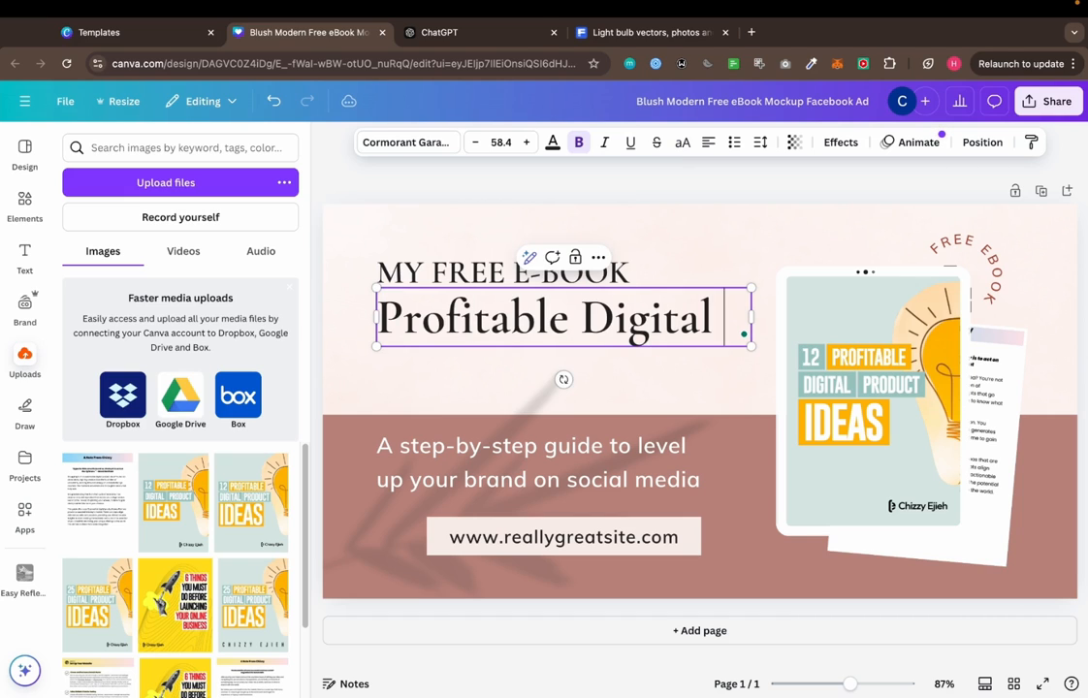
type("Product Ideas")
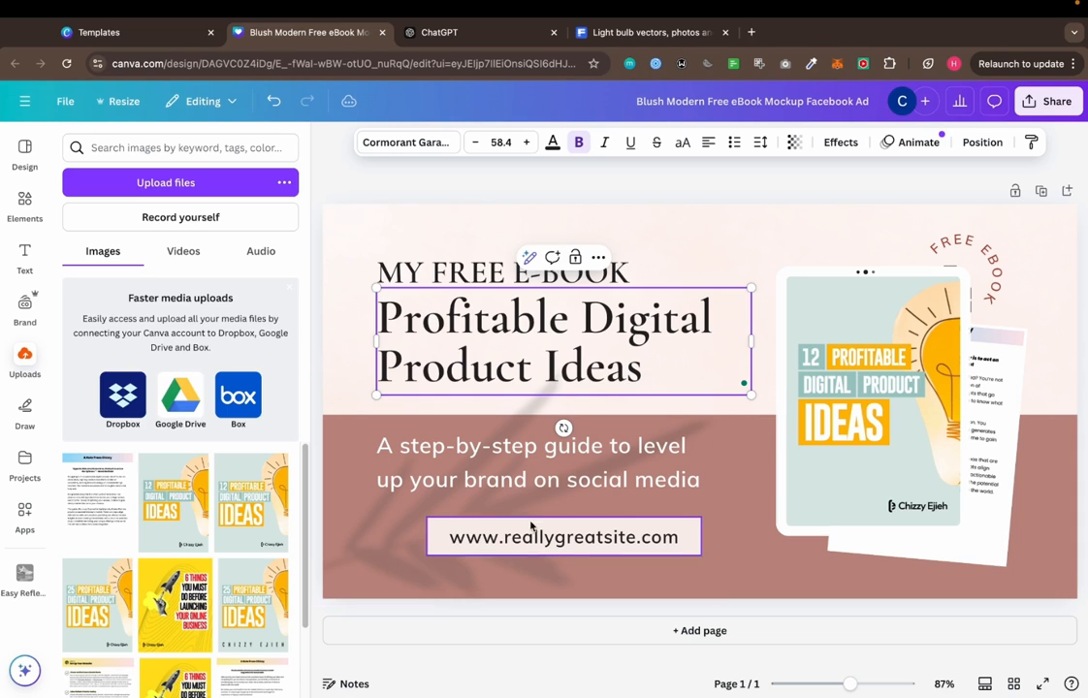
left_click(705, 264)
left_click(711, 241)
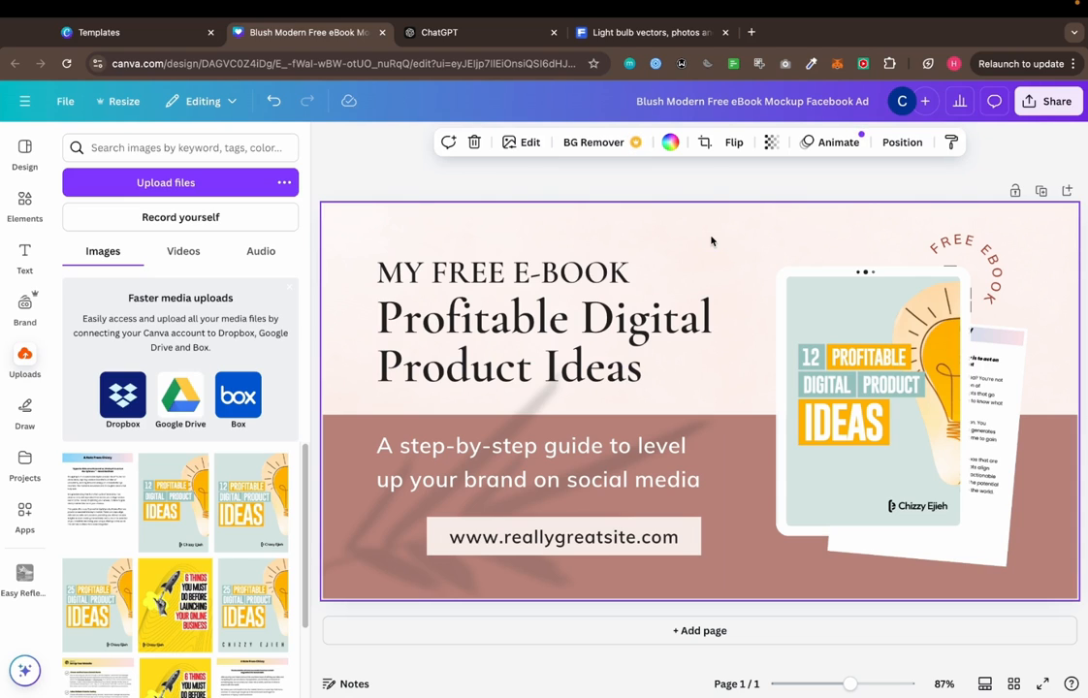
Select the tablet mockup together with the tilted note page behind it and open the download options for that selection
left_click(843, 409)
left_click(1015, 380, "shift")
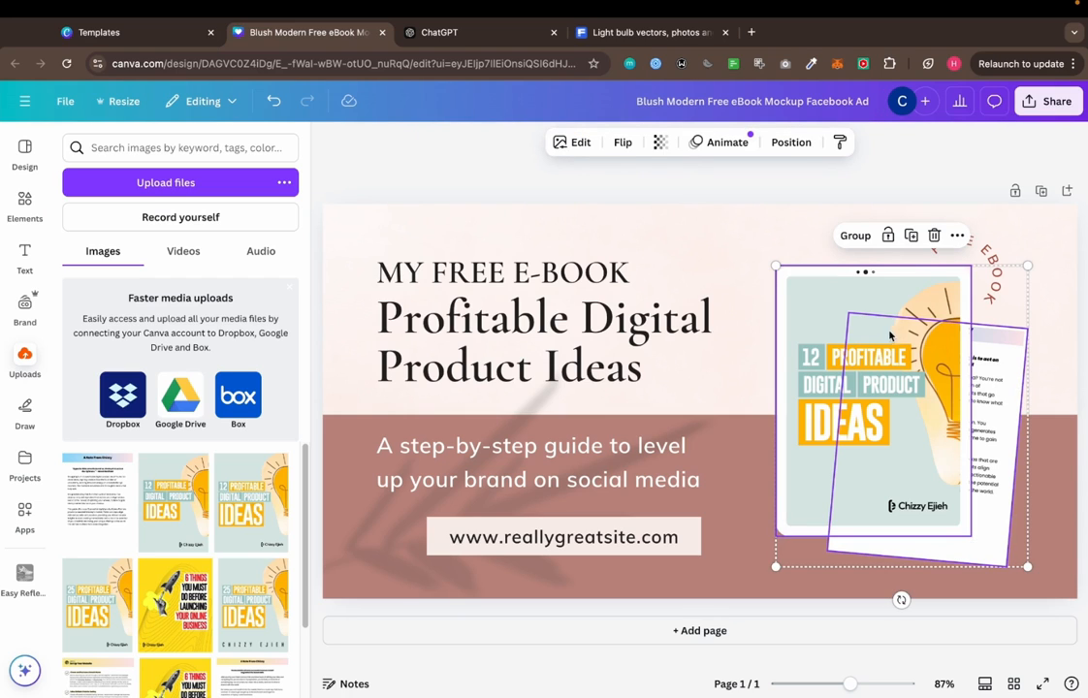
left_click(679, 318)
left_click(863, 326)
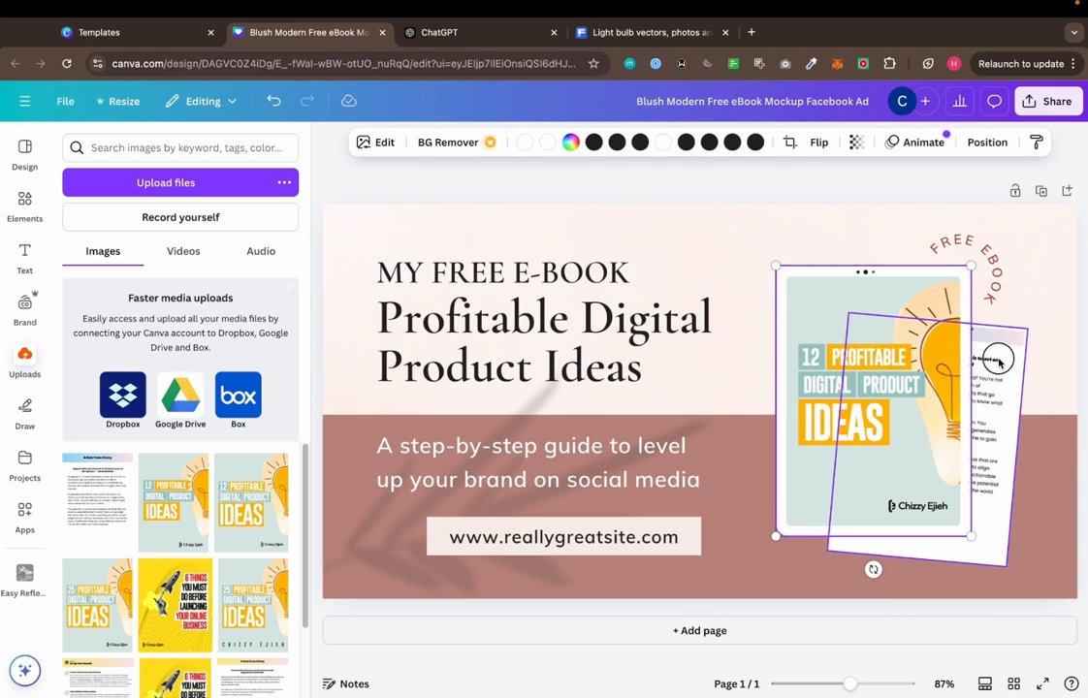
left_click(998, 361, "shift")
left_click(956, 236)
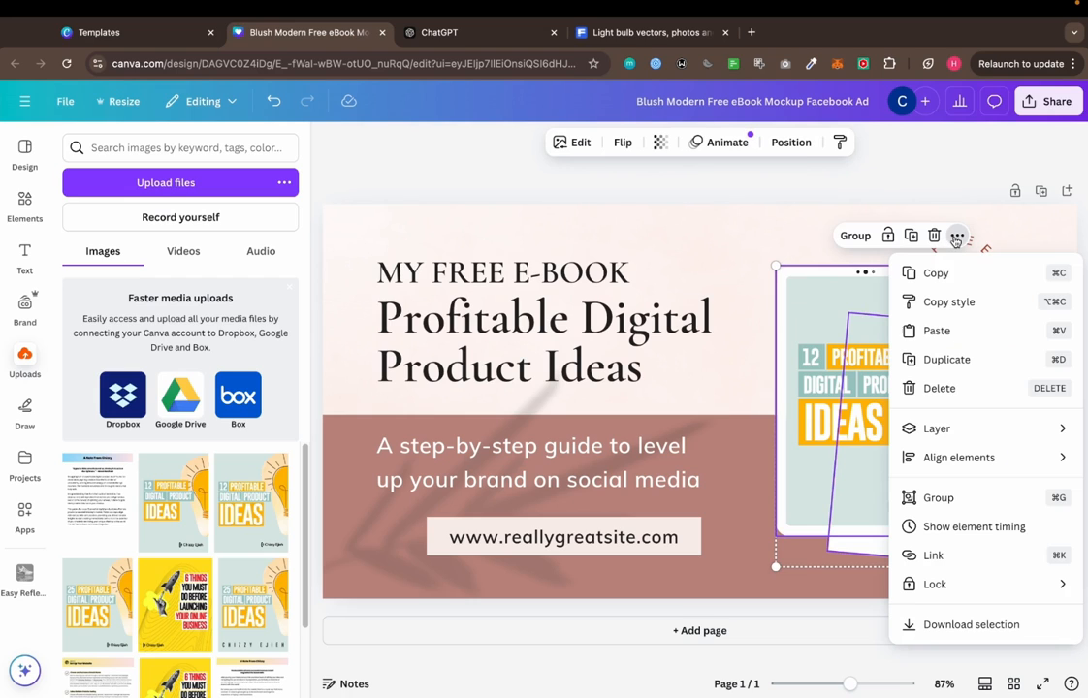
left_click(939, 624)
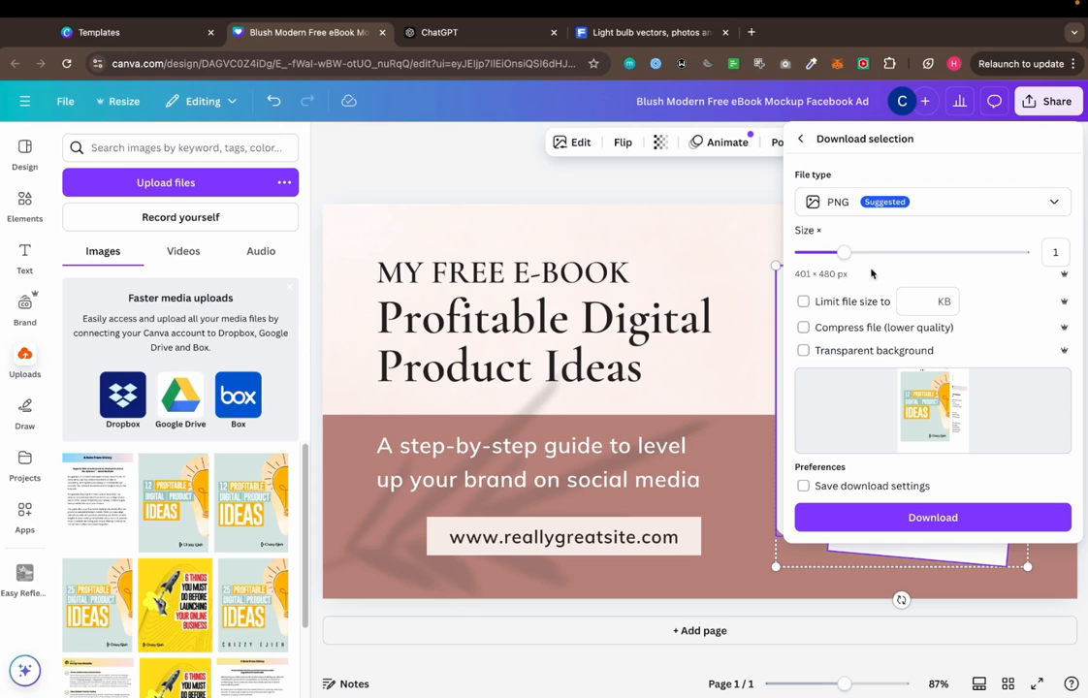
Download the selection as a PNG at size 1.5, limited to 400 KB, with a transparent background and without compression
left_click_drag(843, 253, 875, 254)
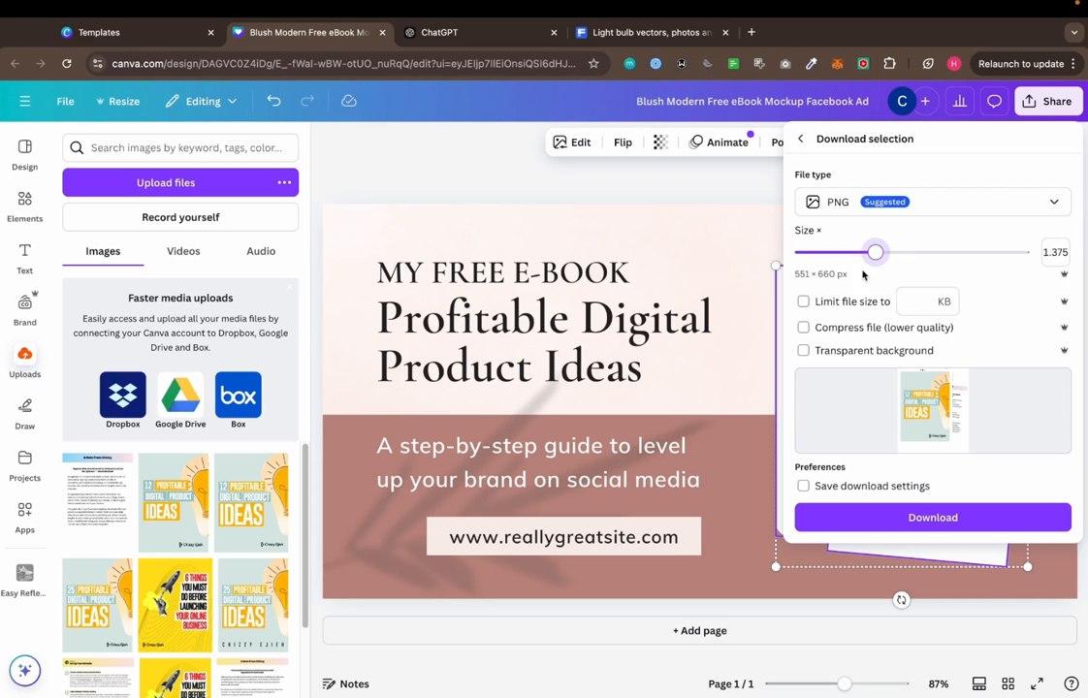
mouse_move(875, 253)
left_mouse_down()
mouse_move(905, 253)
mouse_move(891, 264)
left_mouse_up()
left_click(803, 302)
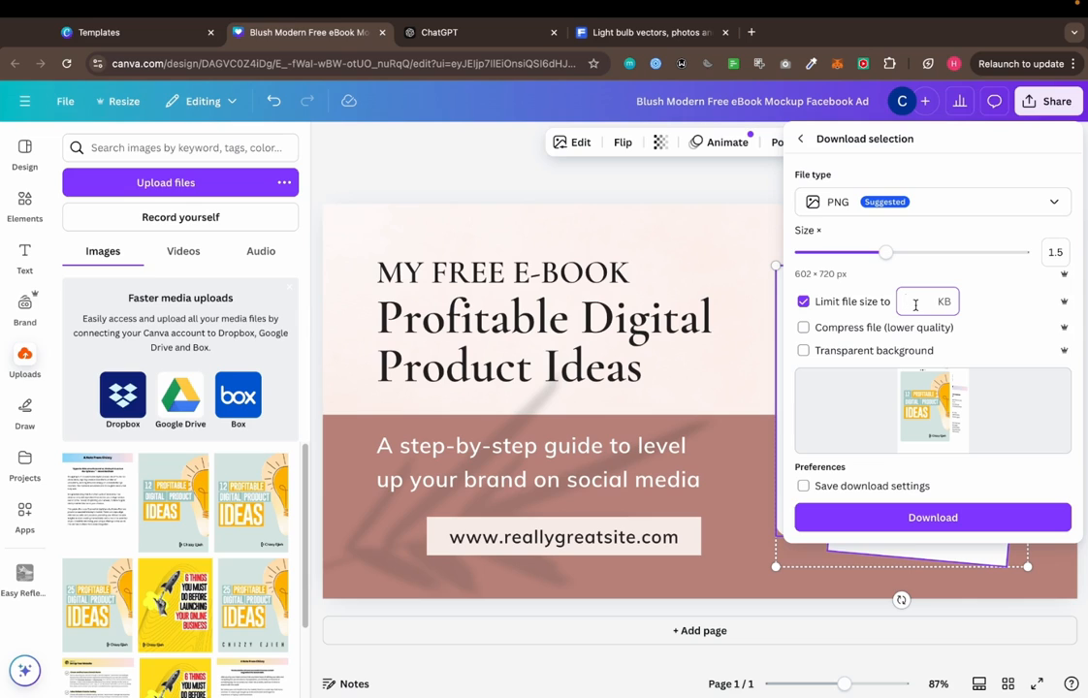
type("500")
double_click(916, 302)
type("400")
left_click(926, 284)
left_click(804, 329)
left_click(805, 330)
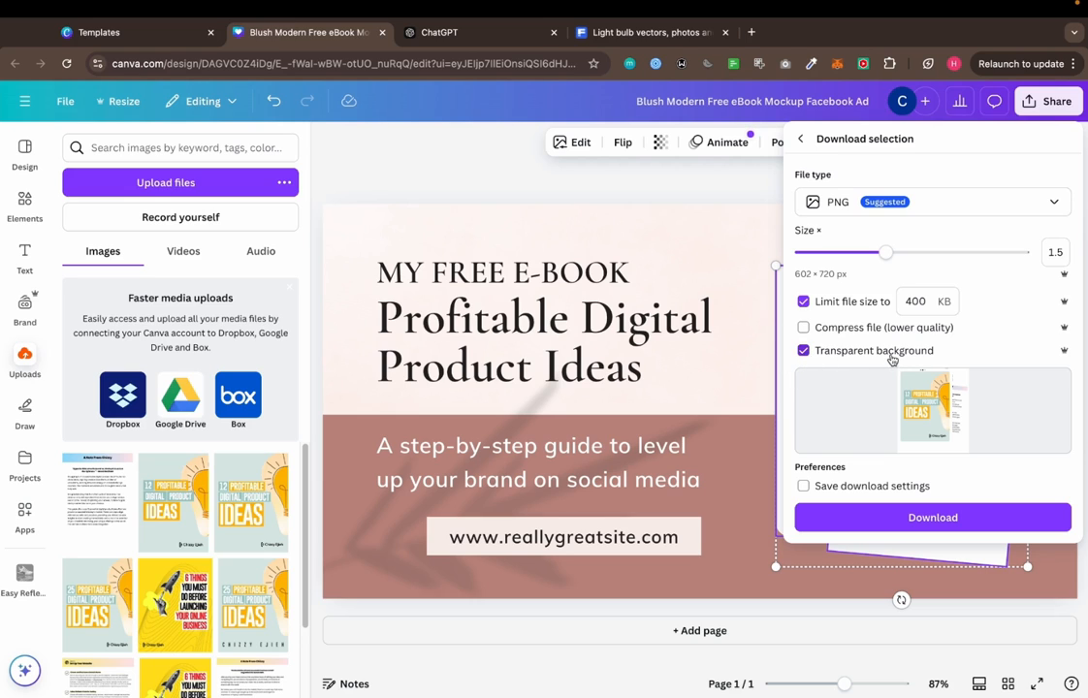
left_click(945, 515)
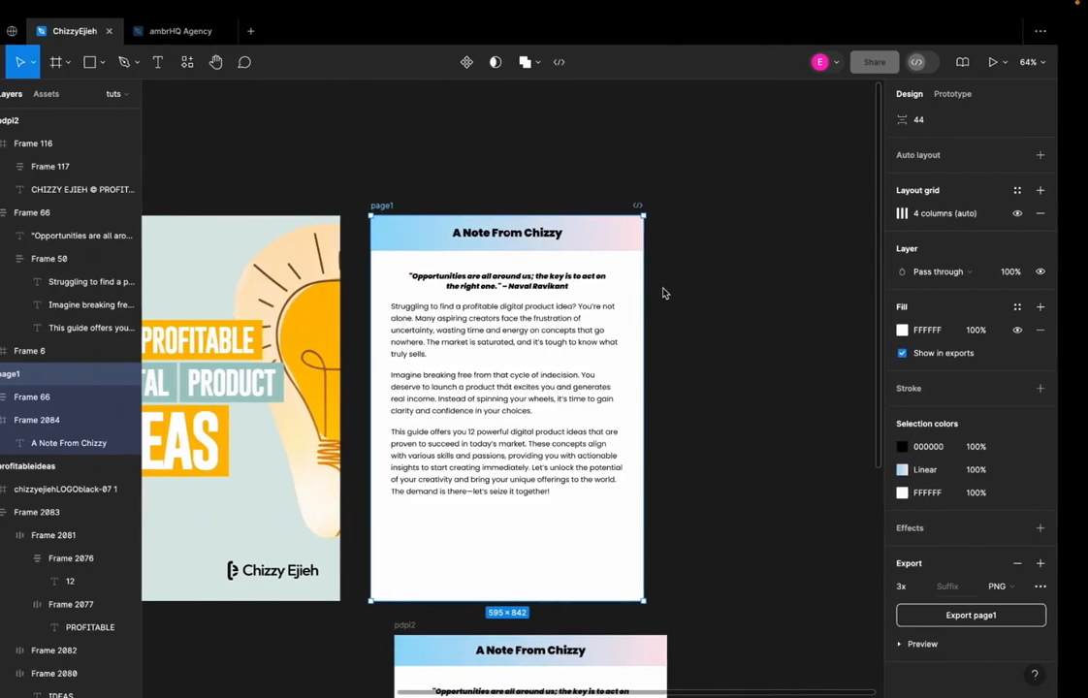
Switch to Figma and examine the Resources frame and its two product cards
scroll(662, 289, "left", 2)
left_click(536, 179)
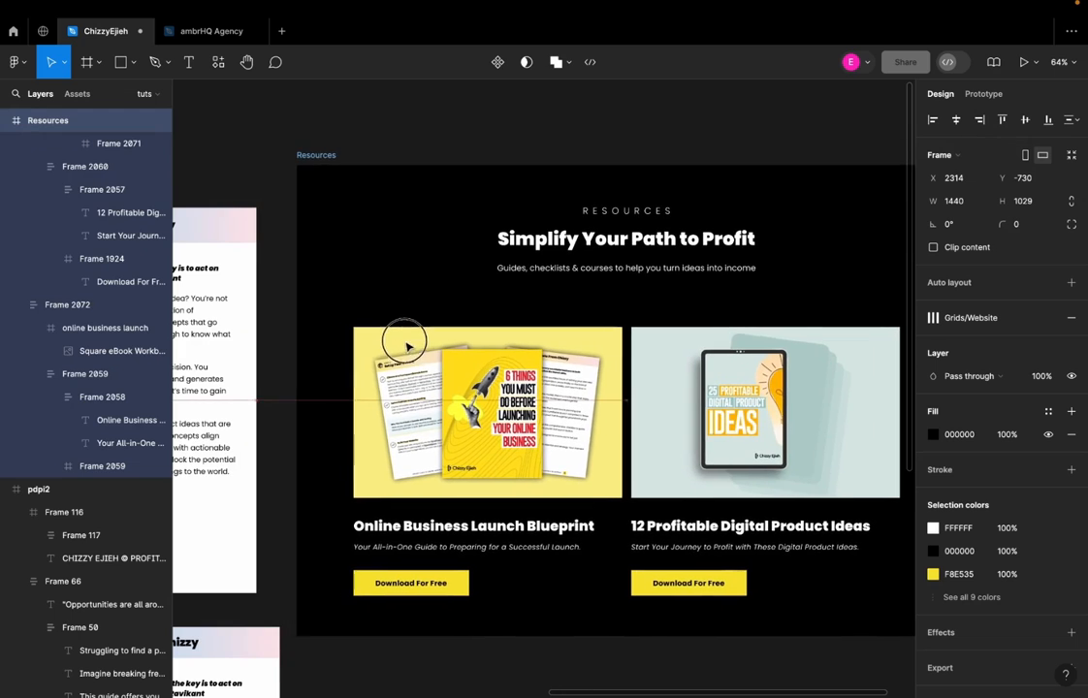
left_click(593, 153)
scroll(616, 318, "down", 2)
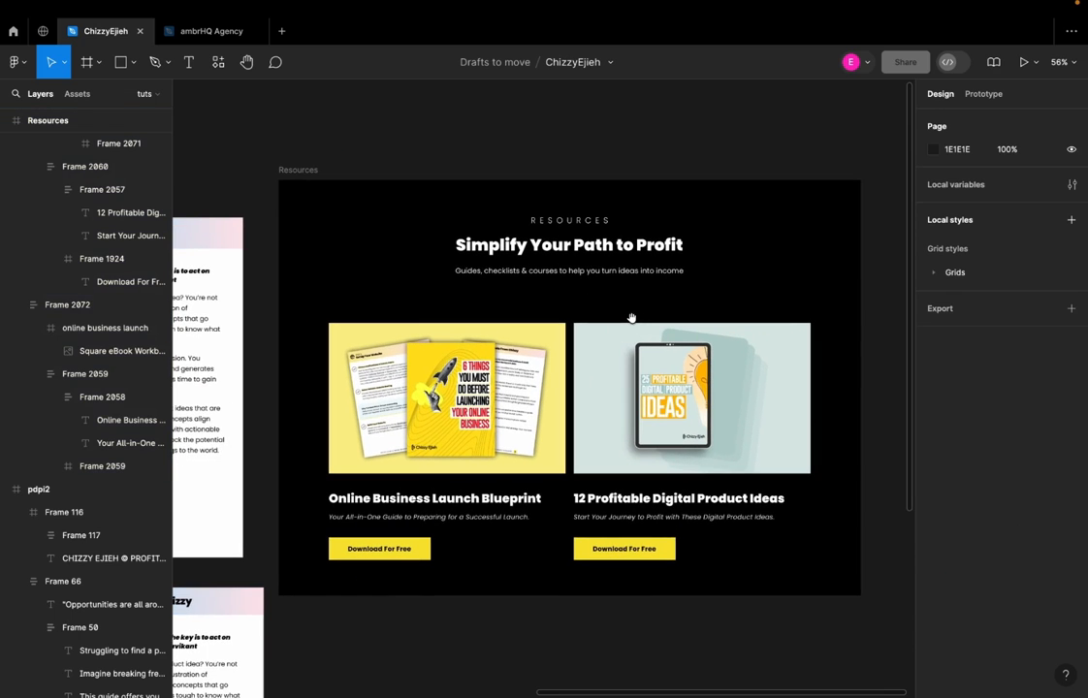
left_click(482, 447)
left_click(568, 609)
left_click(611, 506)
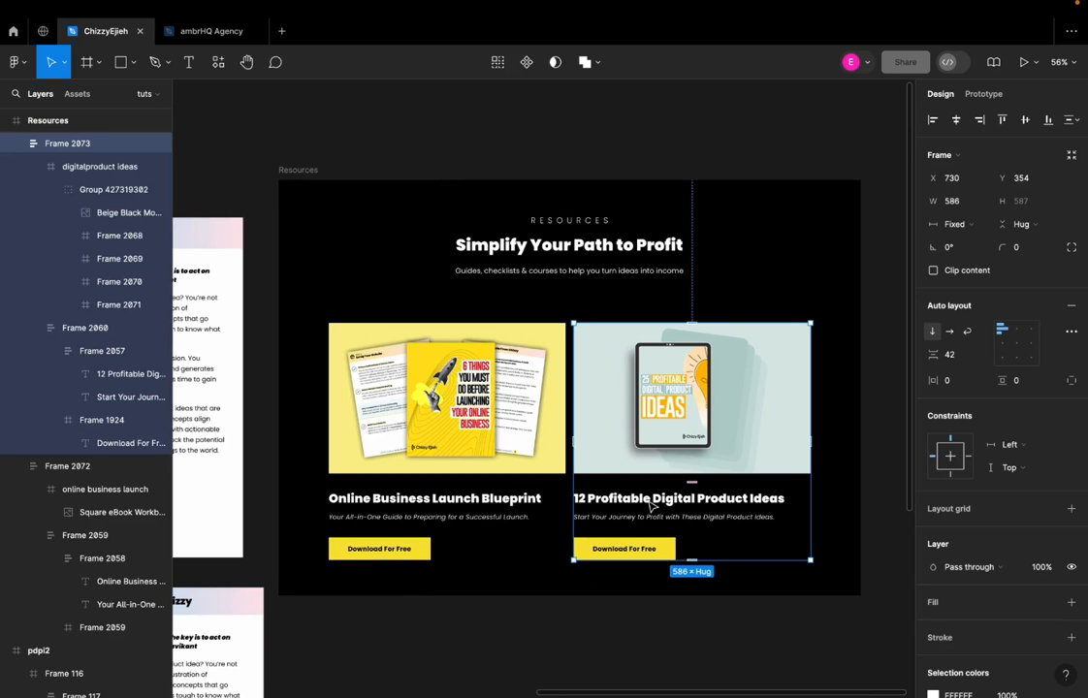
scroll(625, 457, "down", 1)
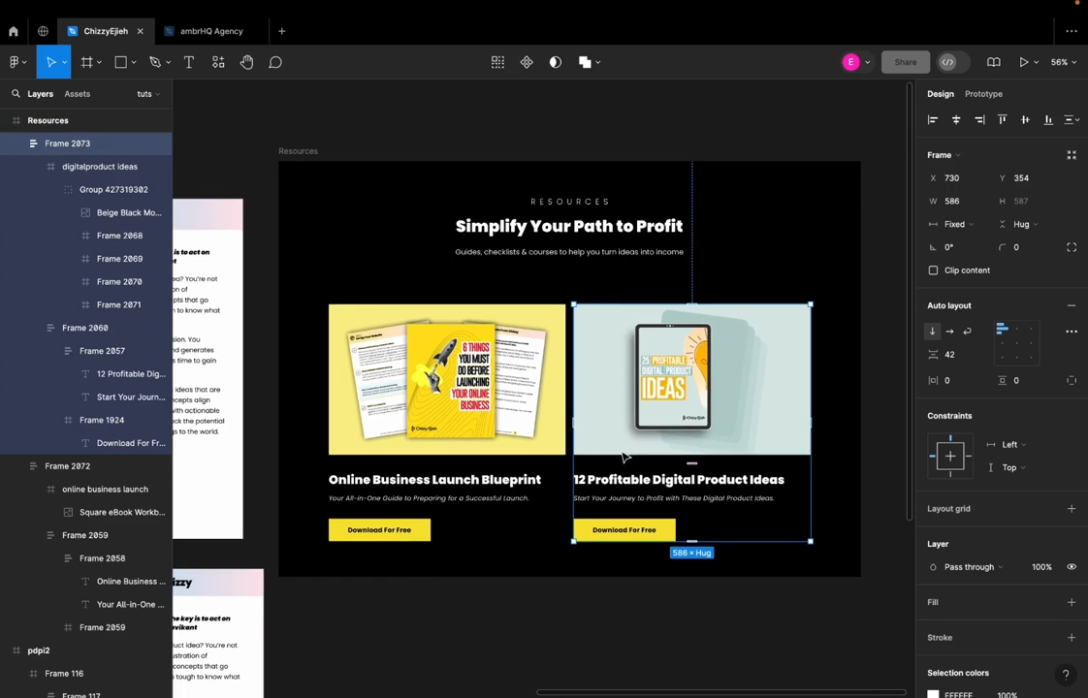
left_click(528, 135)
scroll(556, 338, "down", 2)
scroll(557, 338, "down", 2)
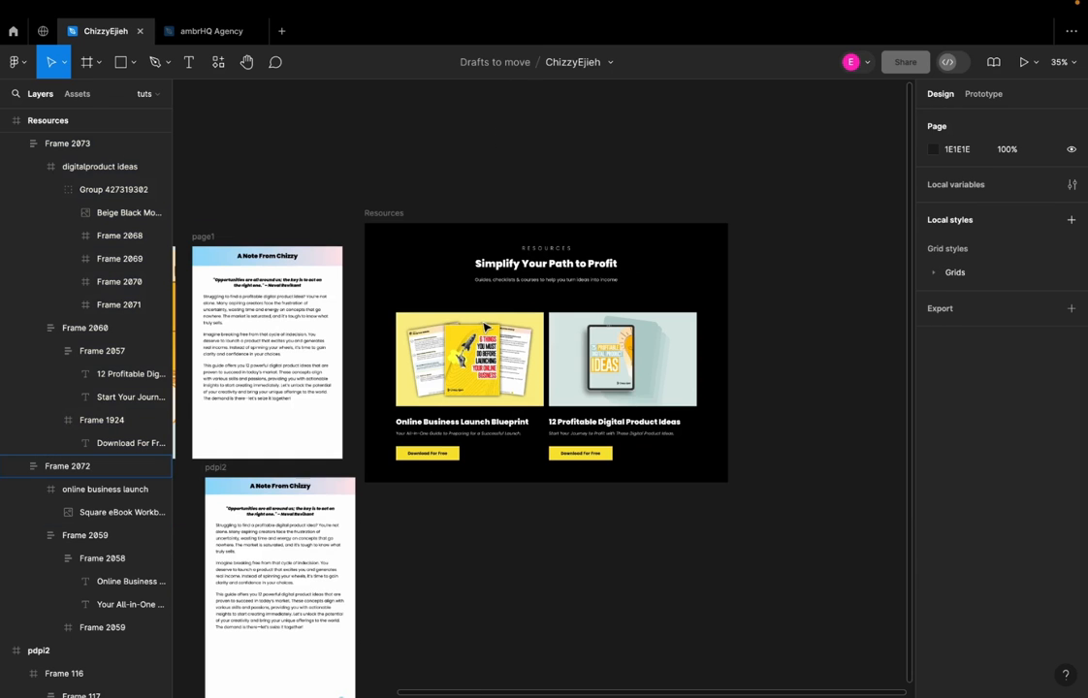
Bring the downloaded ebook mockup PNG onto the Figma canvas beside the Resources frame
key("ctrl+Up")
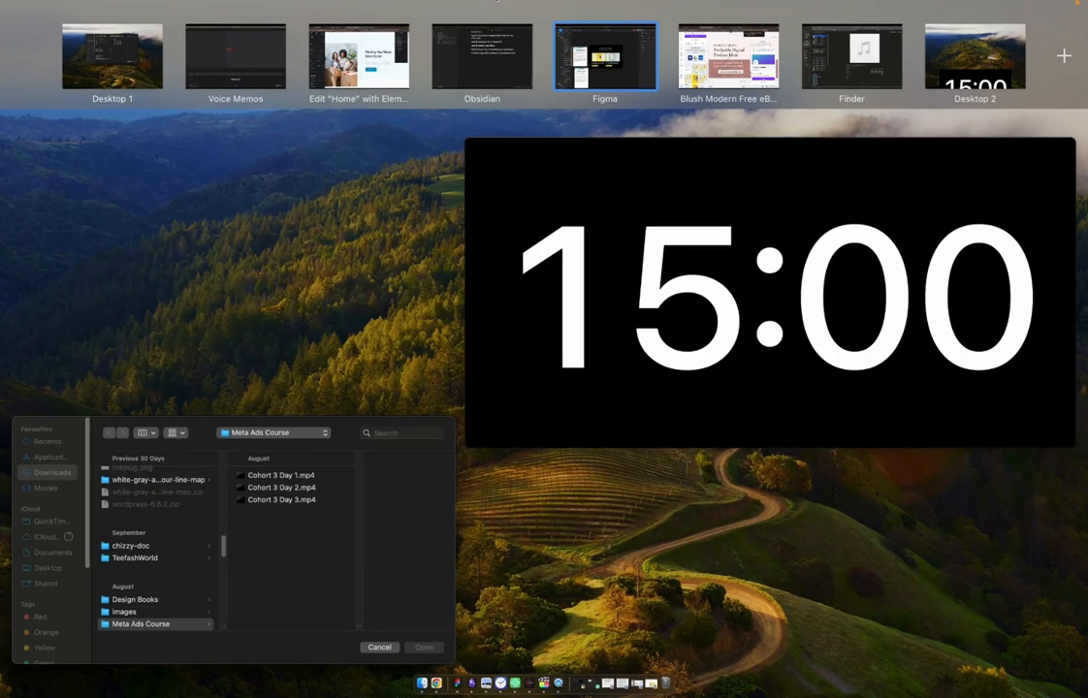
key("ctrl+Left")
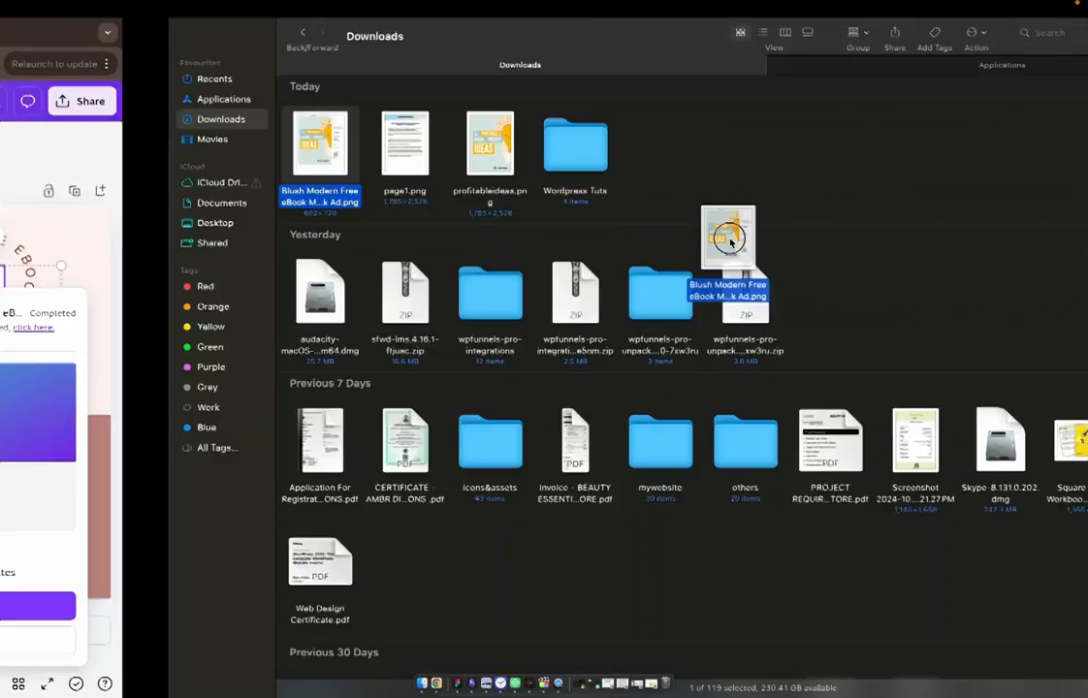
left_click_drag(729, 239, 803, 367)
key("ctrl+Right")
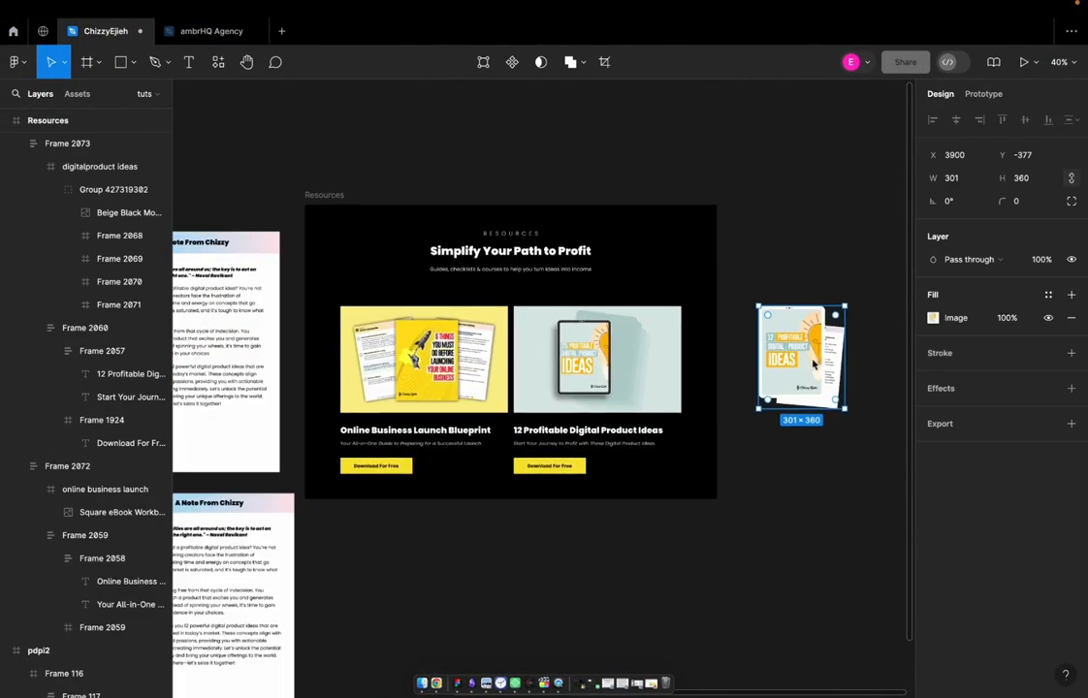
Move the tablet image left within the 12 Profitable Digital Product Ideas card and select a tilted page behind it
scroll(815, 362, "up", 5)
scroll(754, 351, "left", 3)
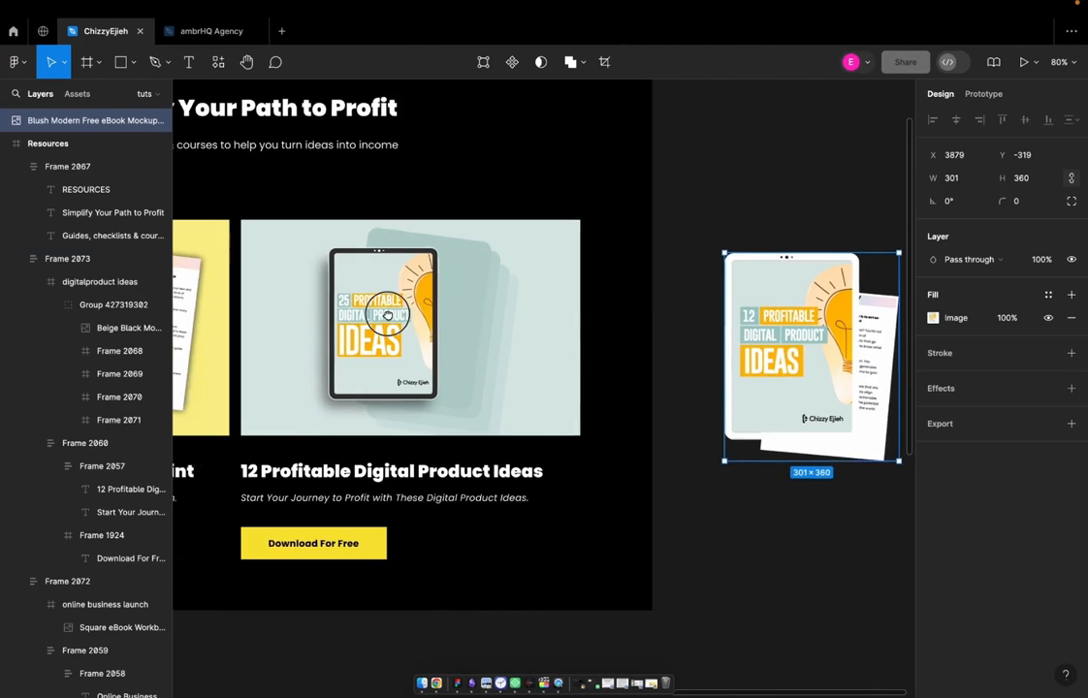
left_click(451, 266)
left_click(451, 265)
left_click_drag(388, 321, 366, 309)
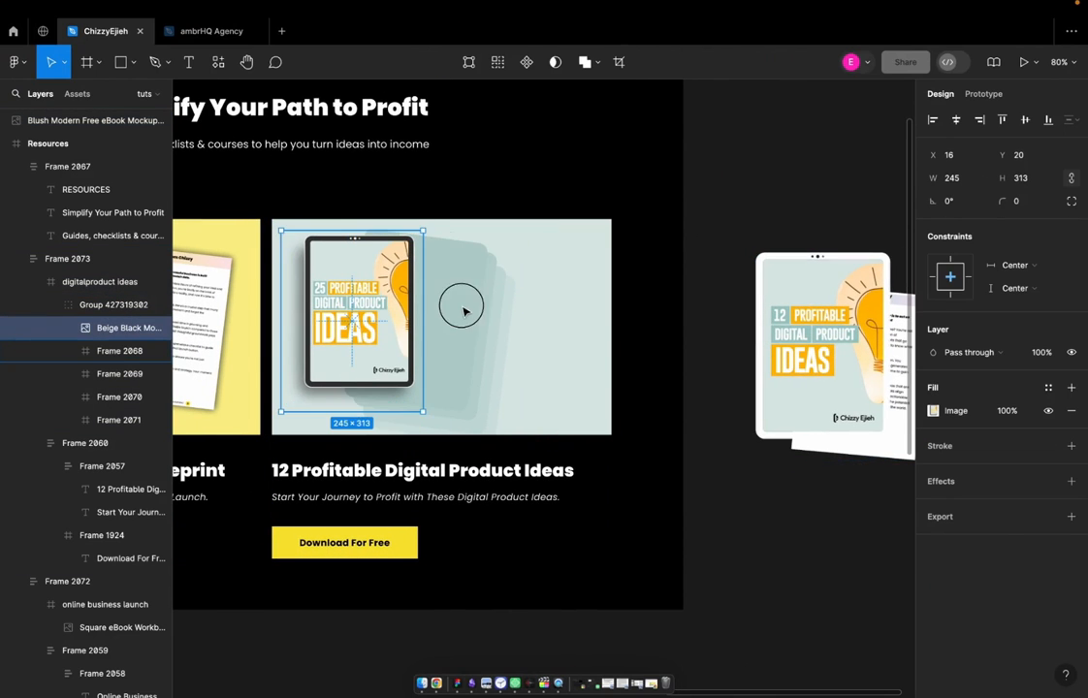
left_click(497, 294)
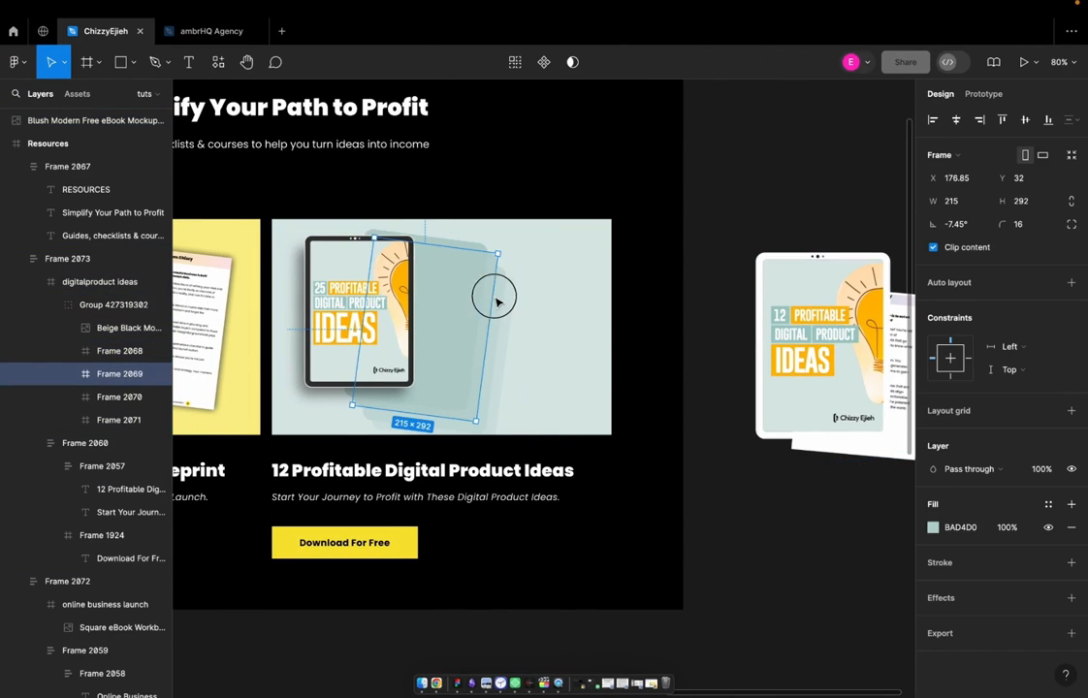
left_click(506, 294)
left_click(498, 296)
Move the loose mockup image above the frames and duplicate the Resources frame beside the original at X 3806, Y -730
key("Tab")
key("Tab")
key("Tab")
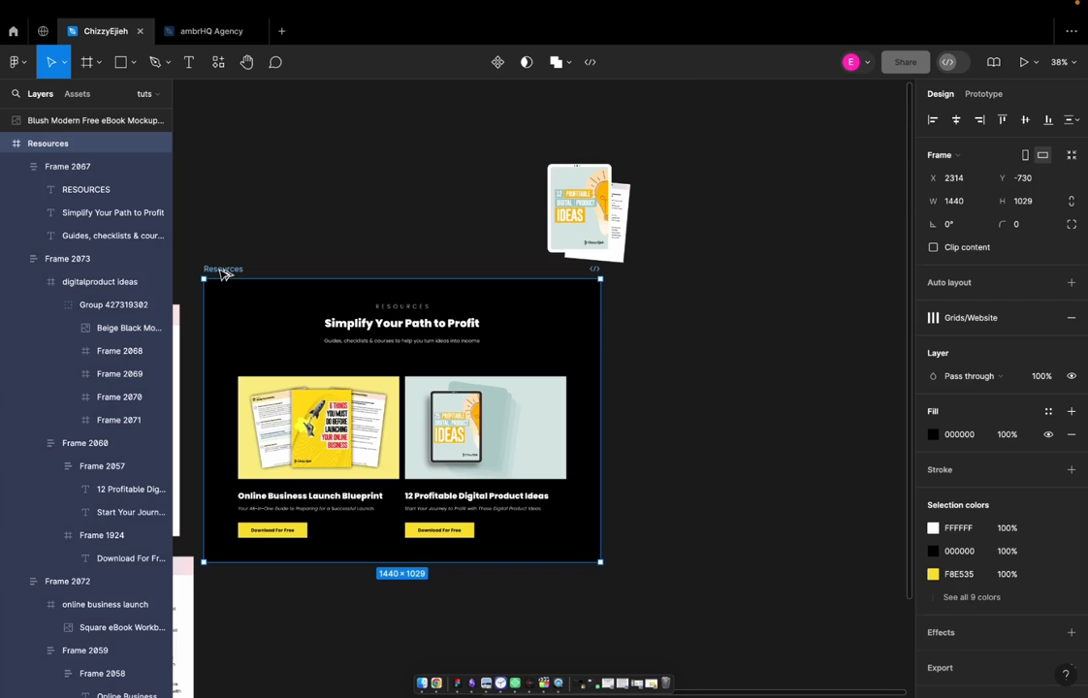
left_click_drag(221, 271, 631, 285)
scroll(464, 311, "right", 5)
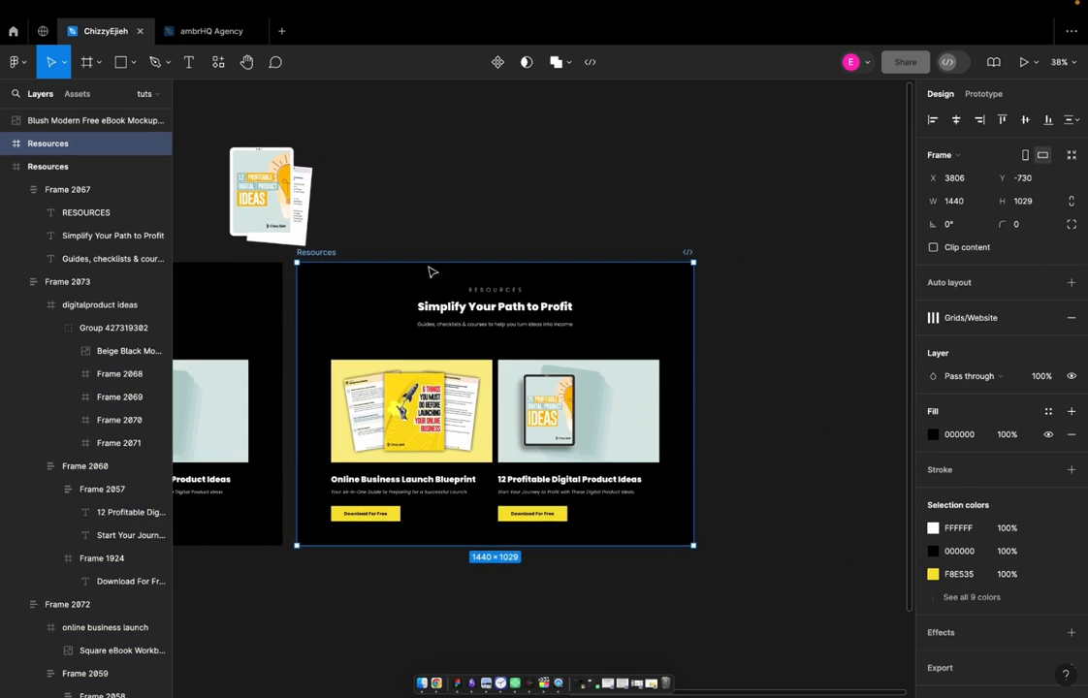
Copy the loose ebook mockup image and paste it in place of the tablet group in the duplicated frame's 12 Profitable Digital Product Ideas card
left_click(286, 197)
right_click(276, 196)
left_click(362, 247)
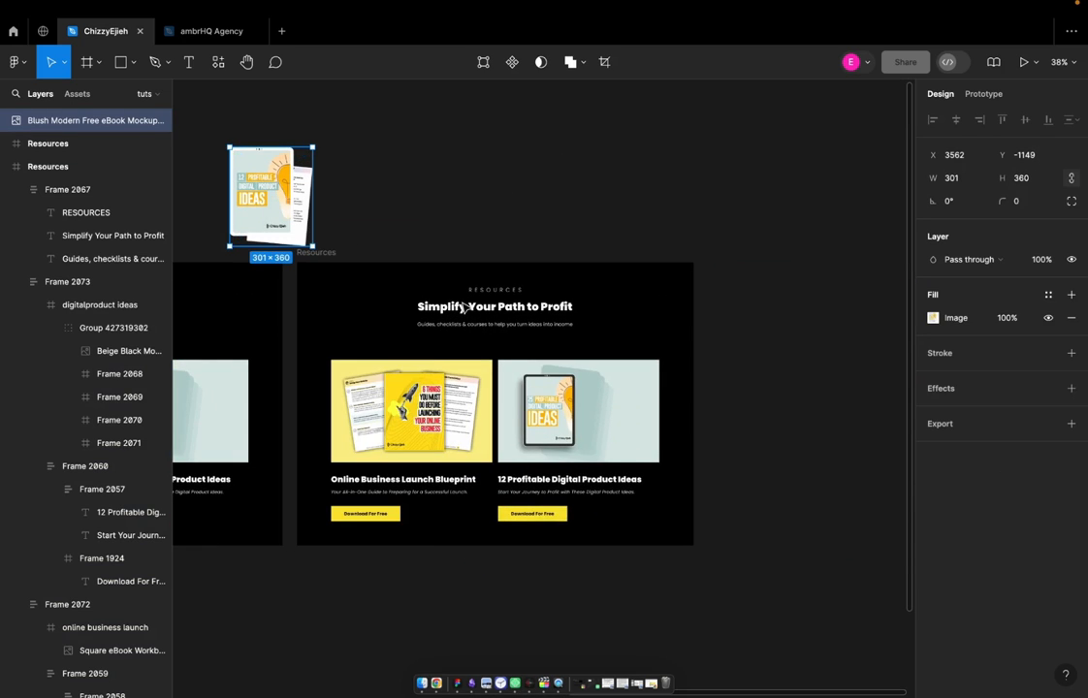
scroll(552, 419, "up", 6)
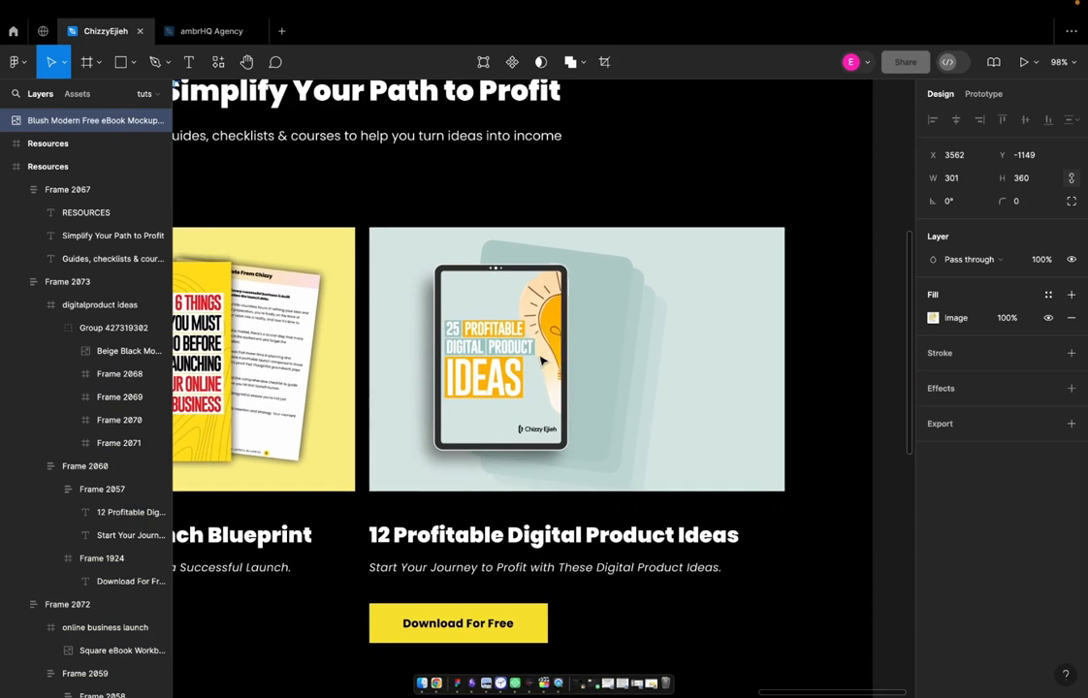
left_click(540, 359)
left_click(540, 359)
right_click(550, 333)
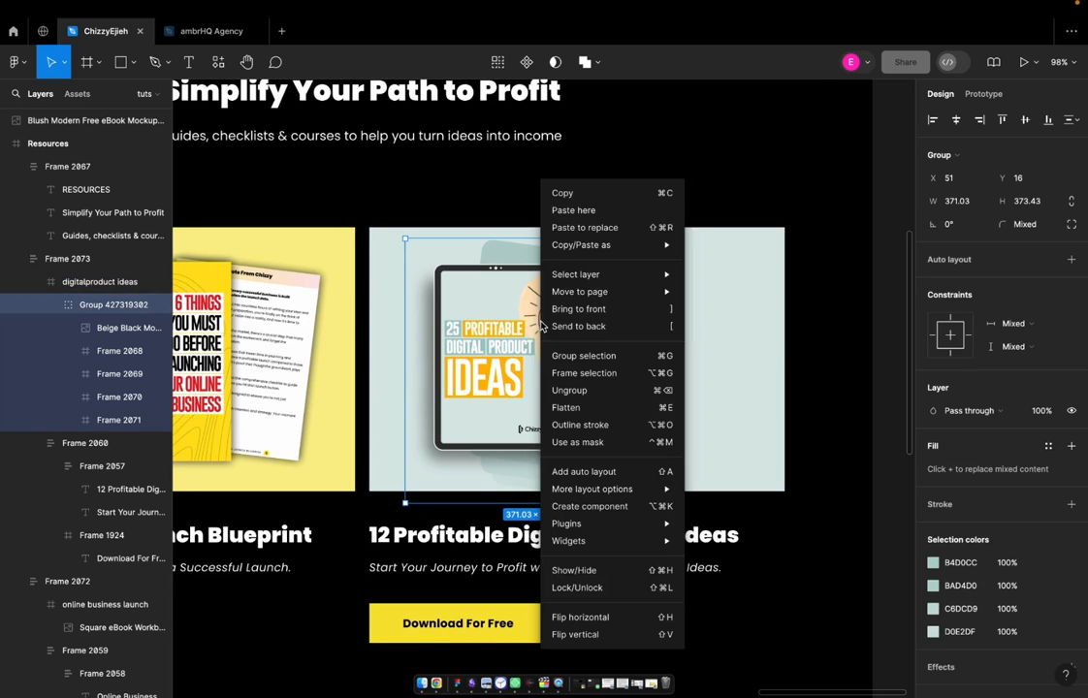
left_click(586, 224)
Position the pasted ebook mockup in the middle of the card's pale green image area and deselect it
left_click_drag(519, 325, 585, 325)
left_click_drag(583, 239, 579, 258)
left_click(847, 297)
scroll(846, 301, "down", 3)
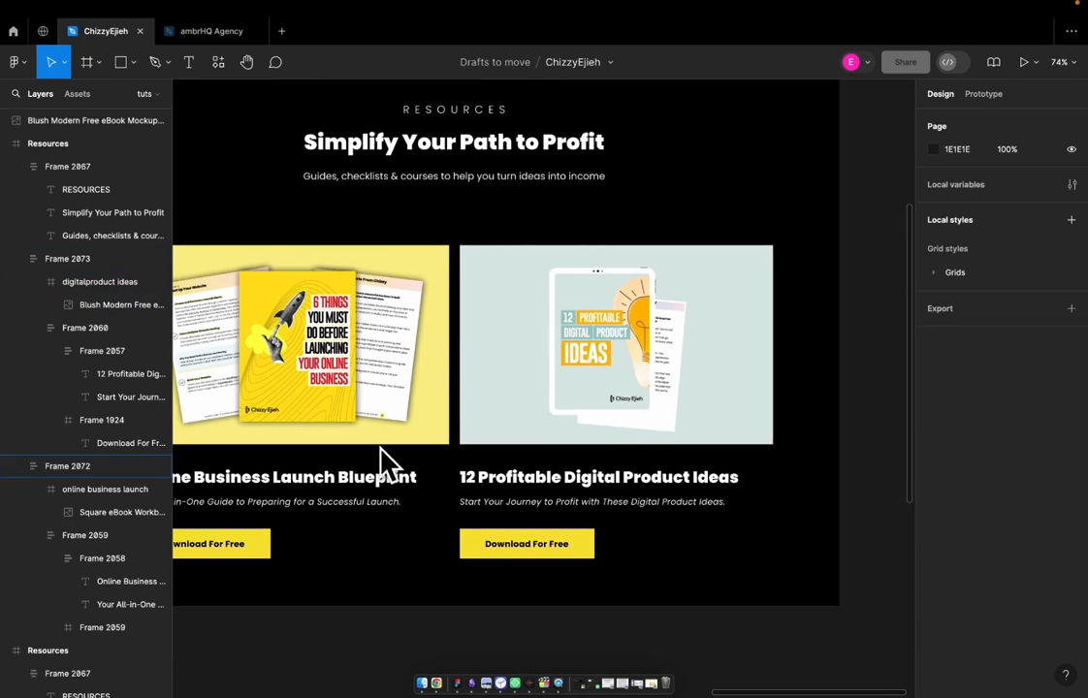
scroll(620, 330, "down", 3)
scroll(619, 330, "up", 2)
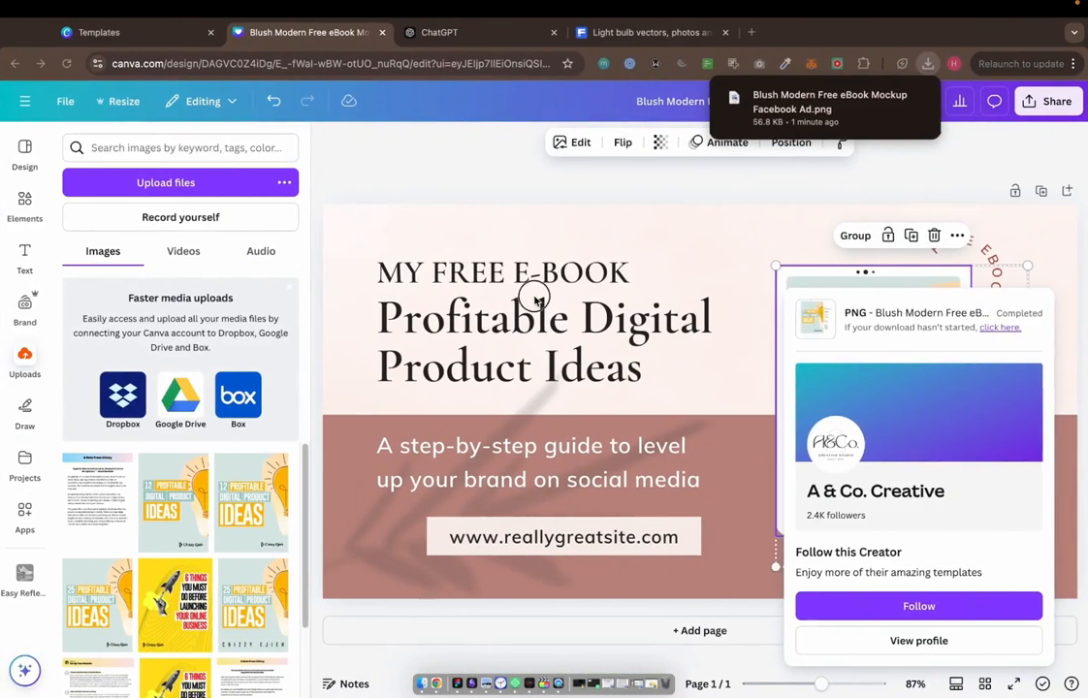
left_click(589, 320)
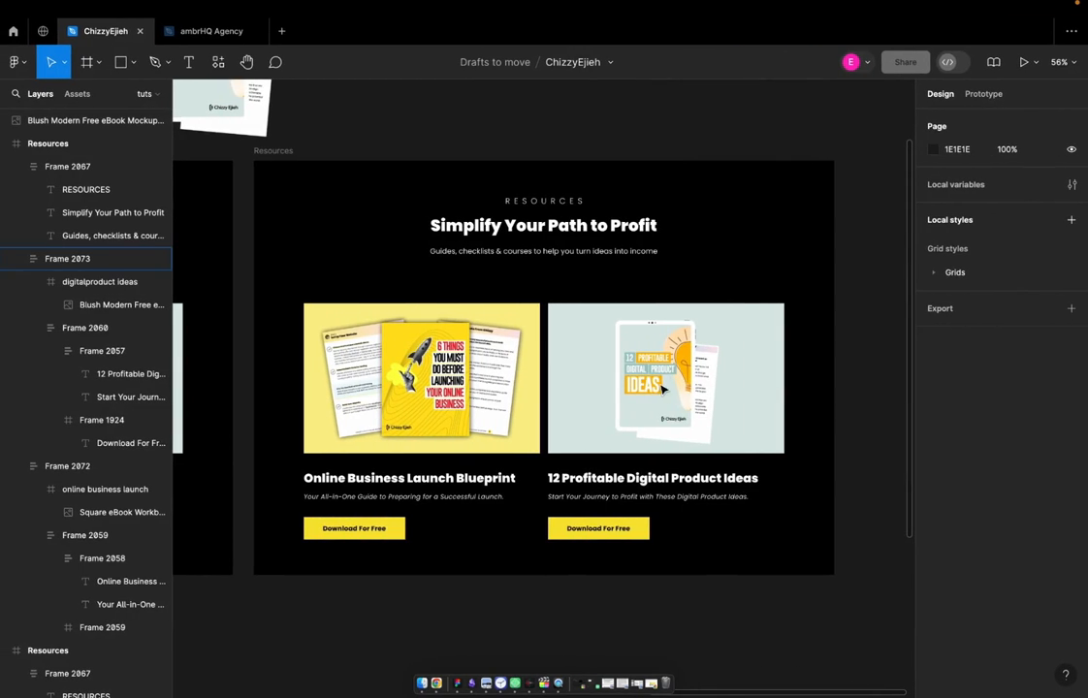
Change the fill of the digitalproduct ideas frame behind the mockup to light purple E5DAE8
left_click(597, 358)
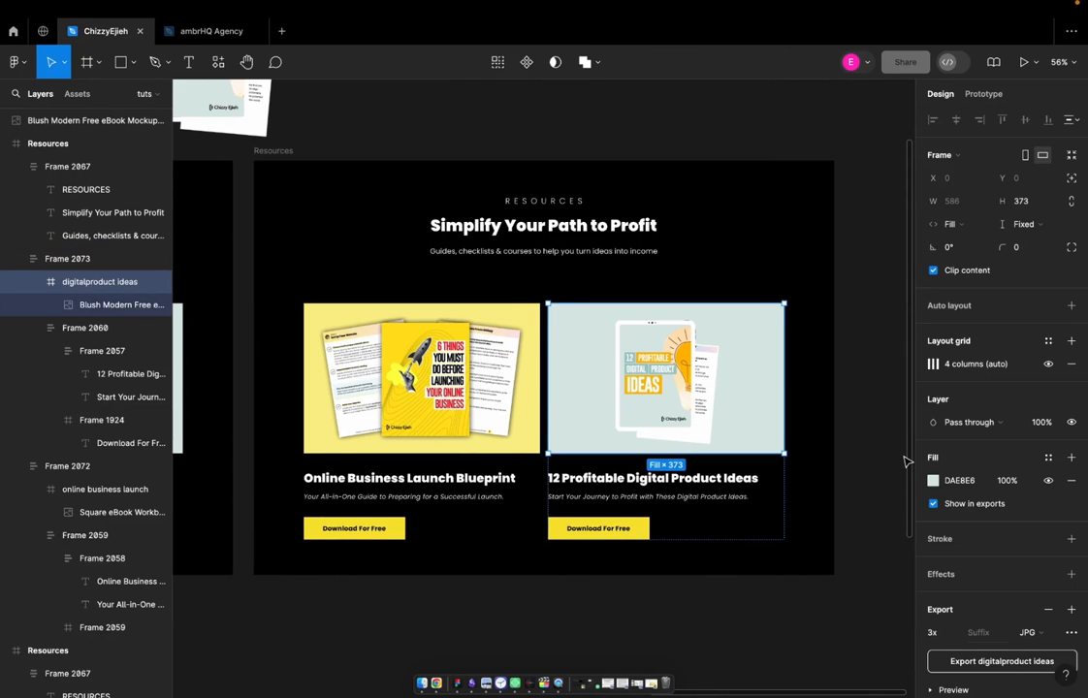
left_click(933, 480)
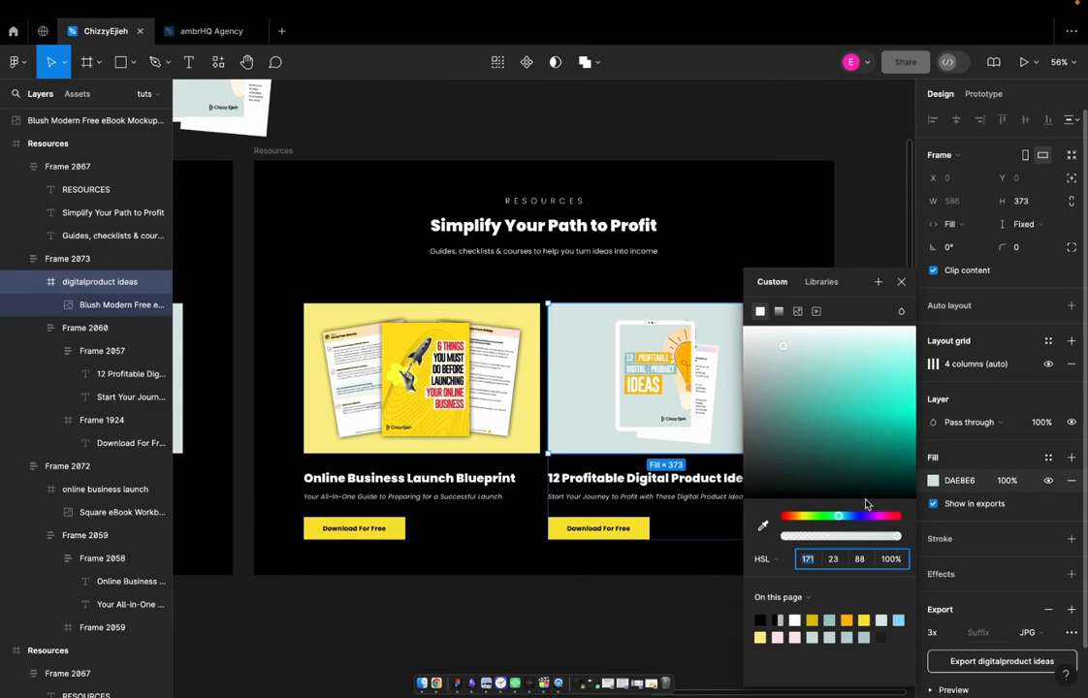
left_click_drag(839, 519, 878, 518)
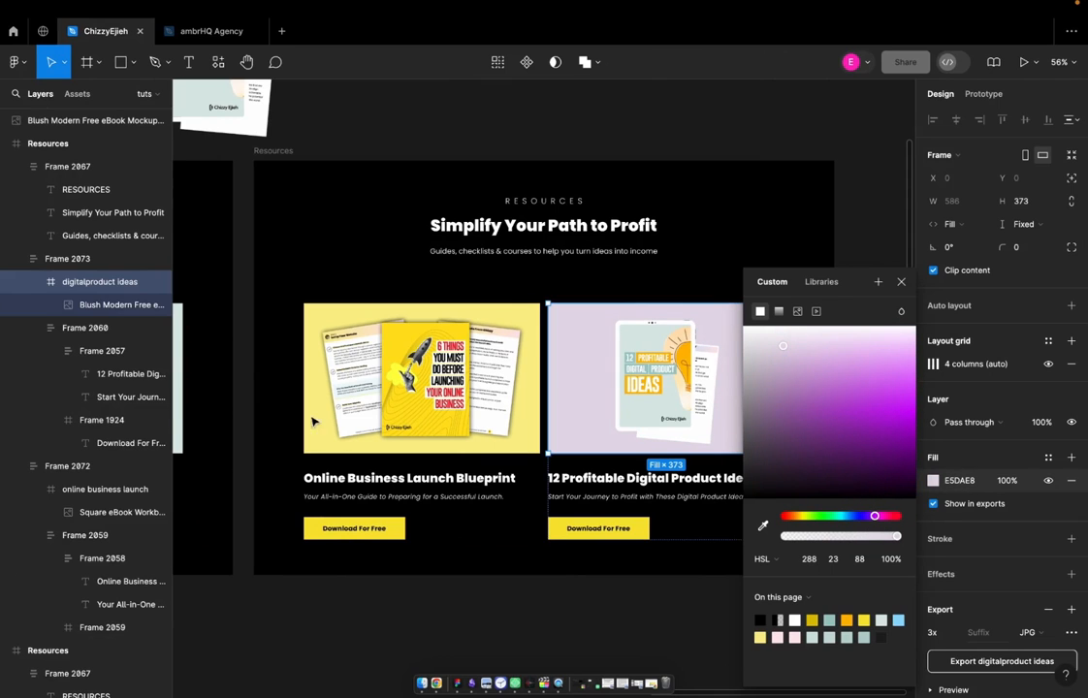
left_click(709, 143)
scroll(504, 230, "left", 3)
scroll(504, 230, "up", 2)
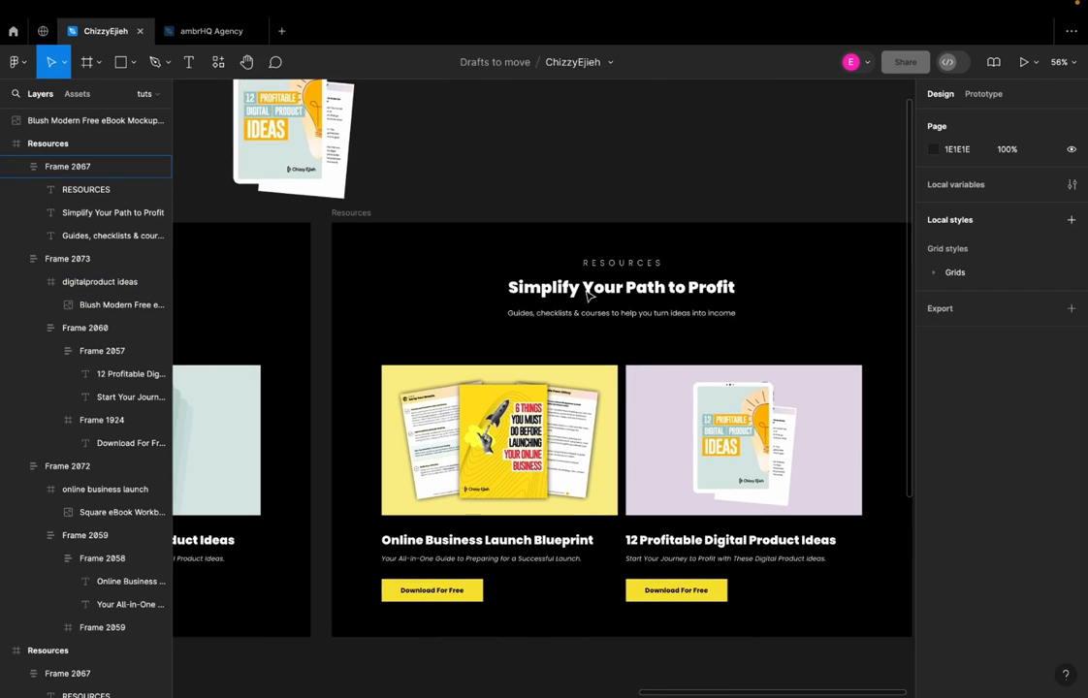